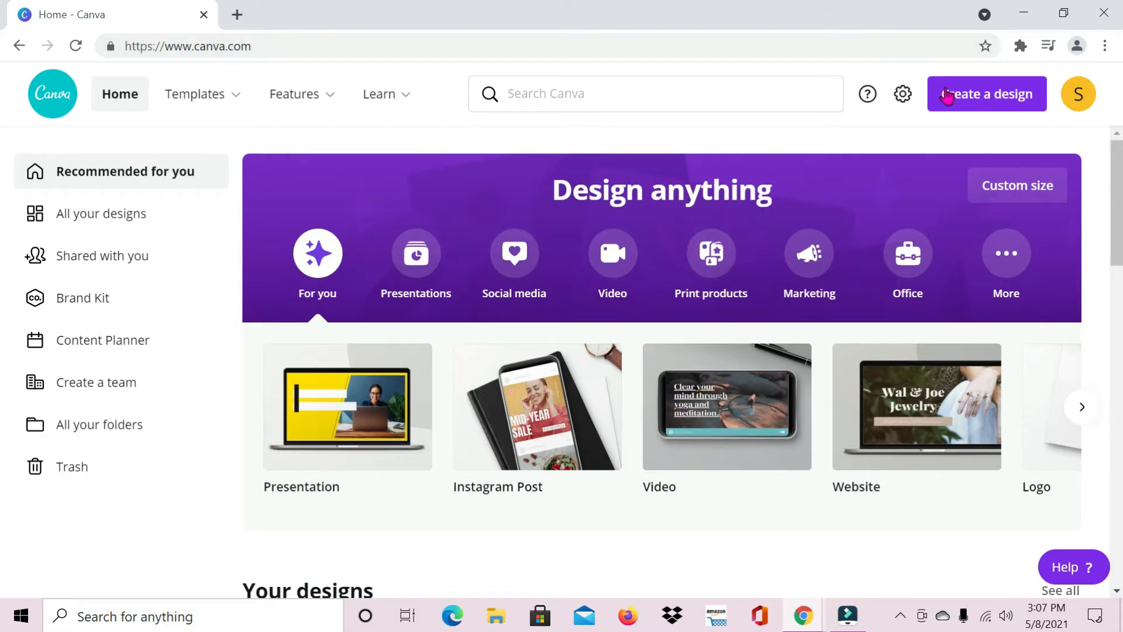
Create a blank Instagram Post design and search its elements for AESTHETIC.
click(968, 98)
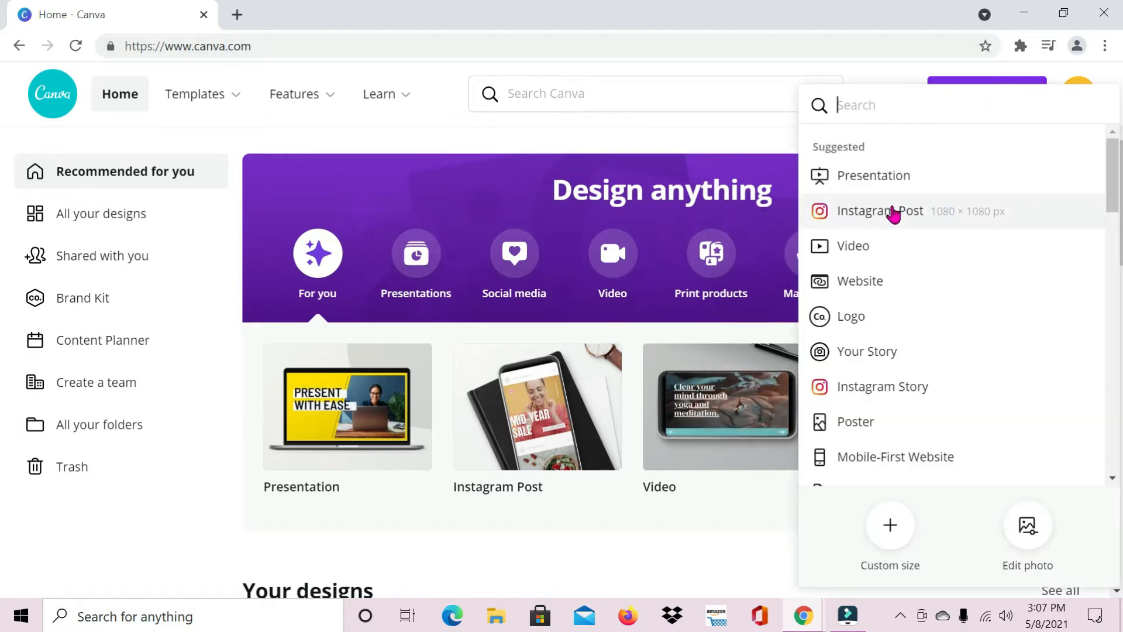
click(894, 214)
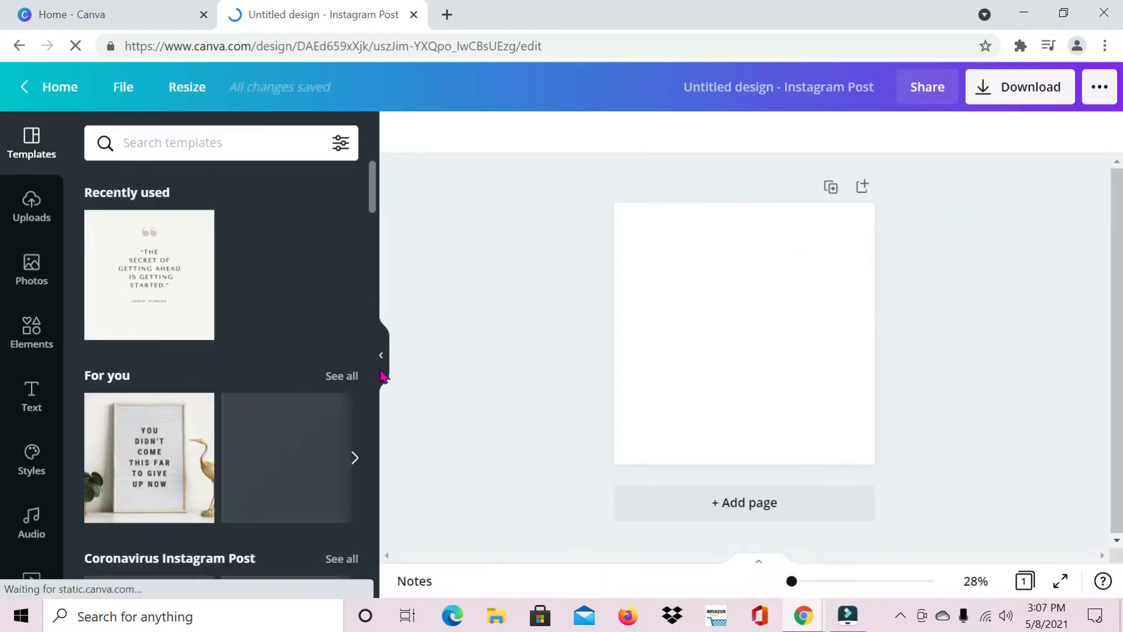
click(31, 331)
click(159, 138)
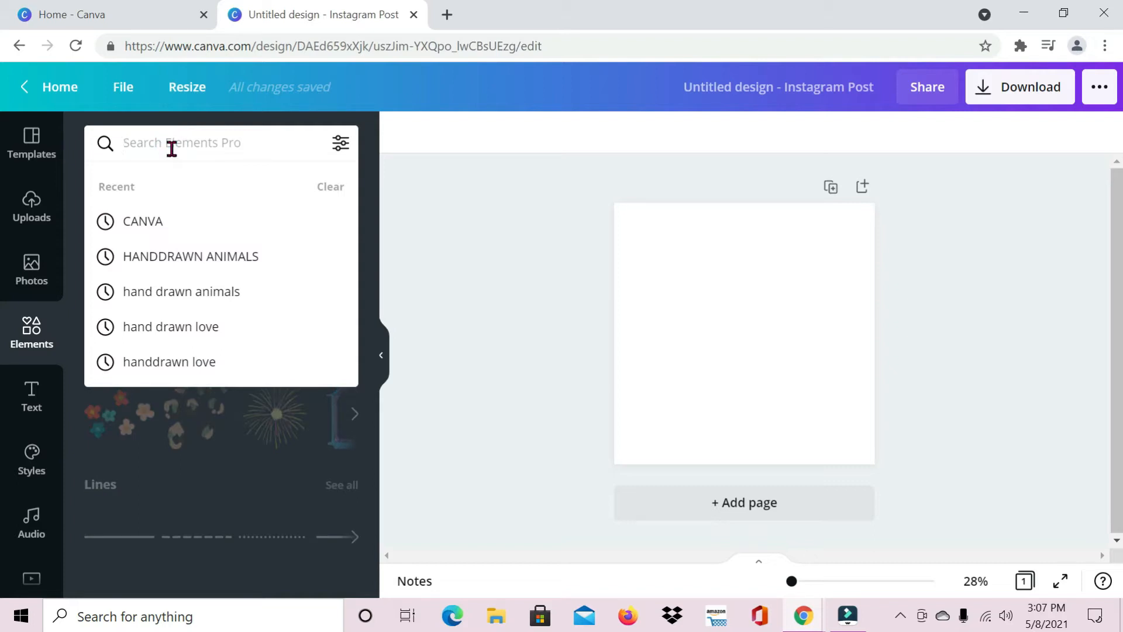
text(A)
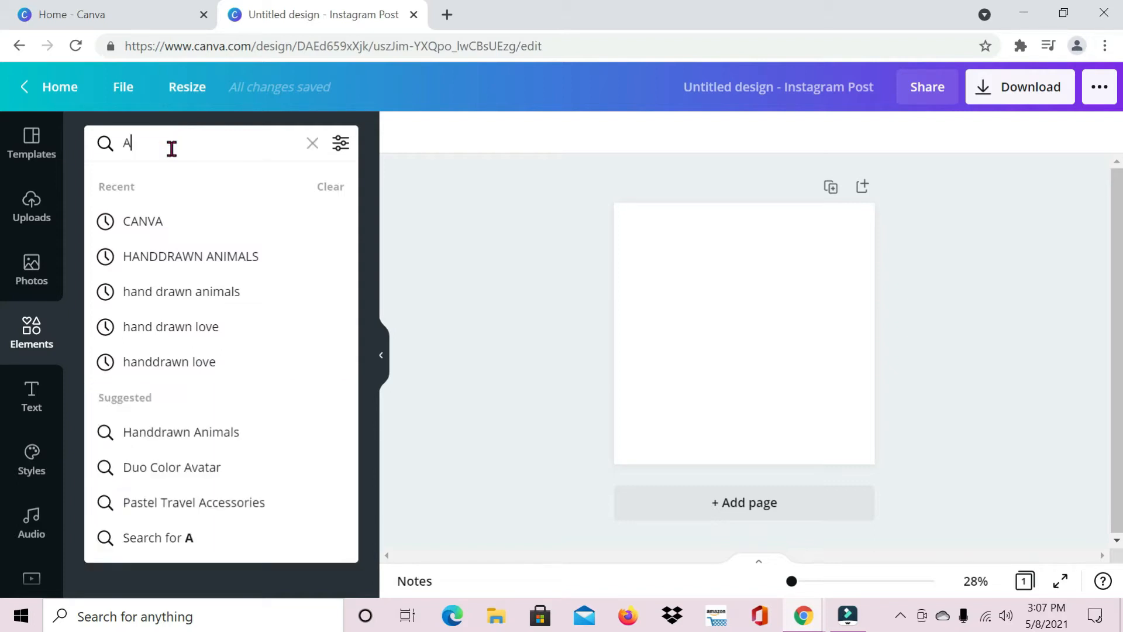
text(ESTHETIC)
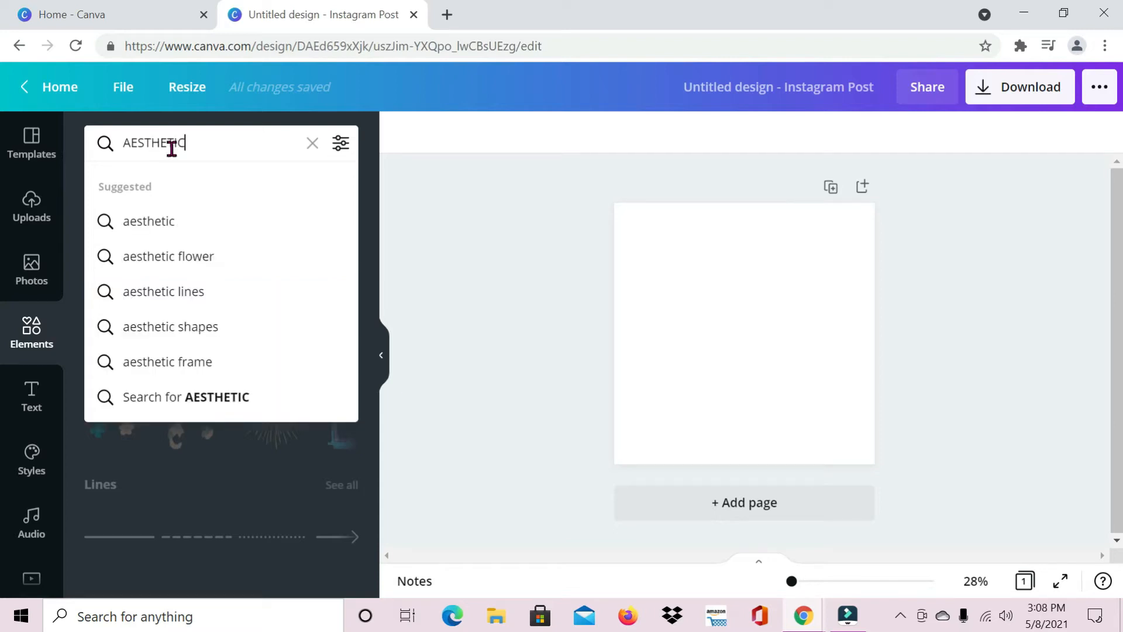
click(326, 216)
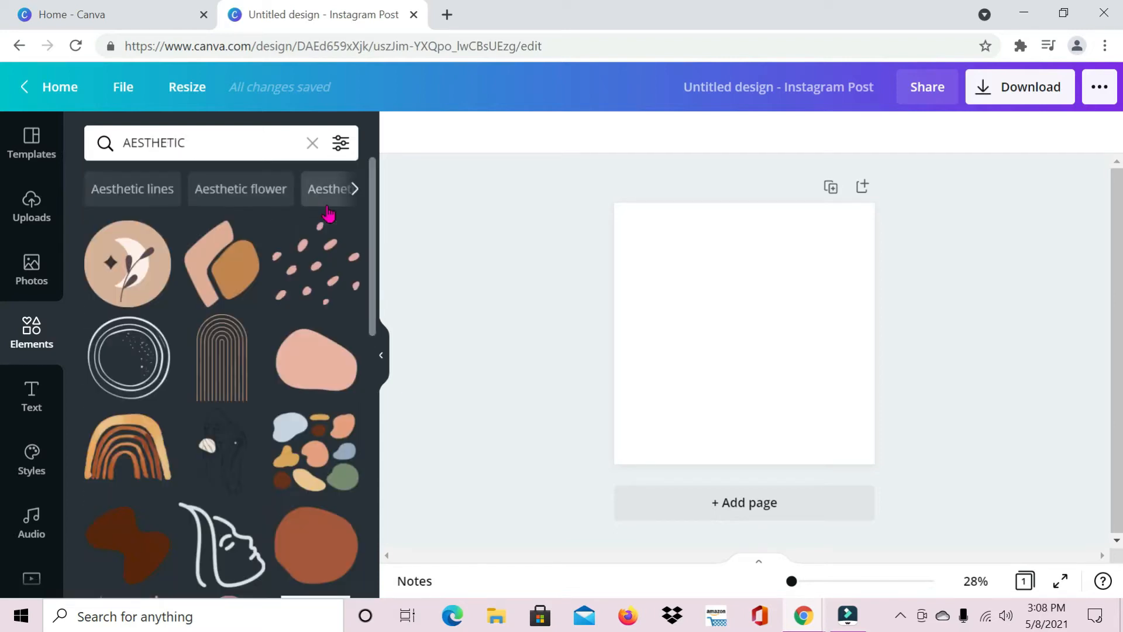
Add the tan circle graphic with the moon and leaf, and shrink it into the page's upper-left area.
scroll(192, 475, down, 2)
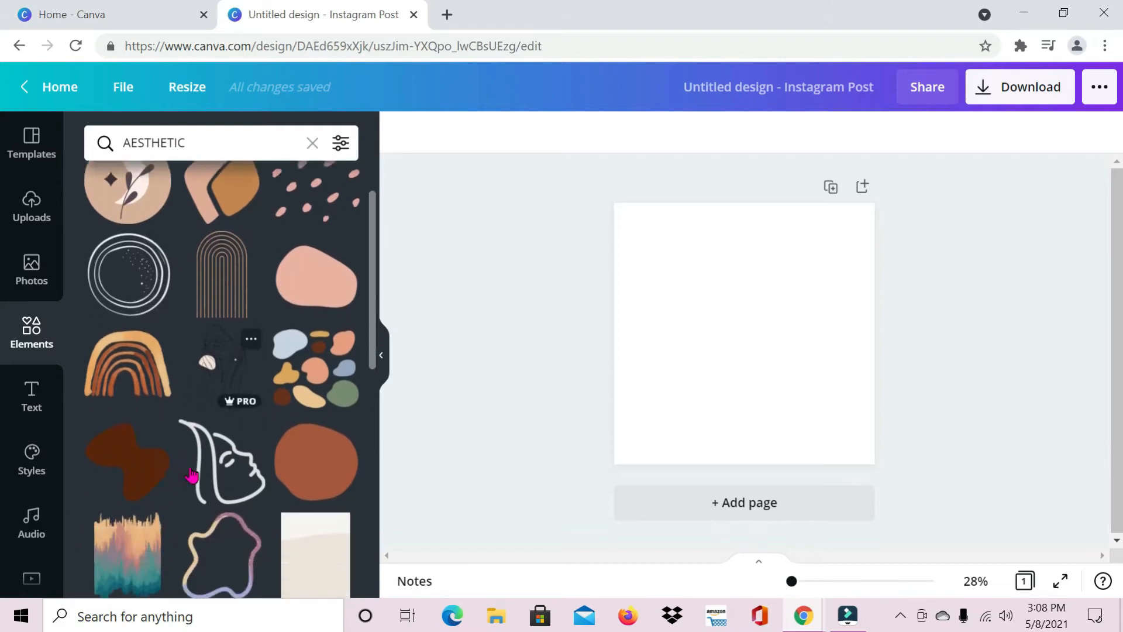
scroll(191, 475, down, 7)
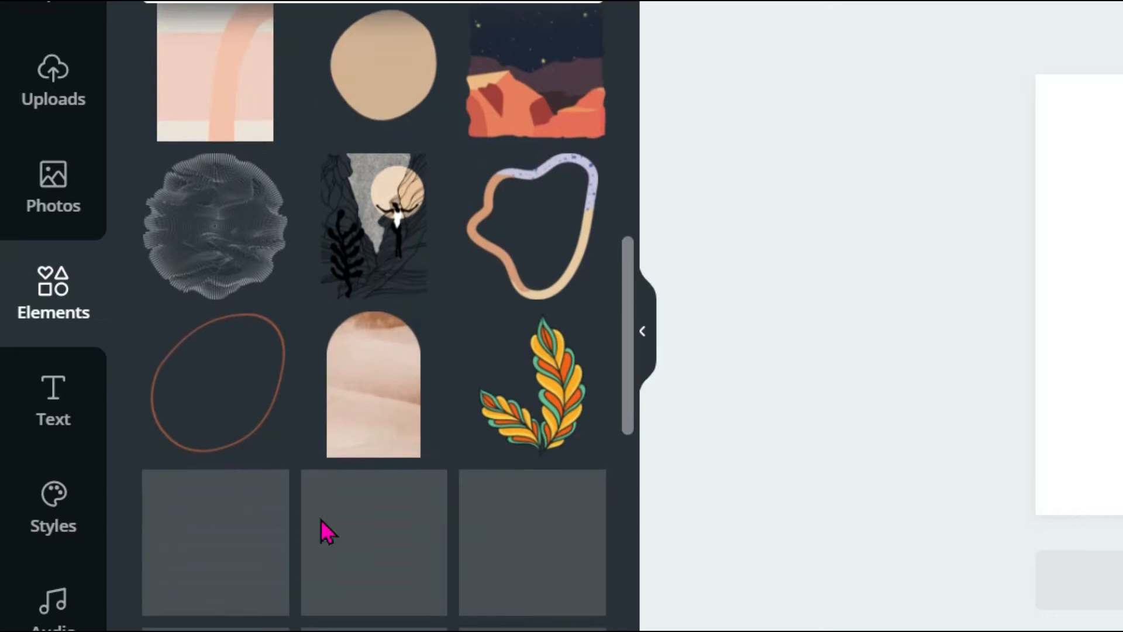
scroll(321, 518, down, 3)
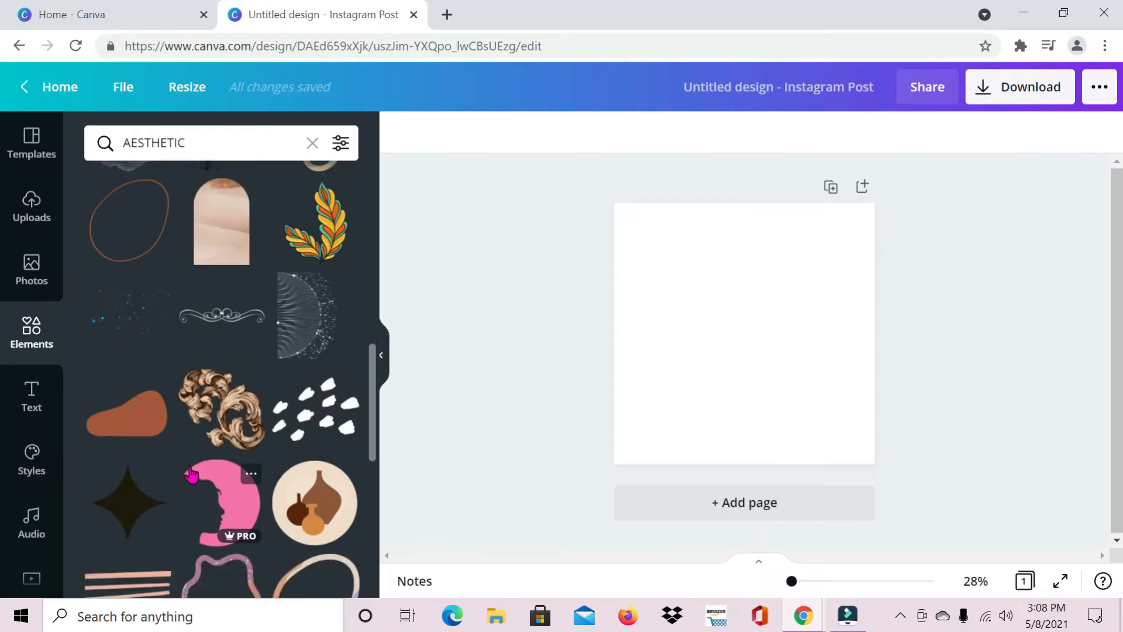
scroll(192, 474, up, 10)
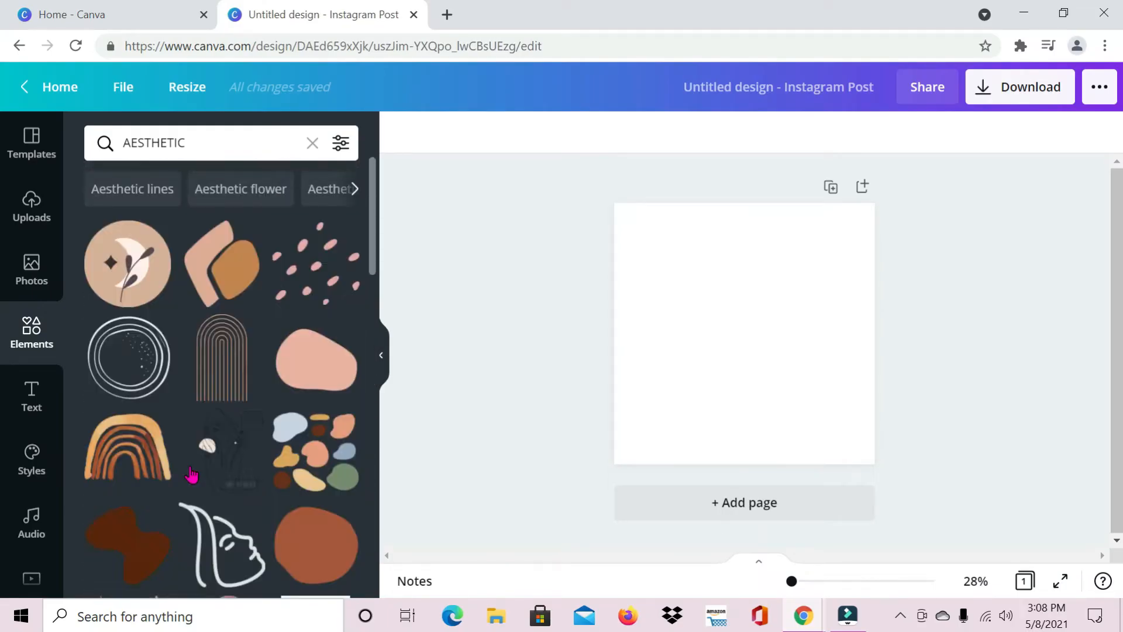
click(127, 273)
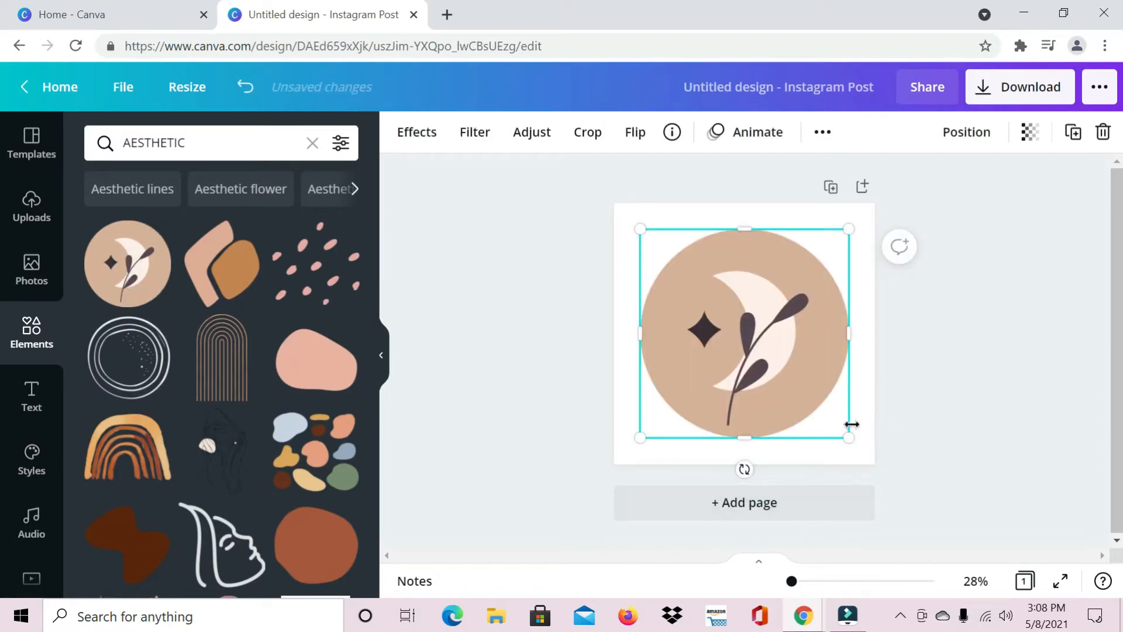
drag(849, 436, 756, 345)
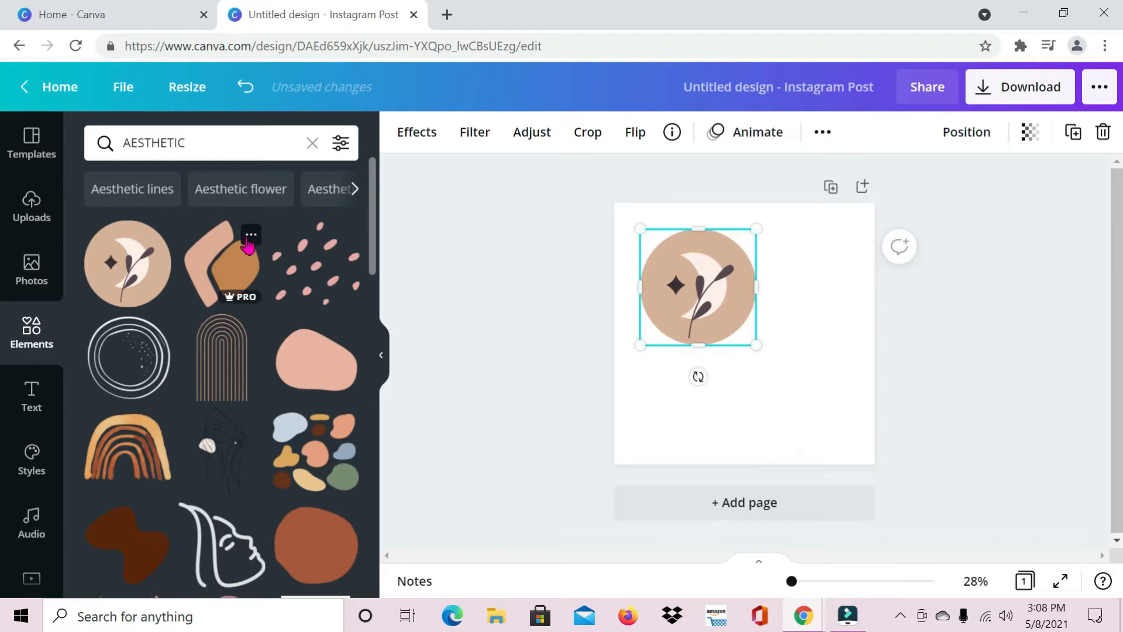
Add the line-art woman's face graphic and move it to the lower-right area of the first page.
scroll(246, 264, down, 5)
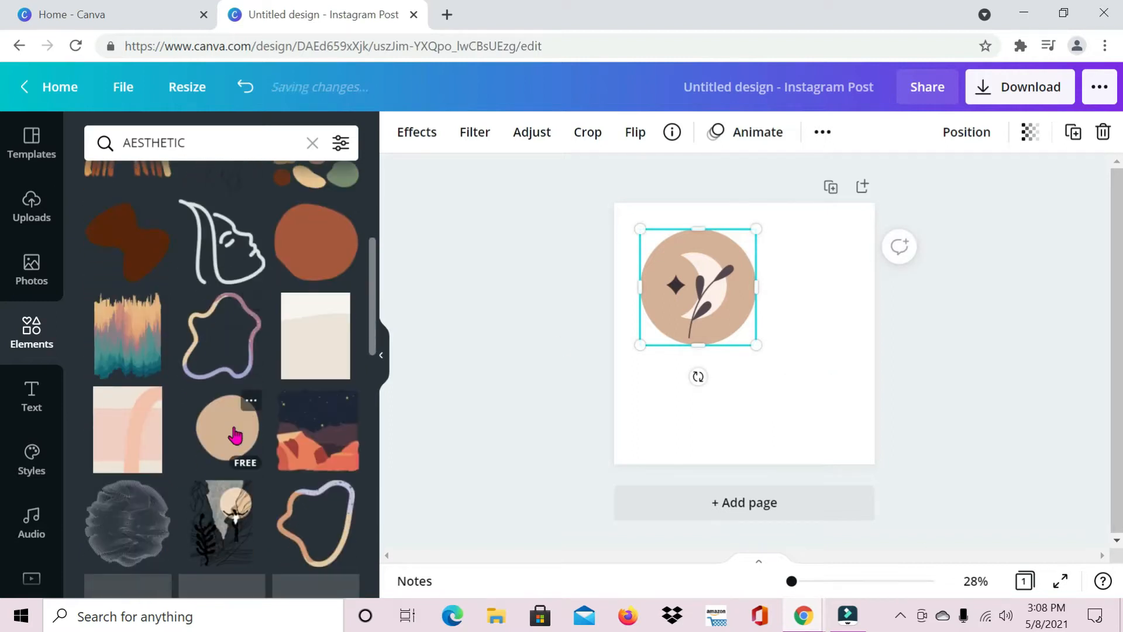
click(234, 246)
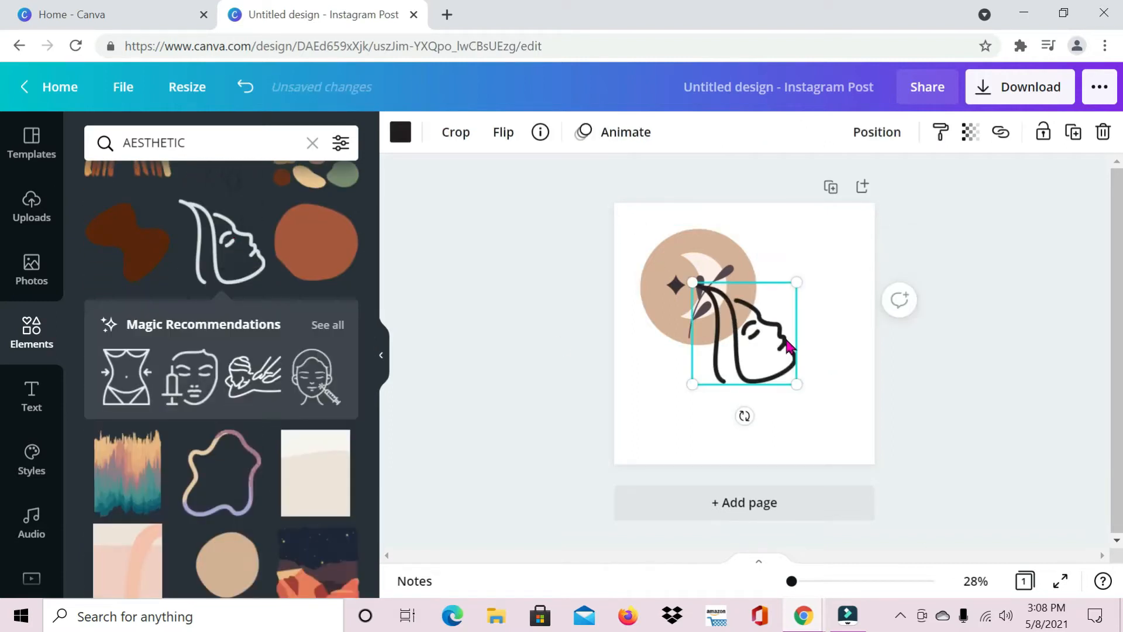
drag(786, 341, 832, 394)
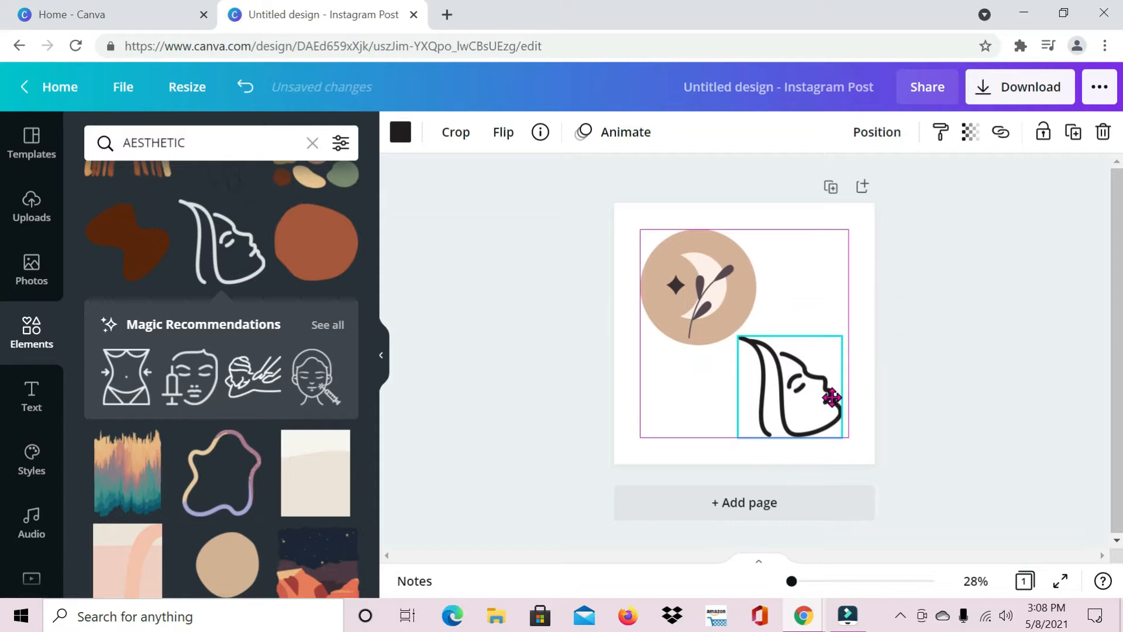
click(507, 434)
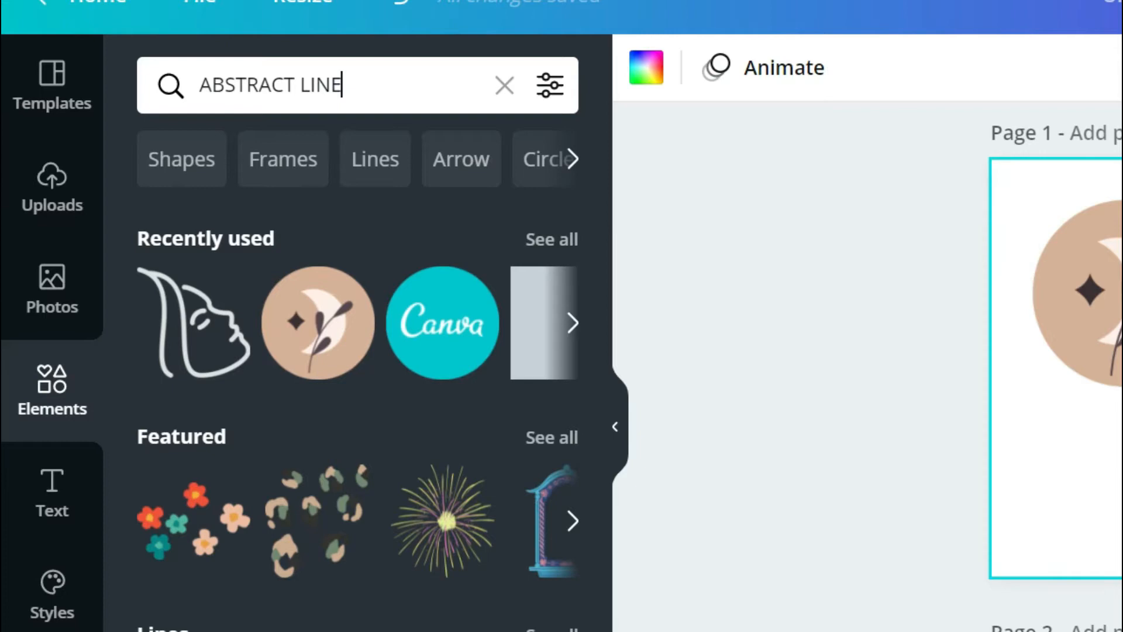
Search the elements for ABSTRACT LINE and place the gold wavy line in the upper-left area of page 2.
key(Return)
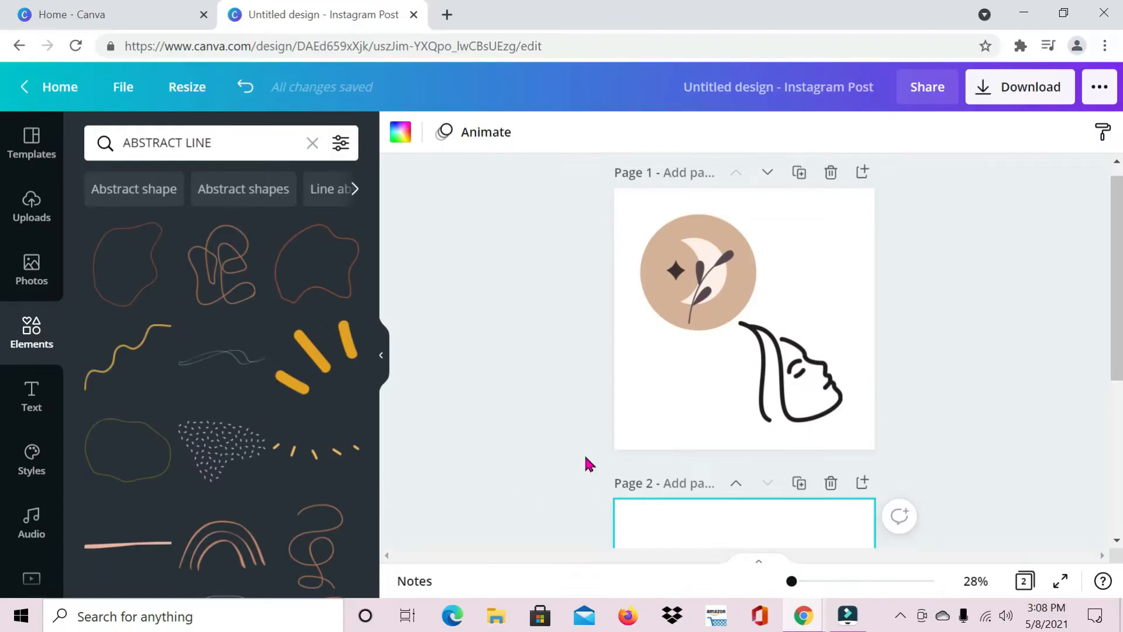
scroll(582, 445, down, 4)
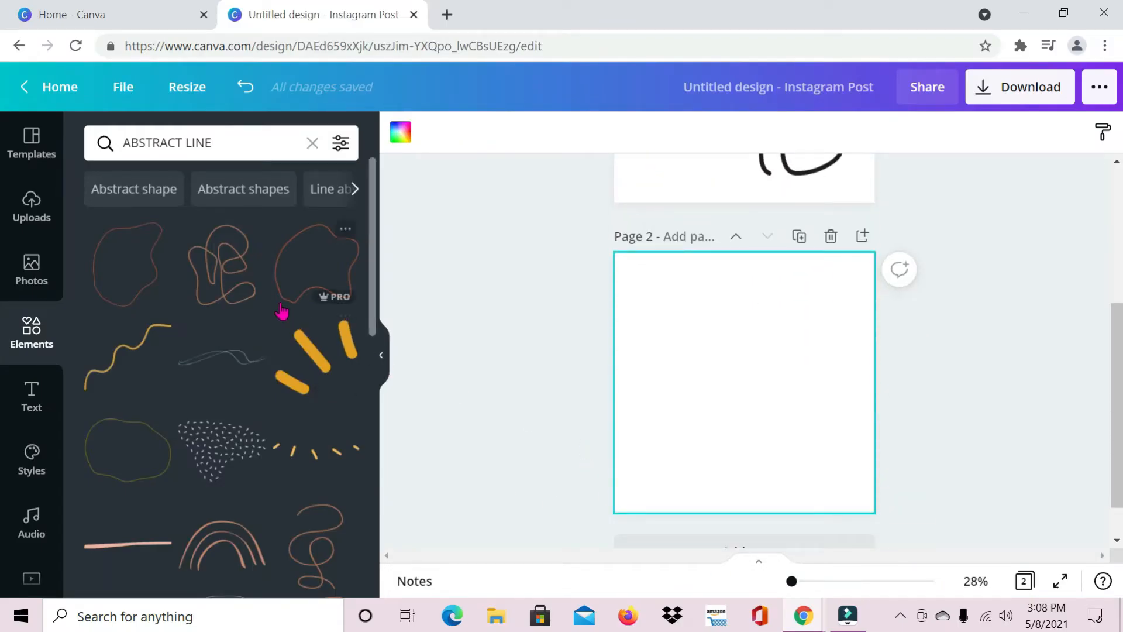
click(137, 340)
mouse_move(737, 380)
mouse_down()
mouse_move(696, 301)
mouse_move(684, 304)
mouse_up()
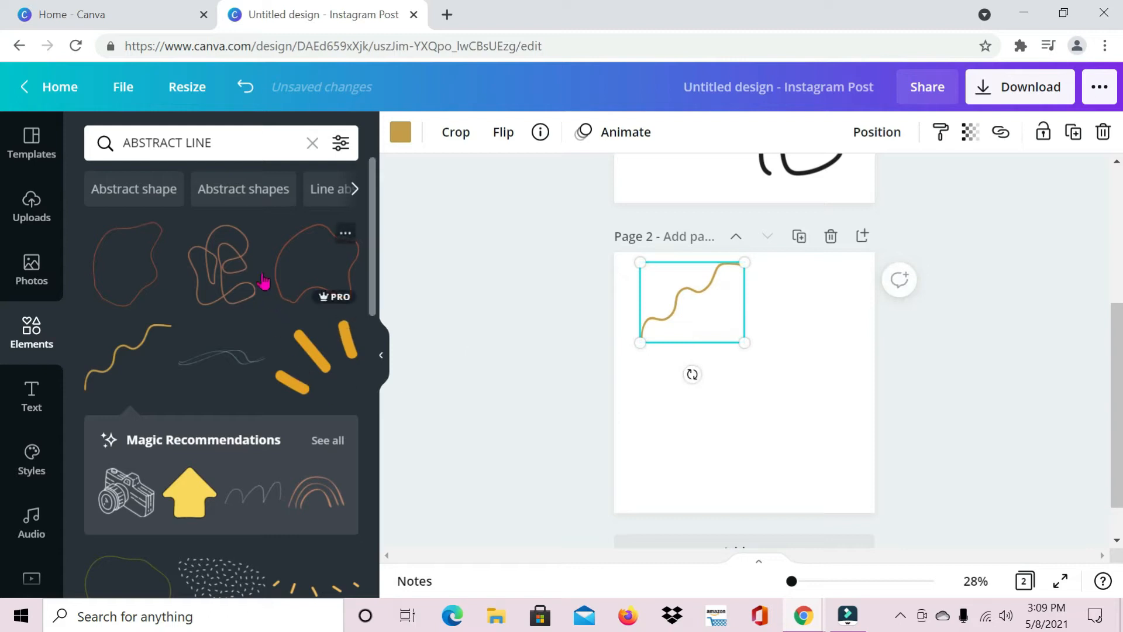
Place the brown irregular outline at the right of page 2 and the rainbow arch lines in its lower-left area.
click(284, 281)
drag(771, 393, 811, 401)
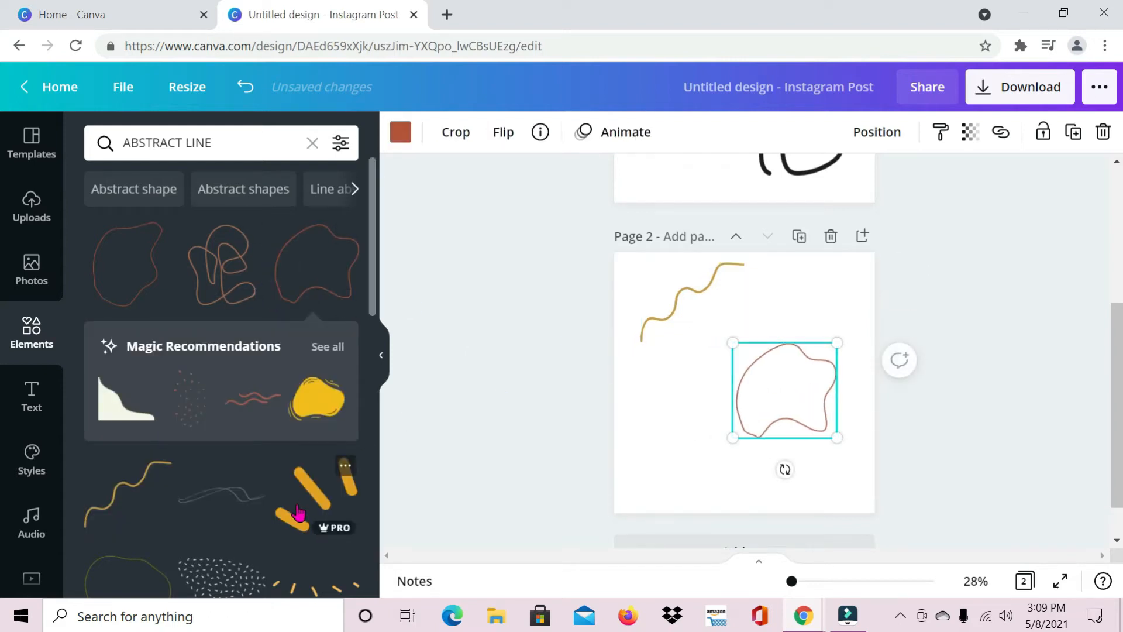
scroll(299, 513, down, 5)
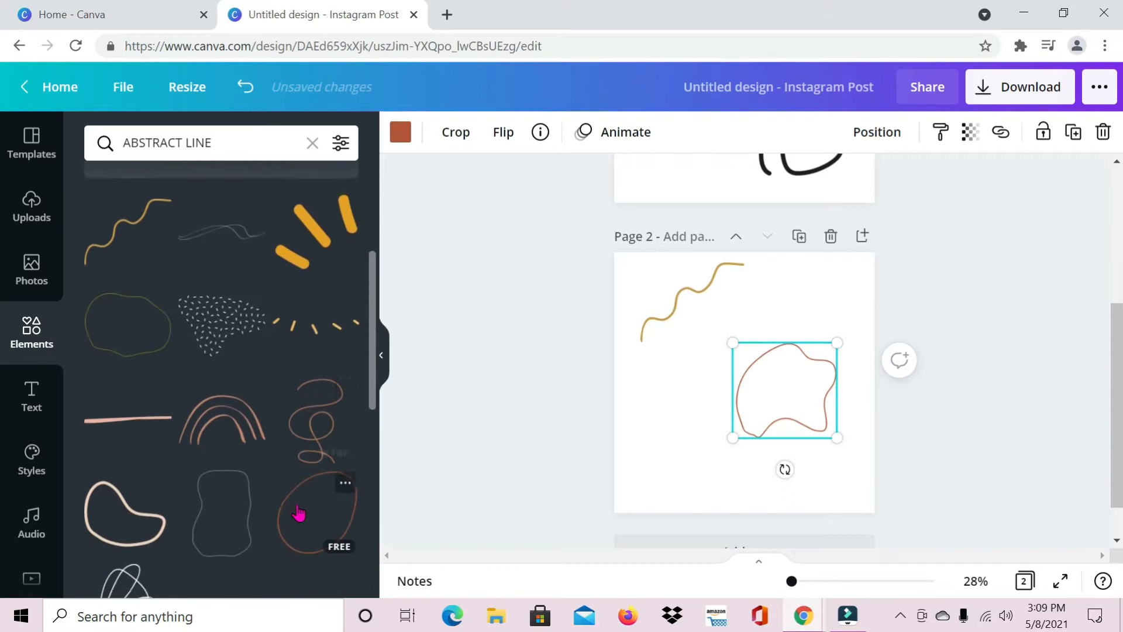
click(209, 413)
drag(742, 379, 681, 434)
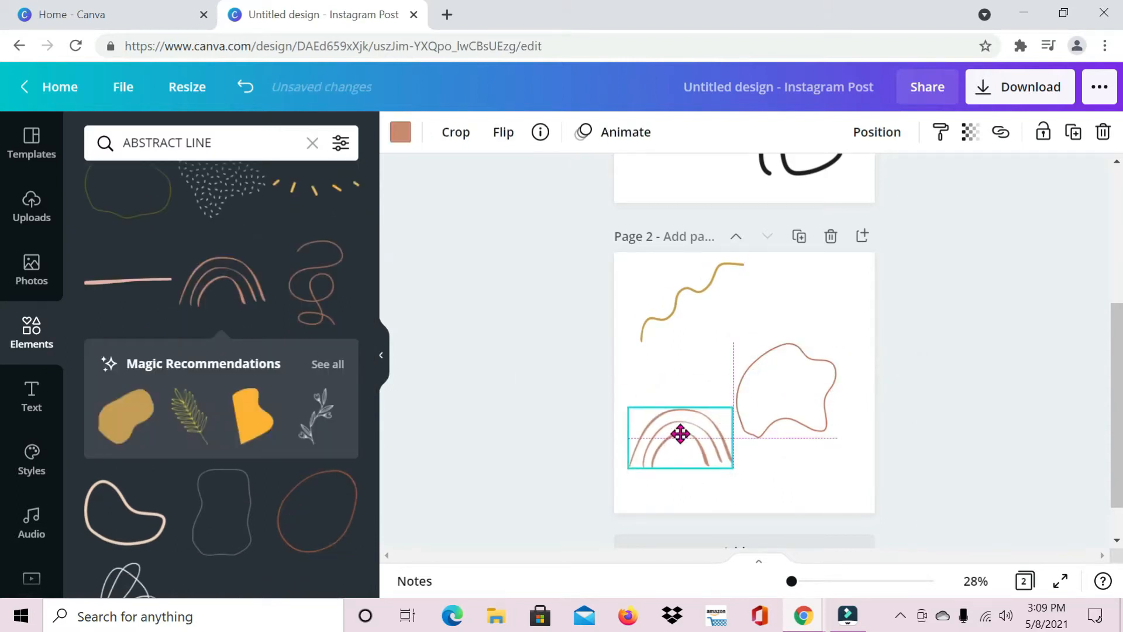
click(532, 333)
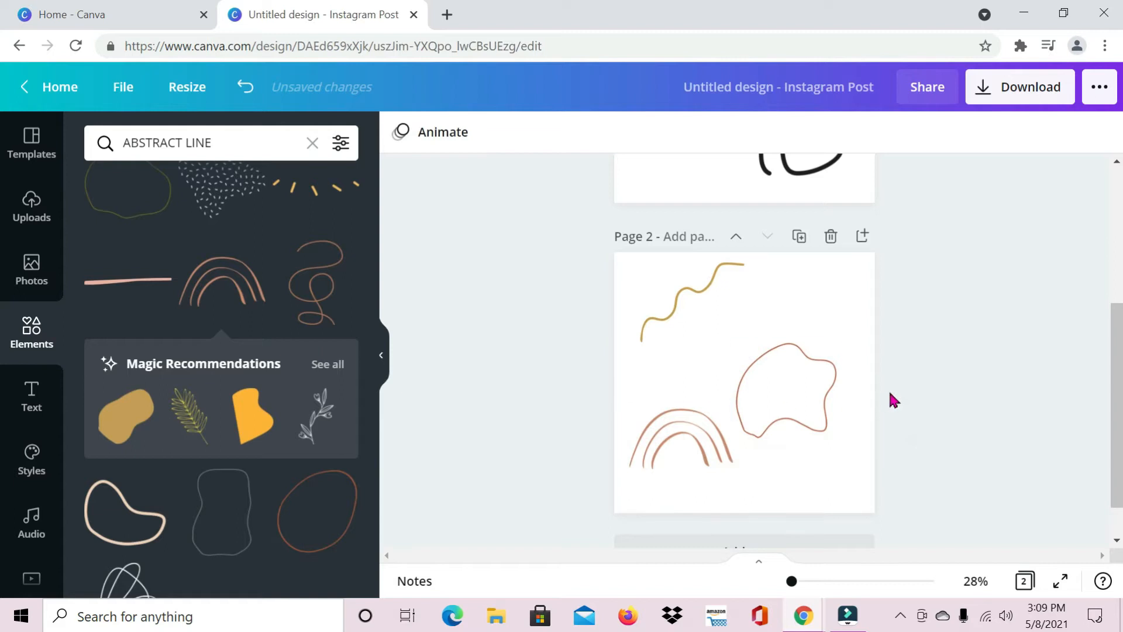
Add a third page and search the elements for ABSTRACT SHAPES.
scroll(888, 389, down, 1)
click(775, 504)
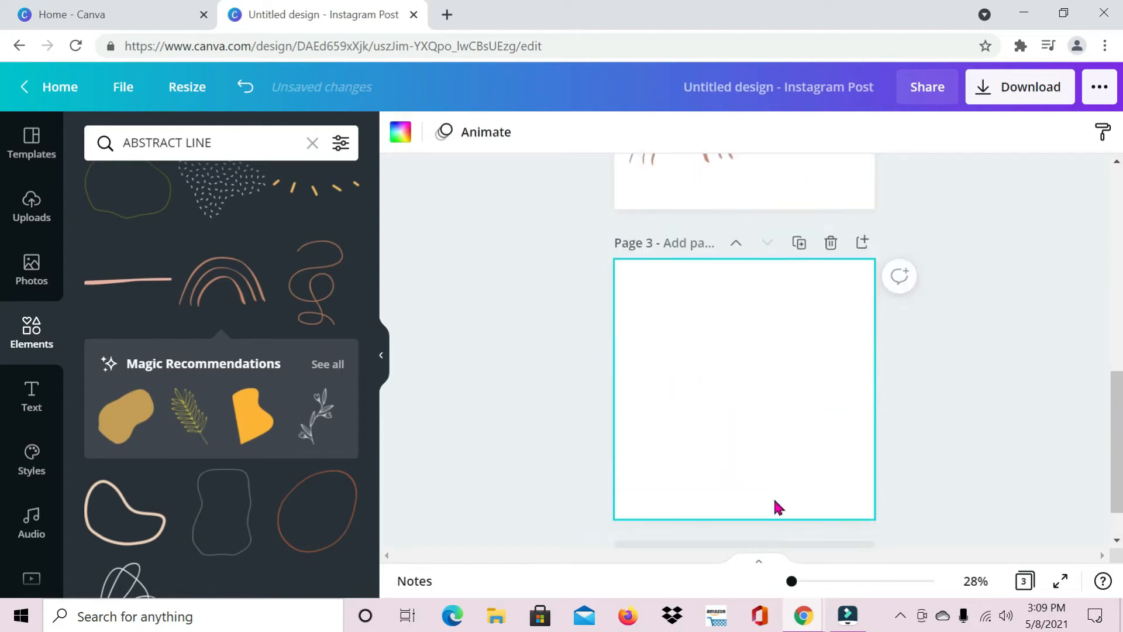
click(310, 146)
click(902, 618)
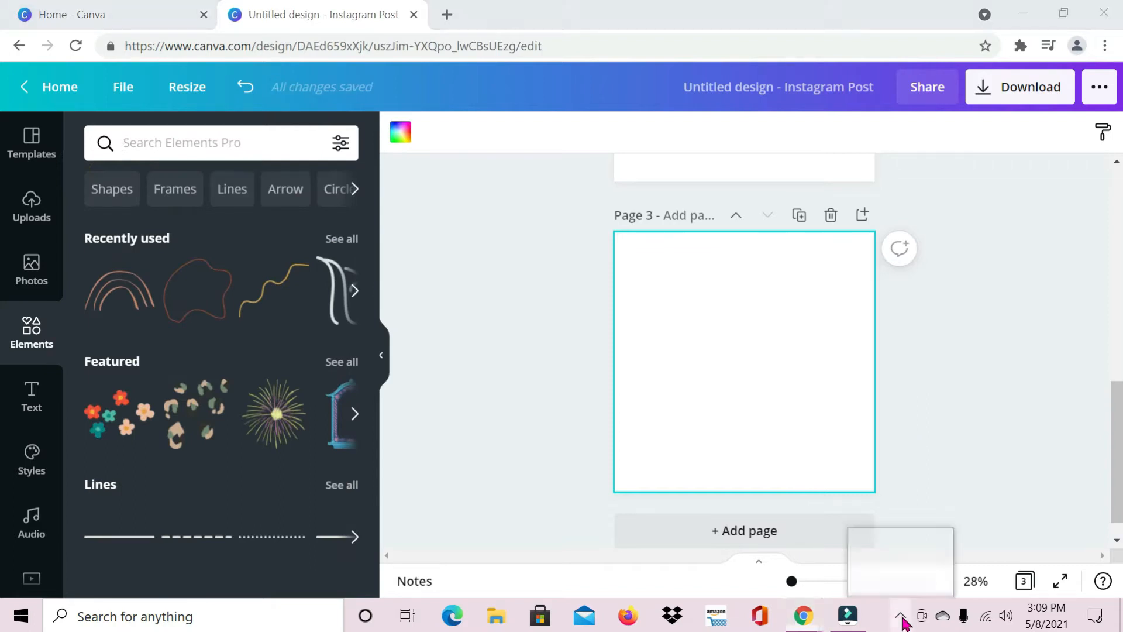
click(238, 132)
text(ABSTRACT )
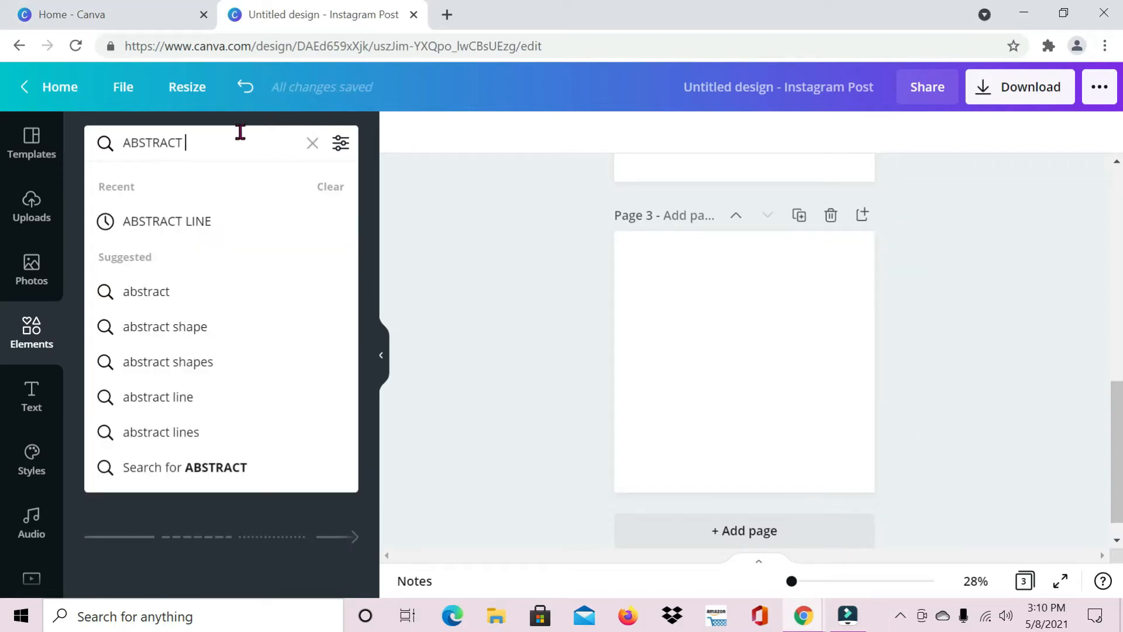
text(SHA)
key(Return)
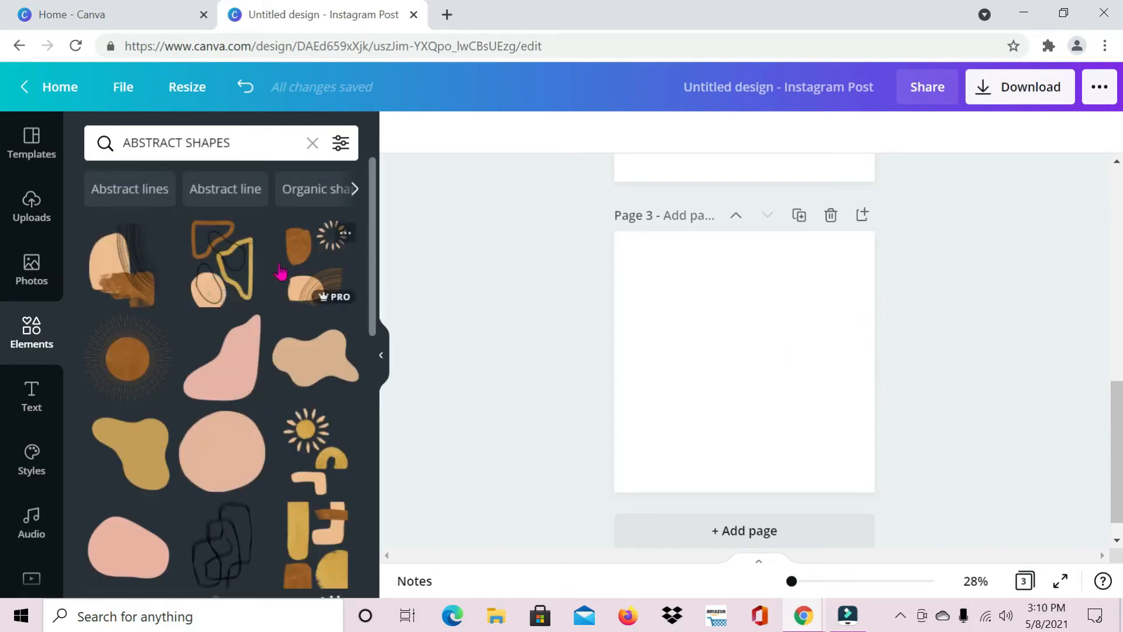
Add the graphic with brown and gold outlined triangles, shrink it, and move it to page 3's upper-left area.
click(222, 264)
drag(821, 466, 763, 361)
drag(725, 322, 701, 302)
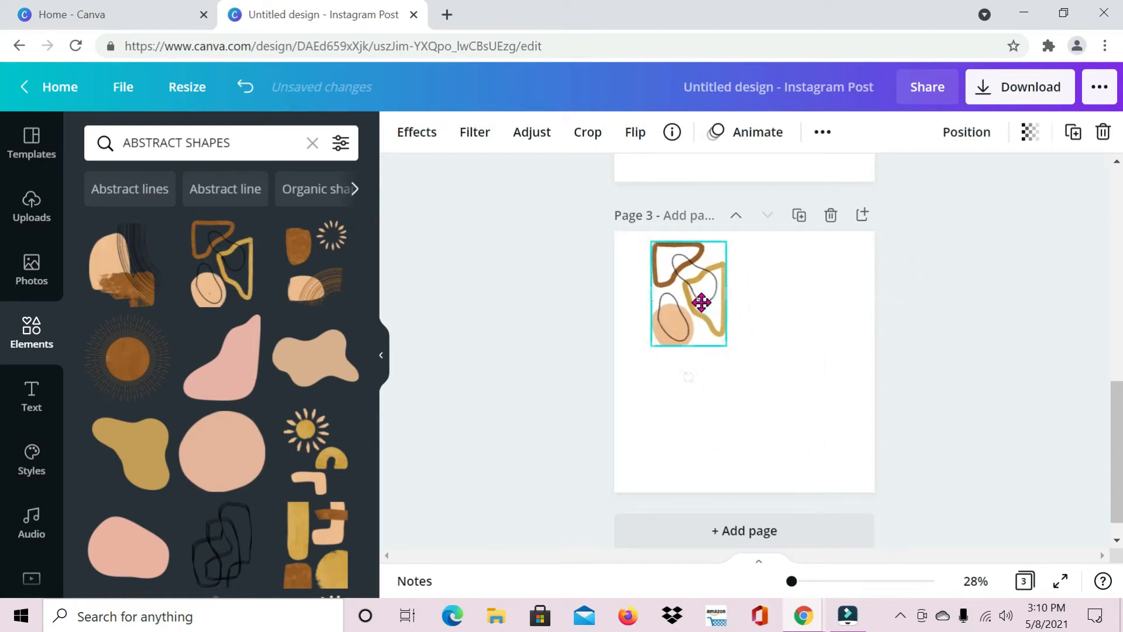
Add the graphic with the brown blob, sunburst and brushed arcs, shrink it, and move it to page 3's right side.
click(319, 262)
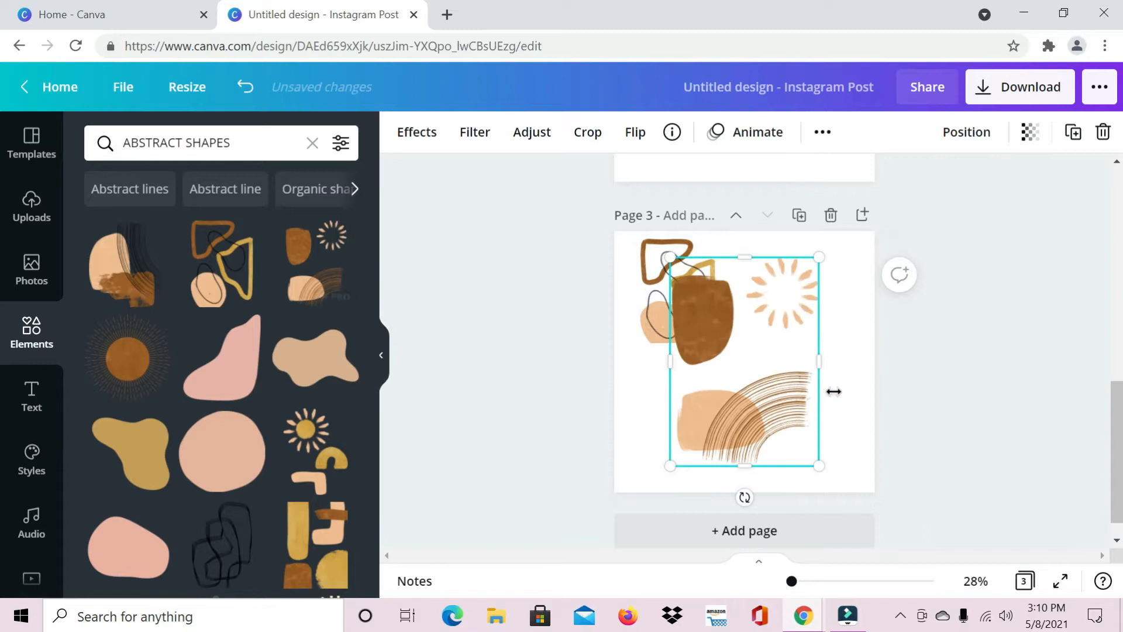
drag(670, 253, 708, 377)
drag(786, 409, 824, 375)
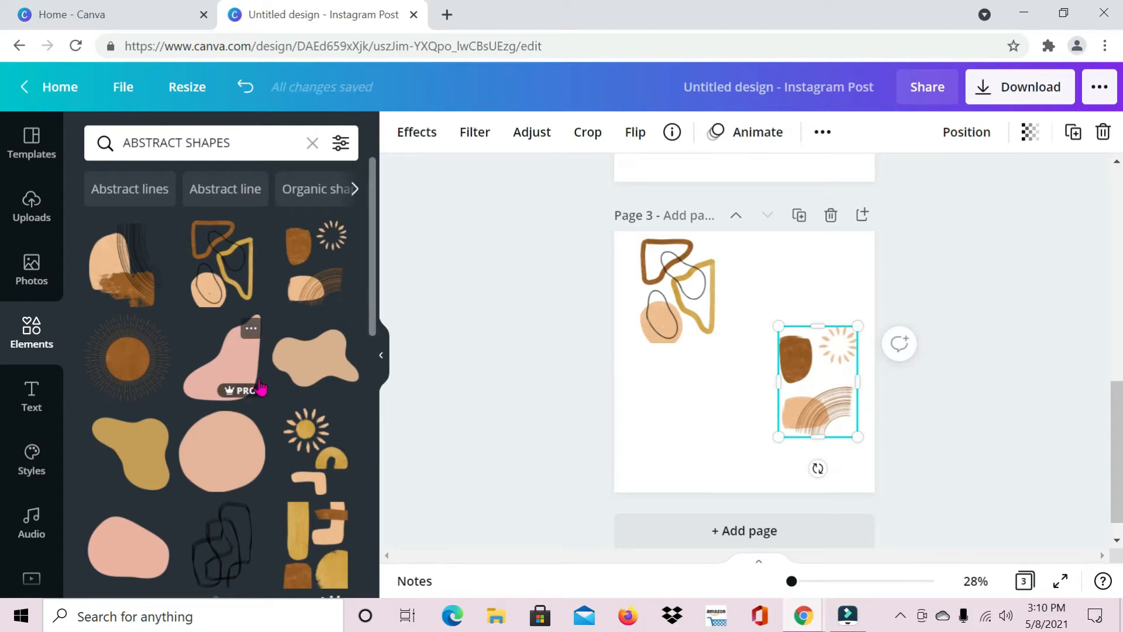
Add the pink abstract shape and move it to the lower-left corner of page 3.
scroll(228, 380, down, 1)
click(234, 357)
drag(769, 329, 693, 414)
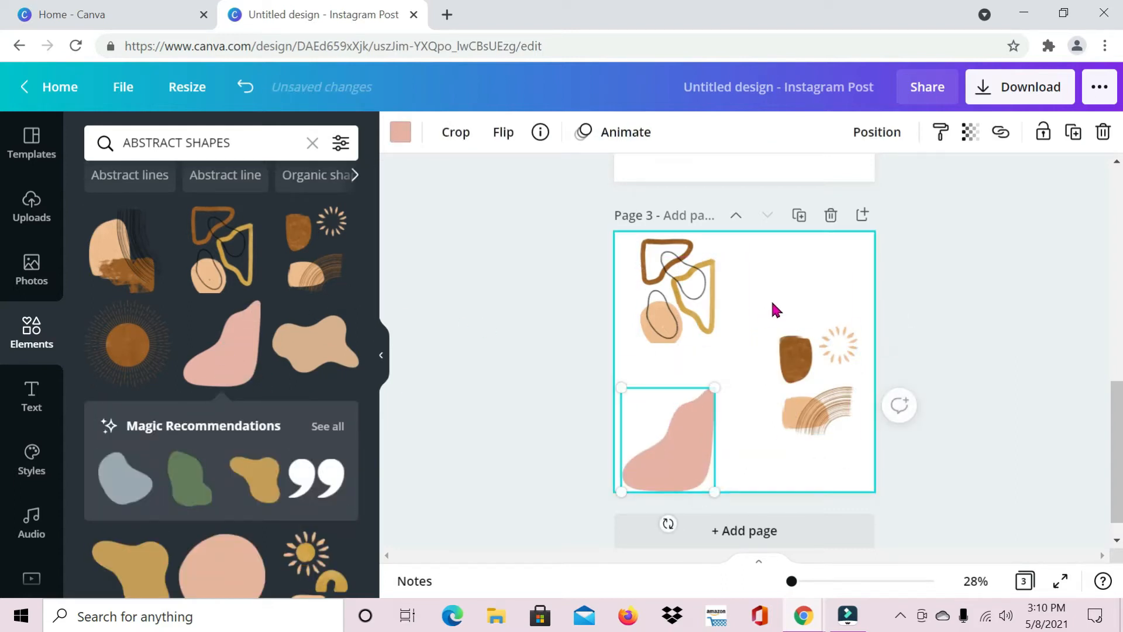
click(771, 300)
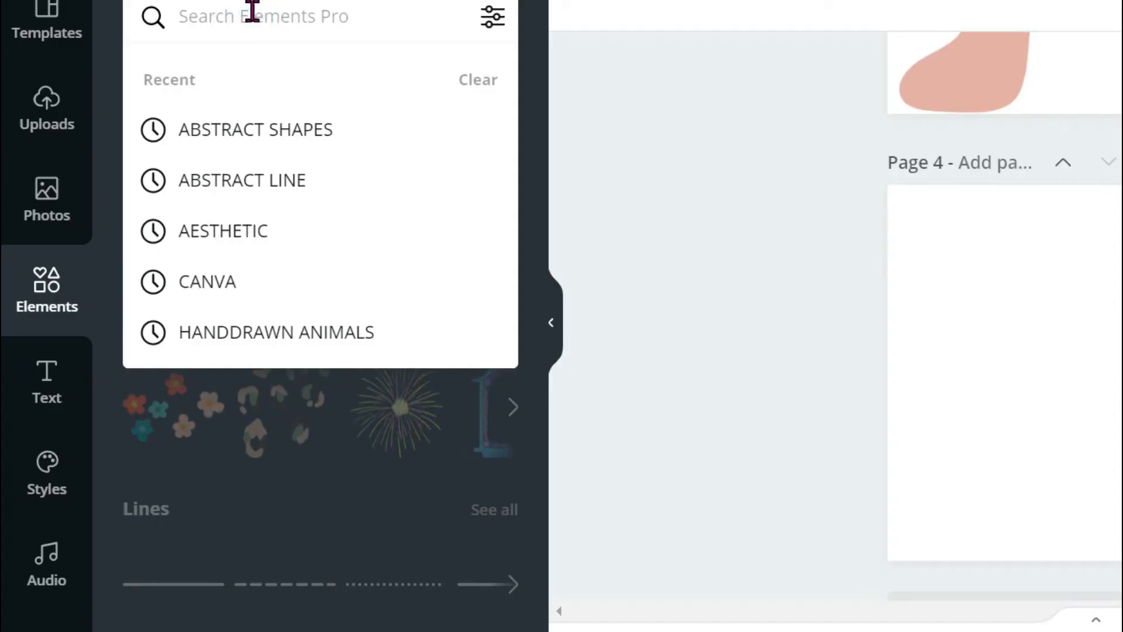
Search the elements for BLOB, add the orange-red blob, and move it to the top of page 4.
text(BLOB)
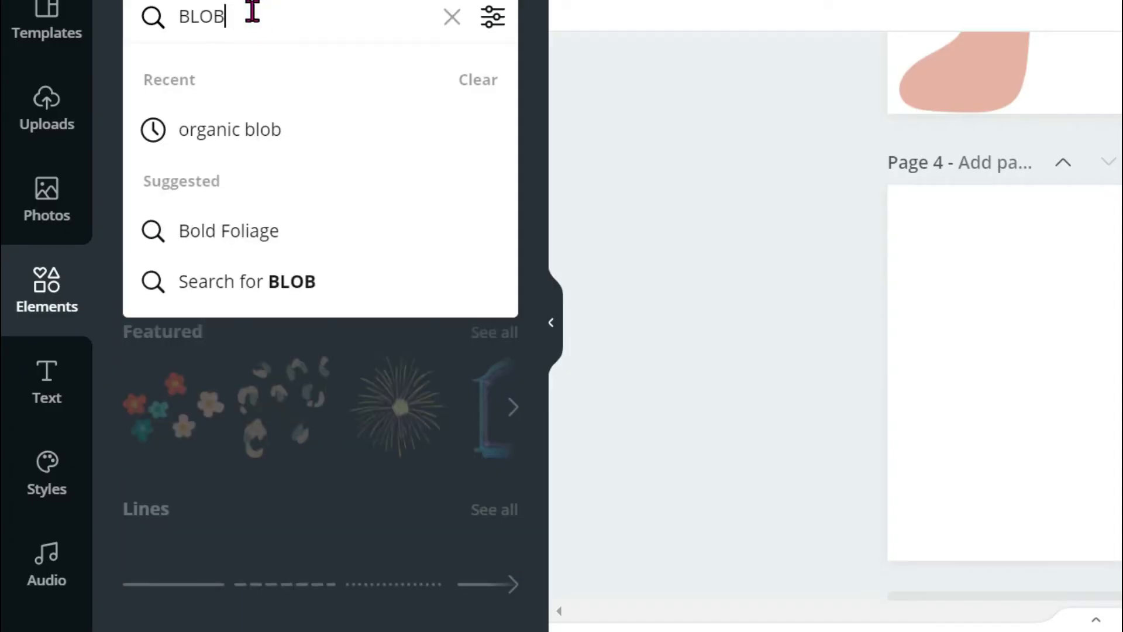
key(Return)
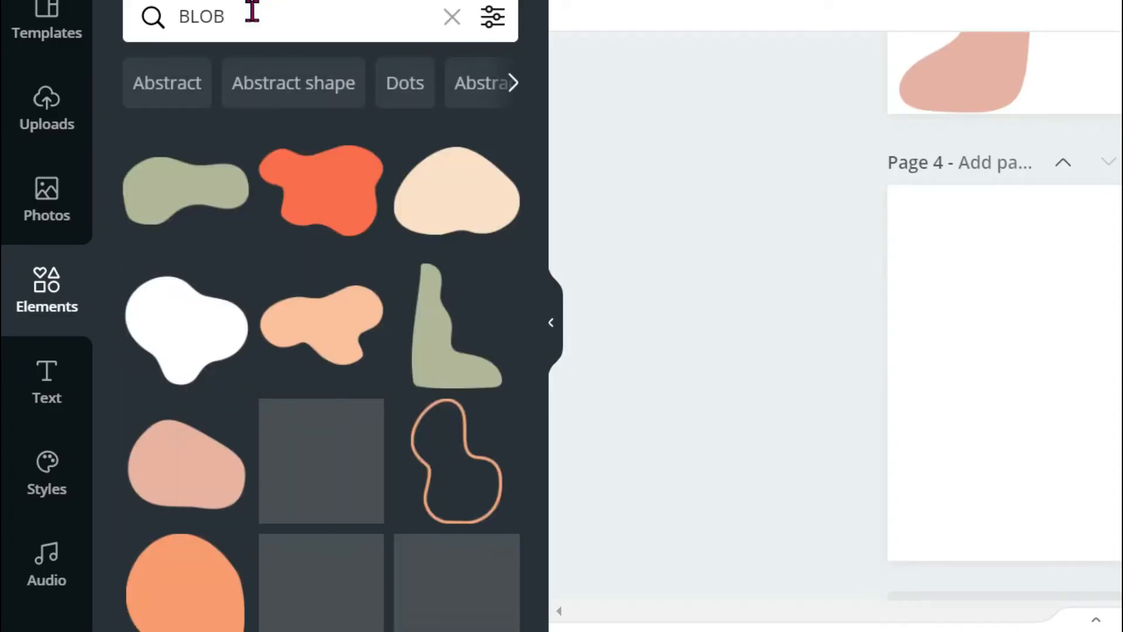
click(230, 284)
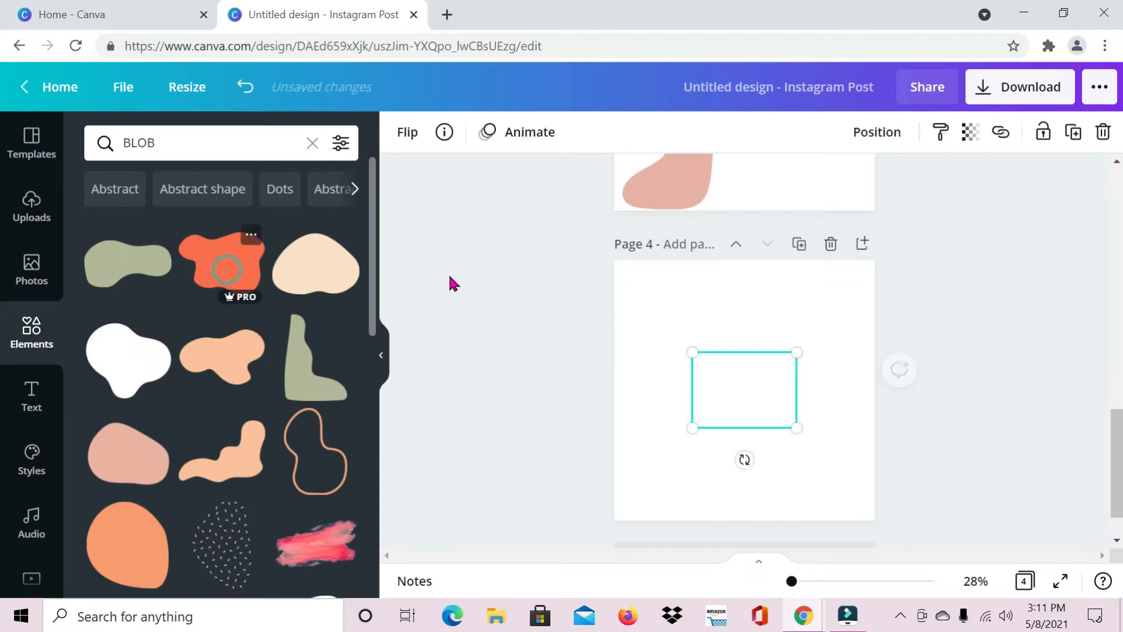
drag(728, 311, 715, 294)
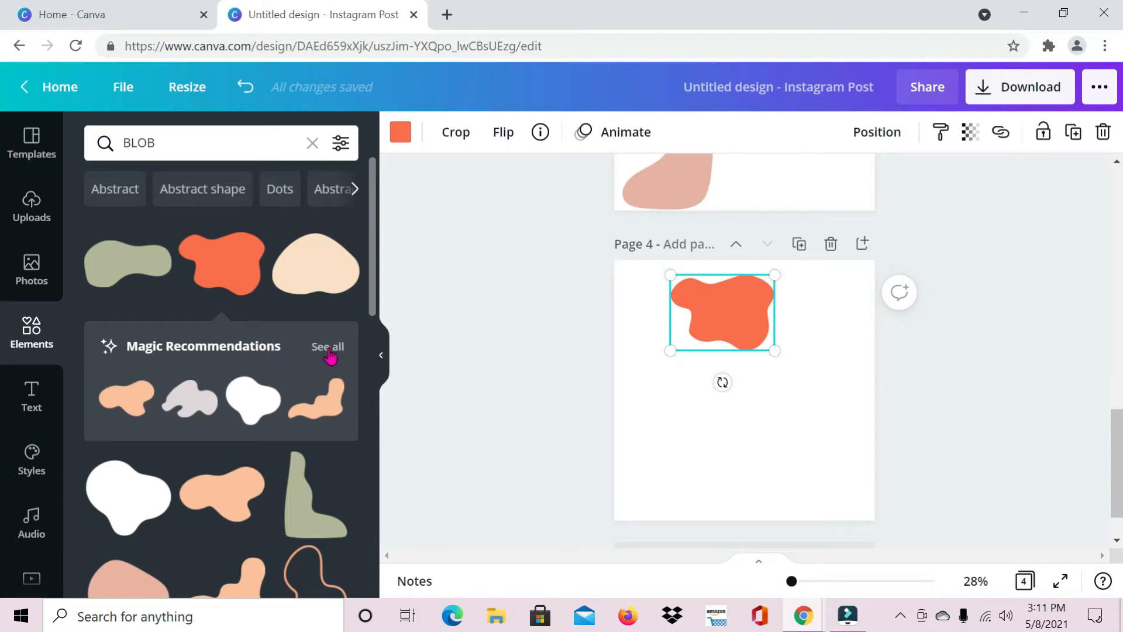
Examine the full list of Magic Recommendations for the orange-red blob, and close it.
click(324, 347)
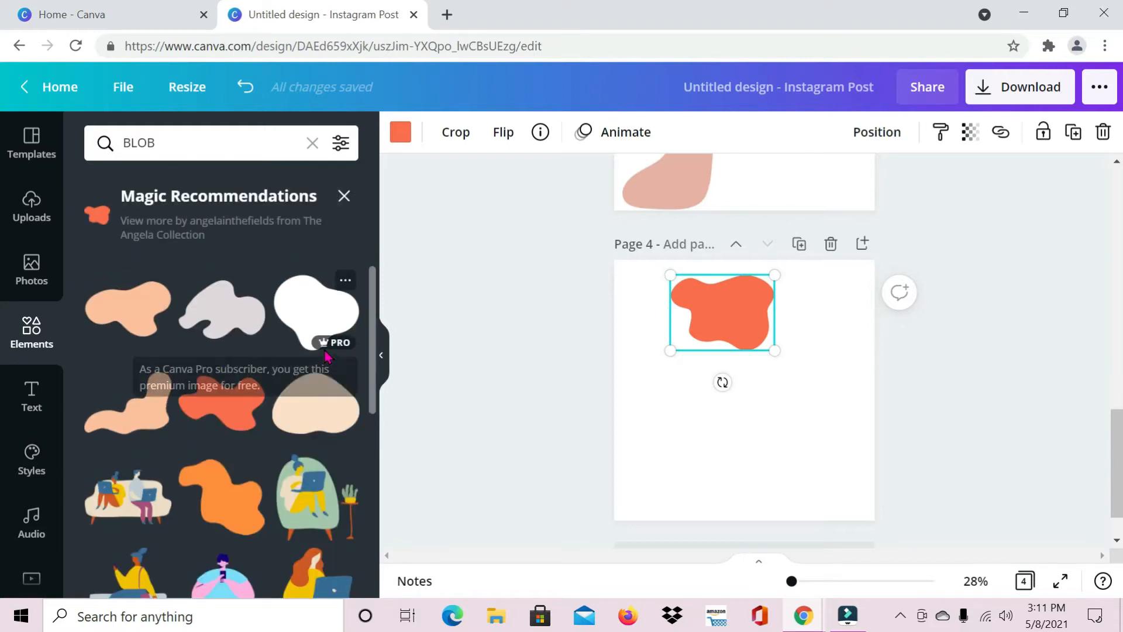
scroll(204, 436, down, 3)
scroll(204, 436, down, 2)
scroll(204, 435, up, 5)
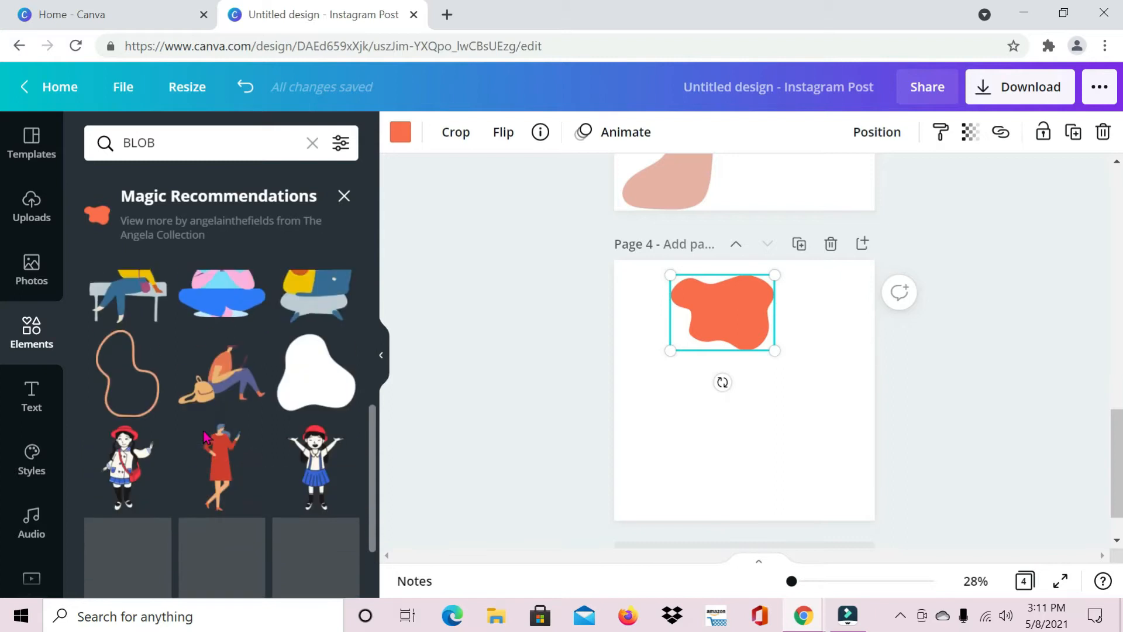
click(344, 195)
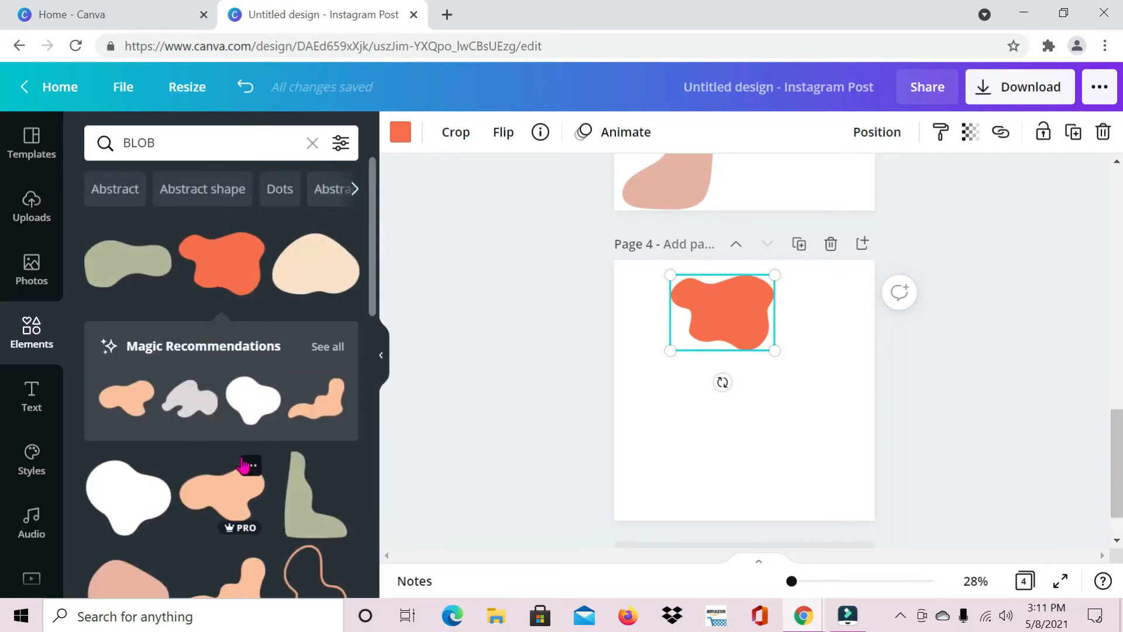
Add the round red blob and move it to page 4's lower-right area.
scroll(245, 465, down, 1)
scroll(244, 466, down, 3)
click(233, 538)
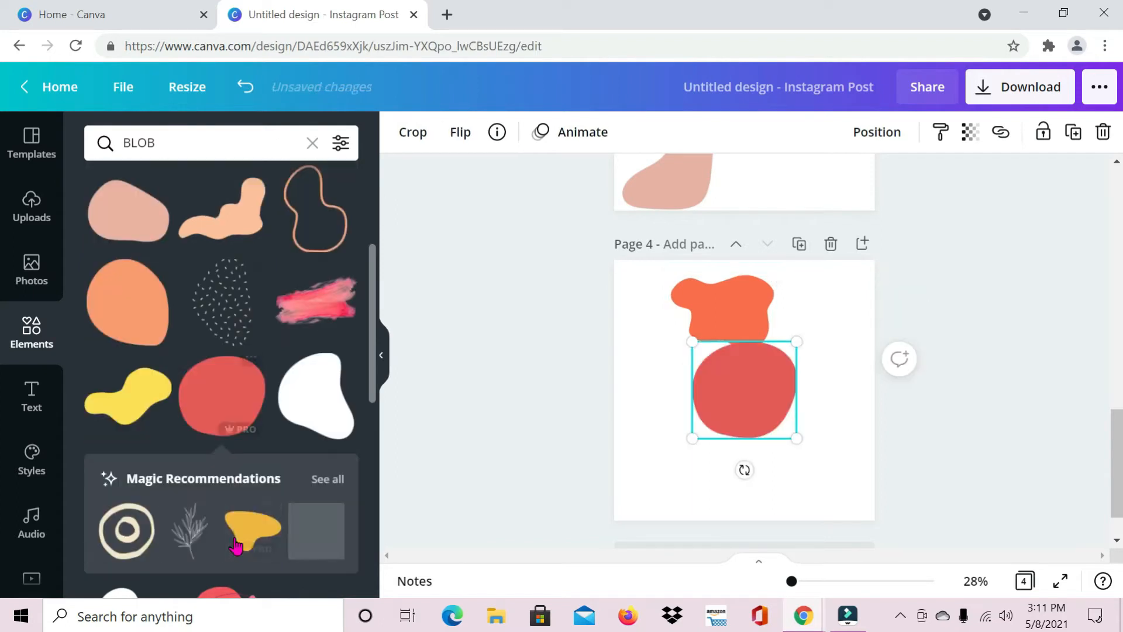
drag(775, 402, 815, 459)
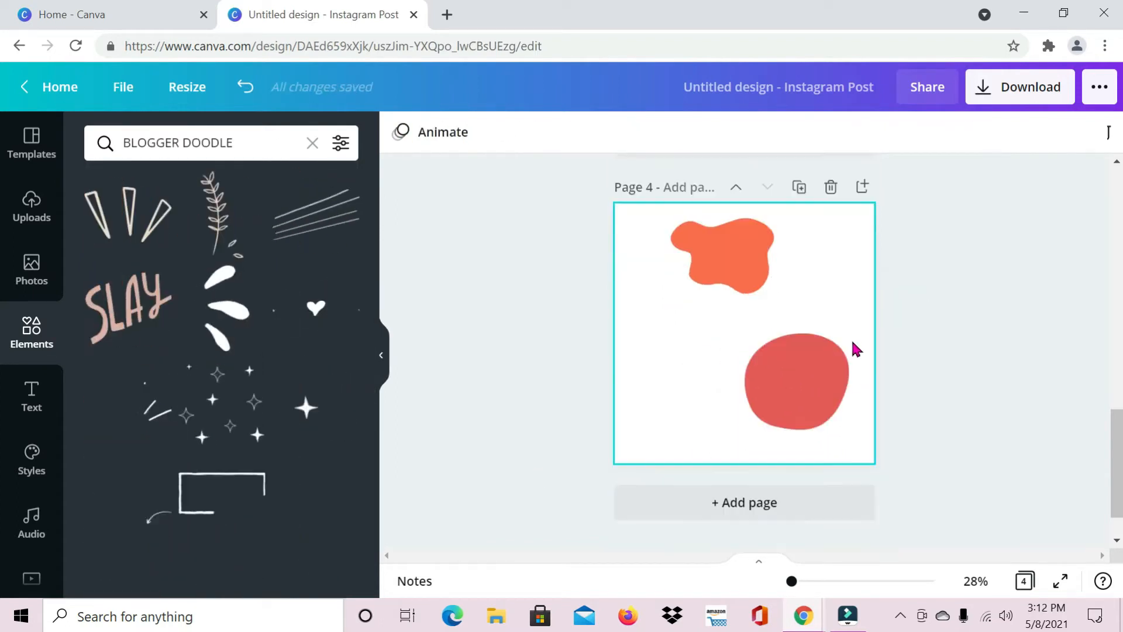
Add a fifth page, insert the beige three-ray doodle from the BLOGGER DOODLE results, and move it to the page's upper-left area.
click(735, 502)
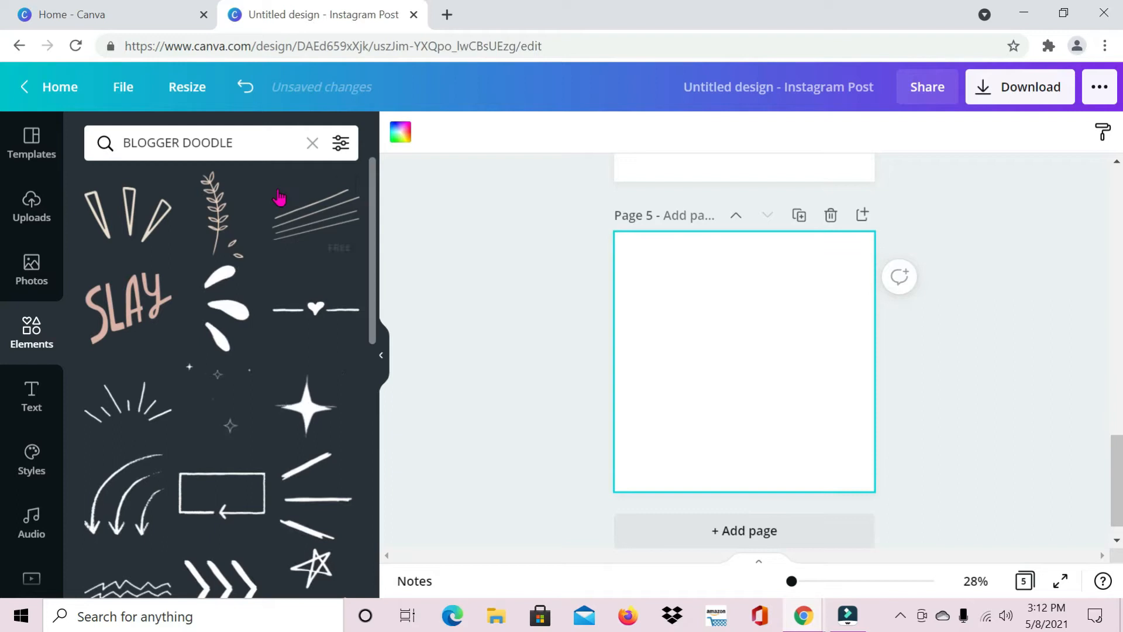
click(126, 223)
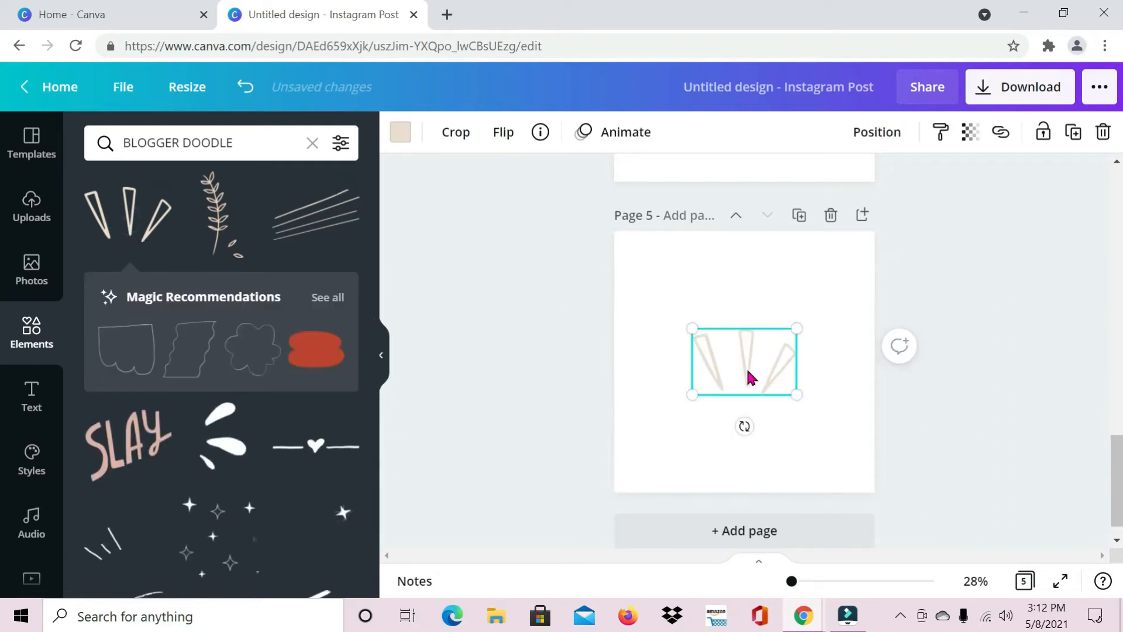
drag(736, 345, 692, 248)
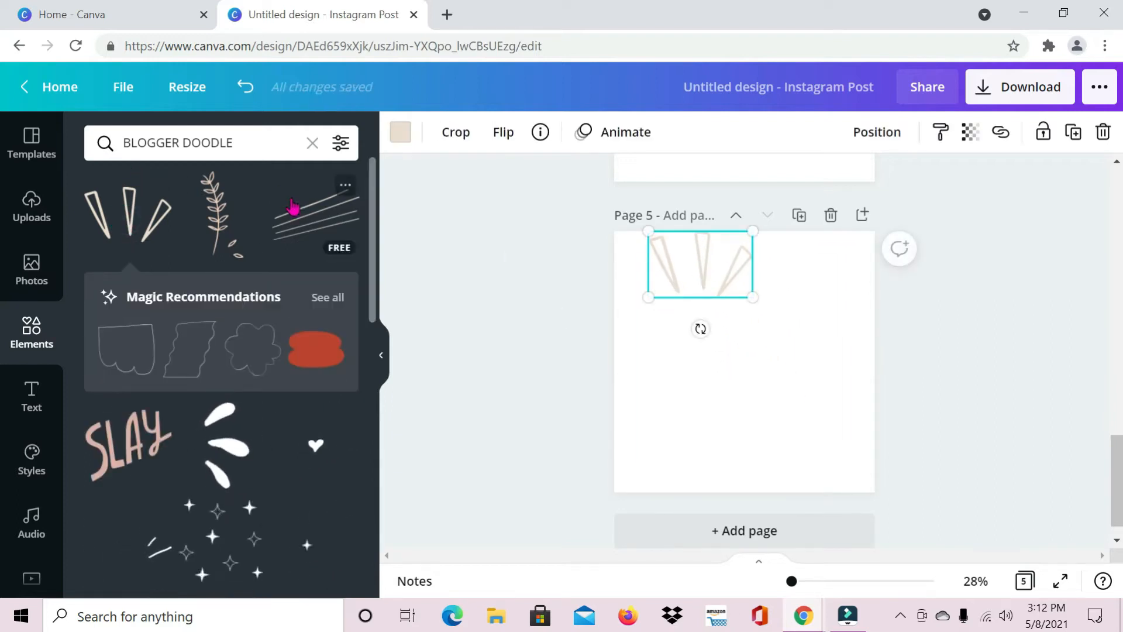
Add the white three-drop splash doodle to page 5 and shrink it toward the lower-right area.
scroll(275, 468, down, 2)
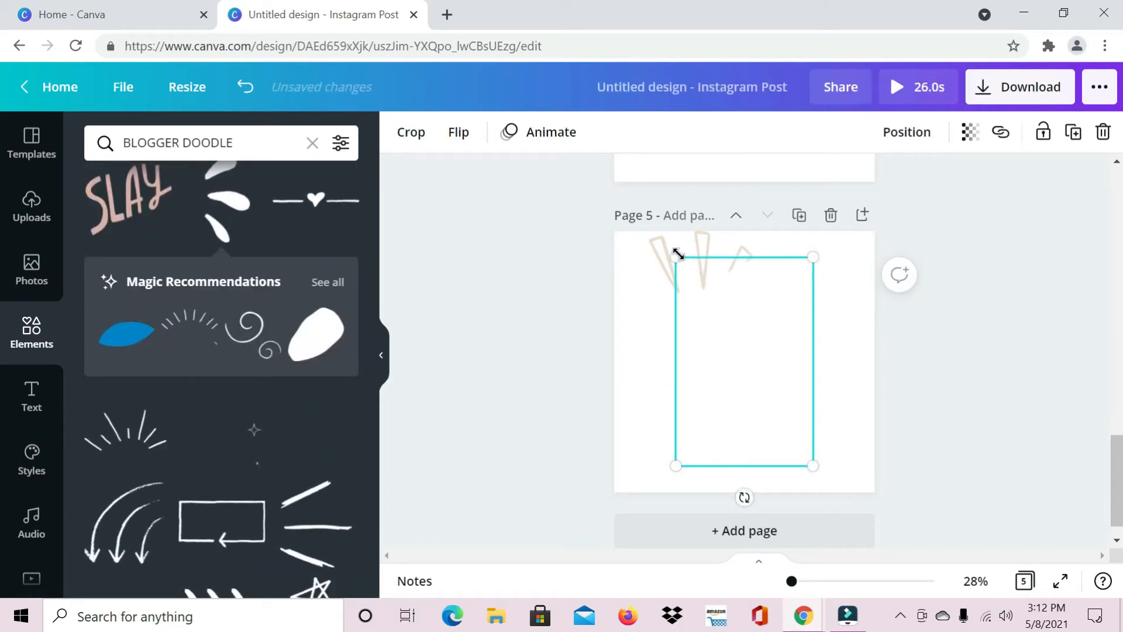
mouse_move(676, 253)
mouse_down()
mouse_move(735, 367)
mouse_move(724, 353)
mouse_up()
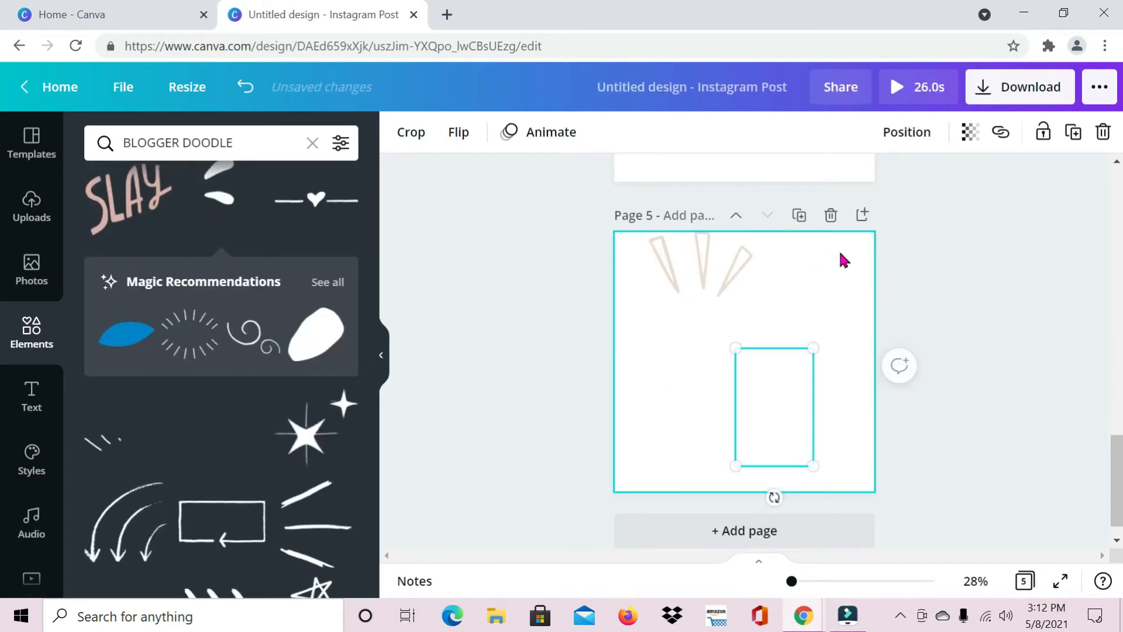
Change page 5's background to the rust brown document color.
click(855, 272)
click(400, 132)
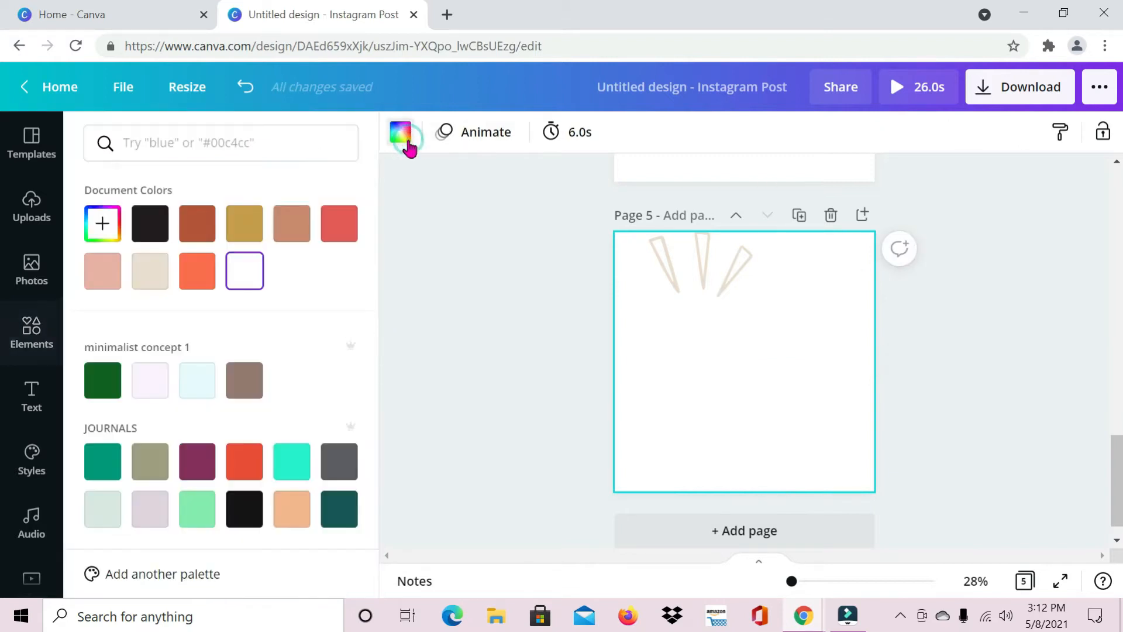
click(198, 224)
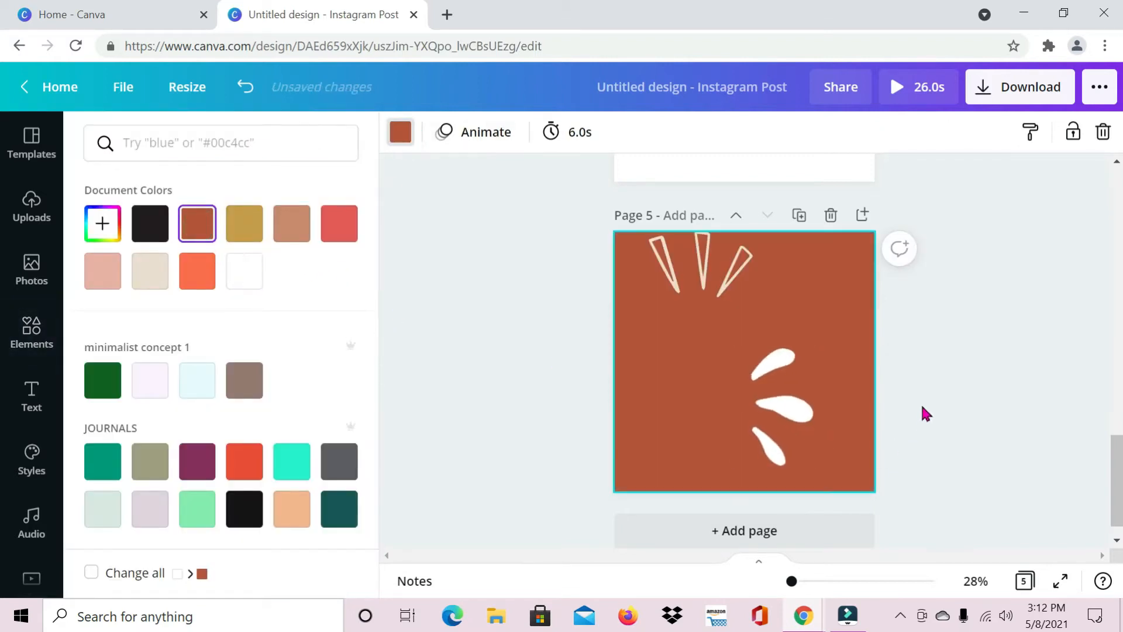
click(657, 371)
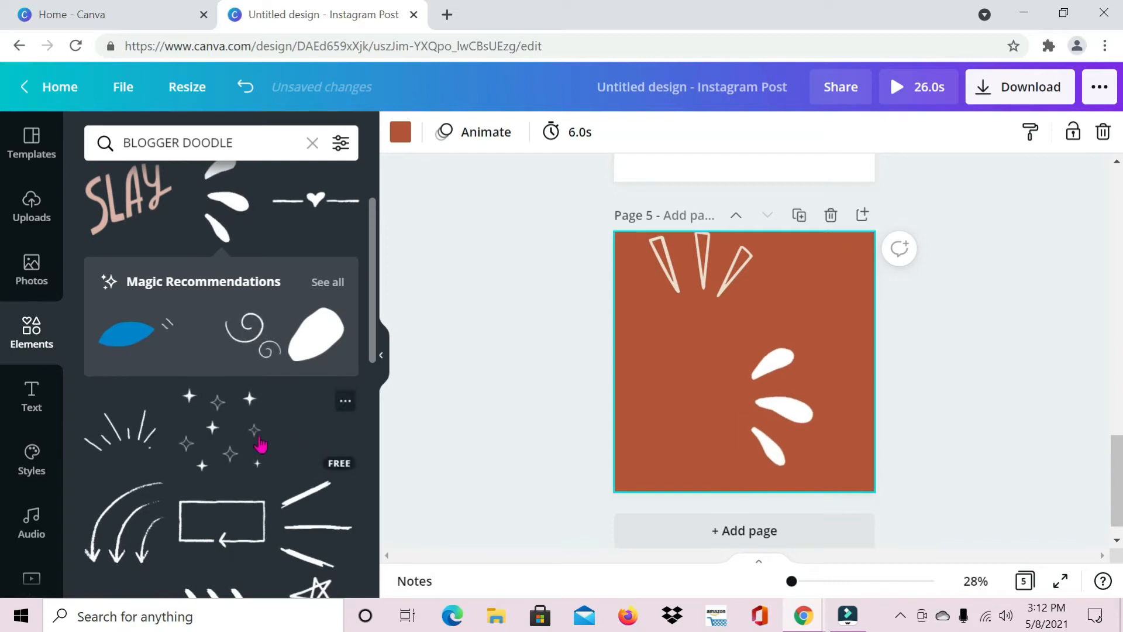
Look through more BLOGGER DOODLE results and place the white heart divider line across page 5's upper half.
scroll(263, 445, down, 10)
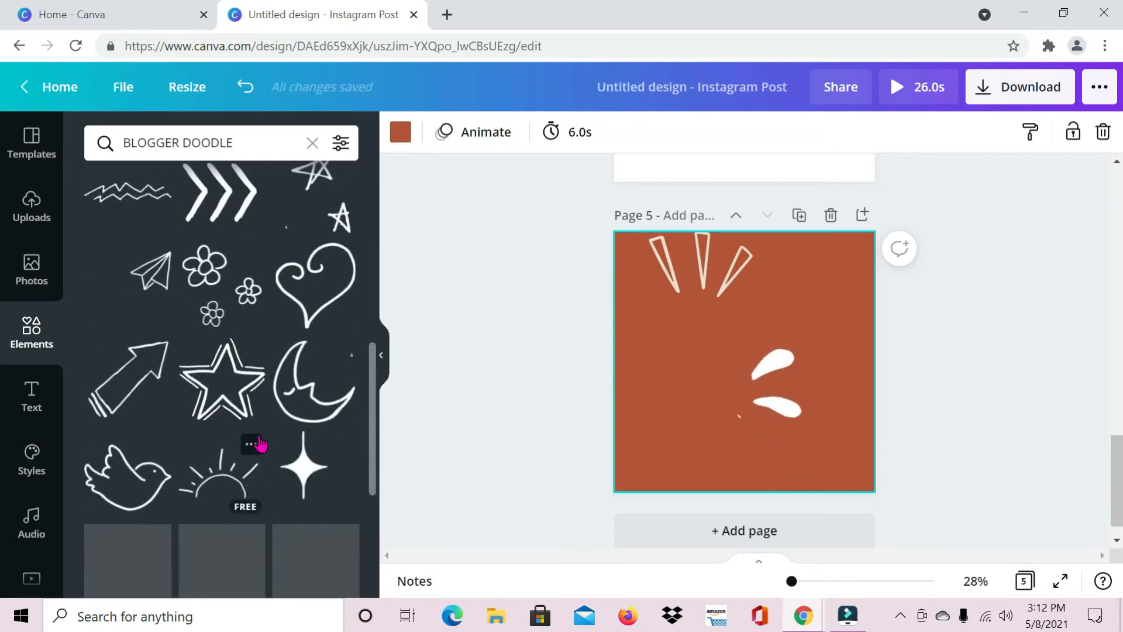
scroll(260, 443, down, 5)
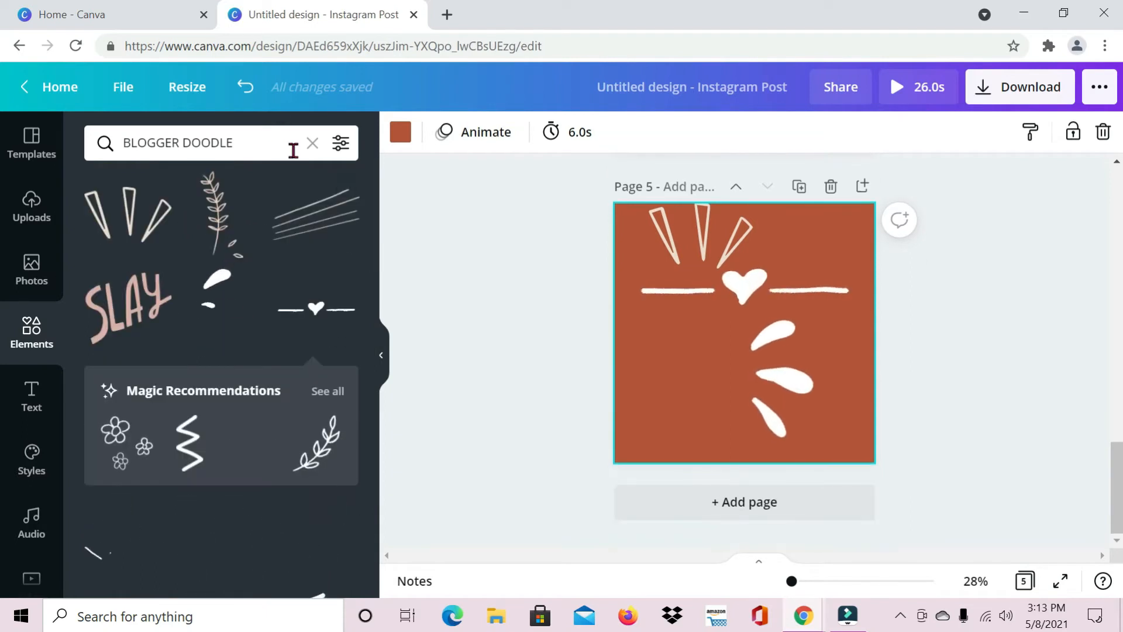
Add a sixth page and set its background to white.
click(769, 507)
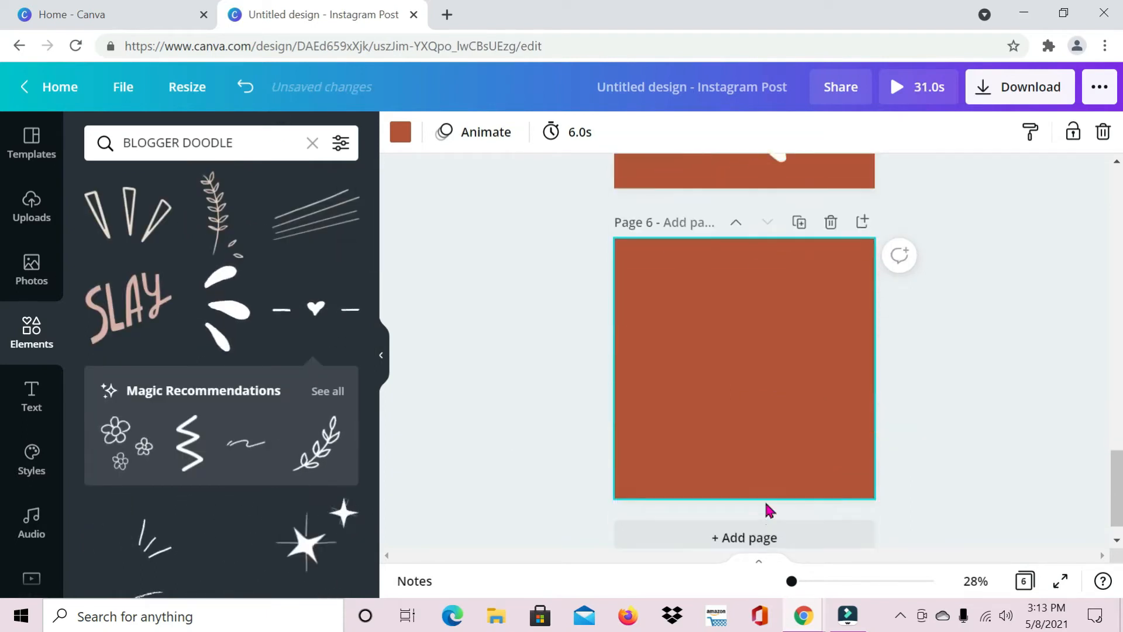
click(400, 132)
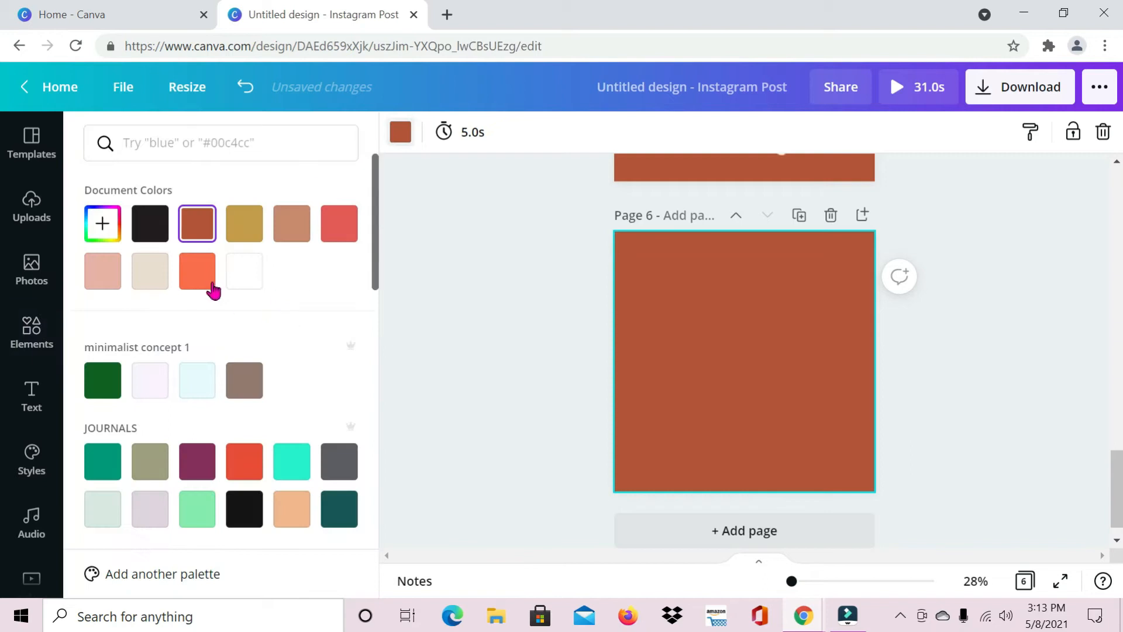
click(247, 276)
click(574, 342)
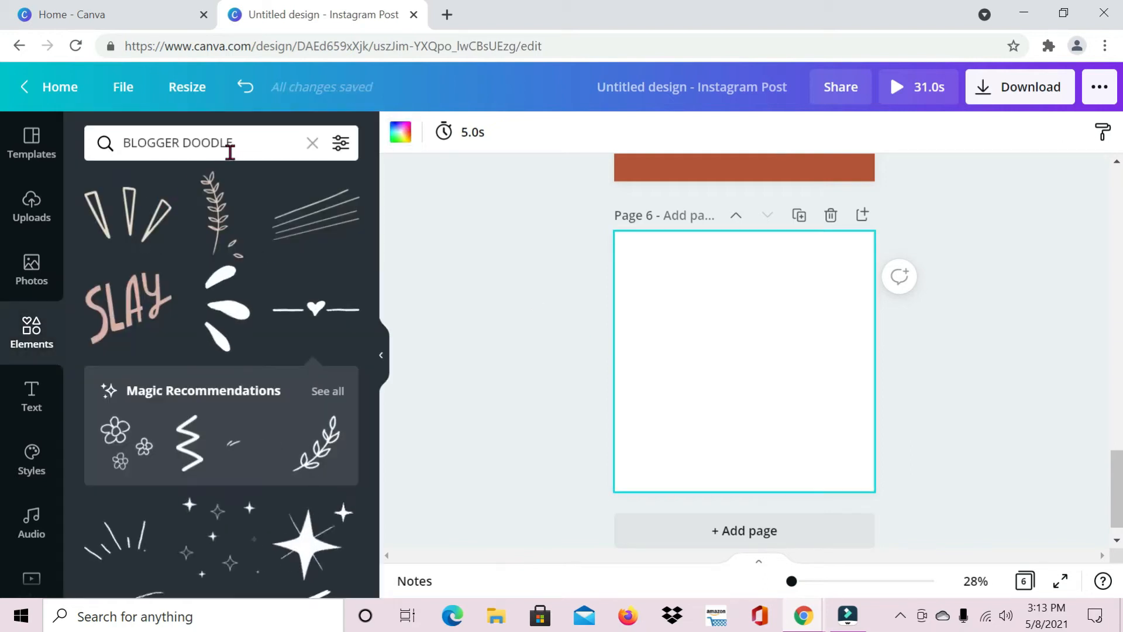
Search the elements for DUO COLOR AVATAR.
click(233, 150)
key(BackSpace)
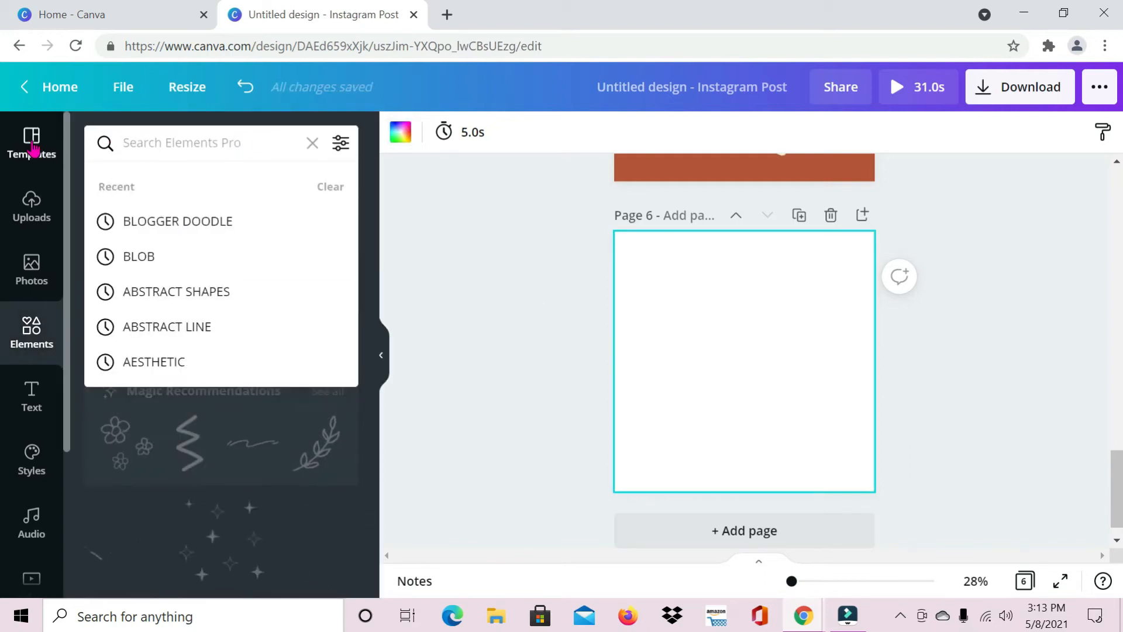
text(DUO COLOR)
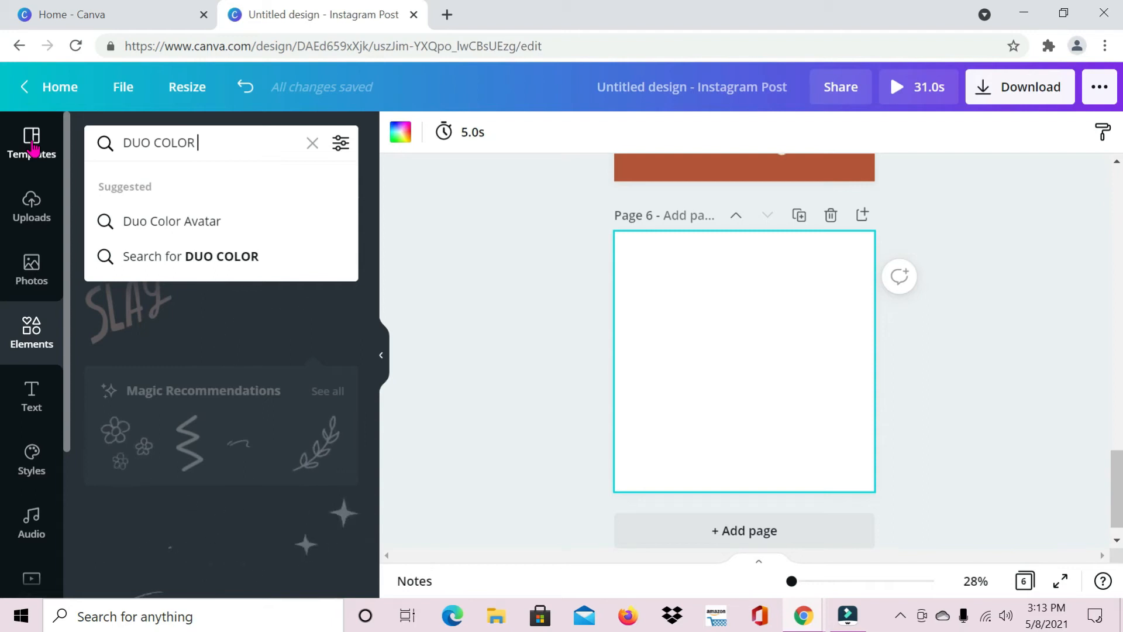
text( AVATAR)
key(Return)
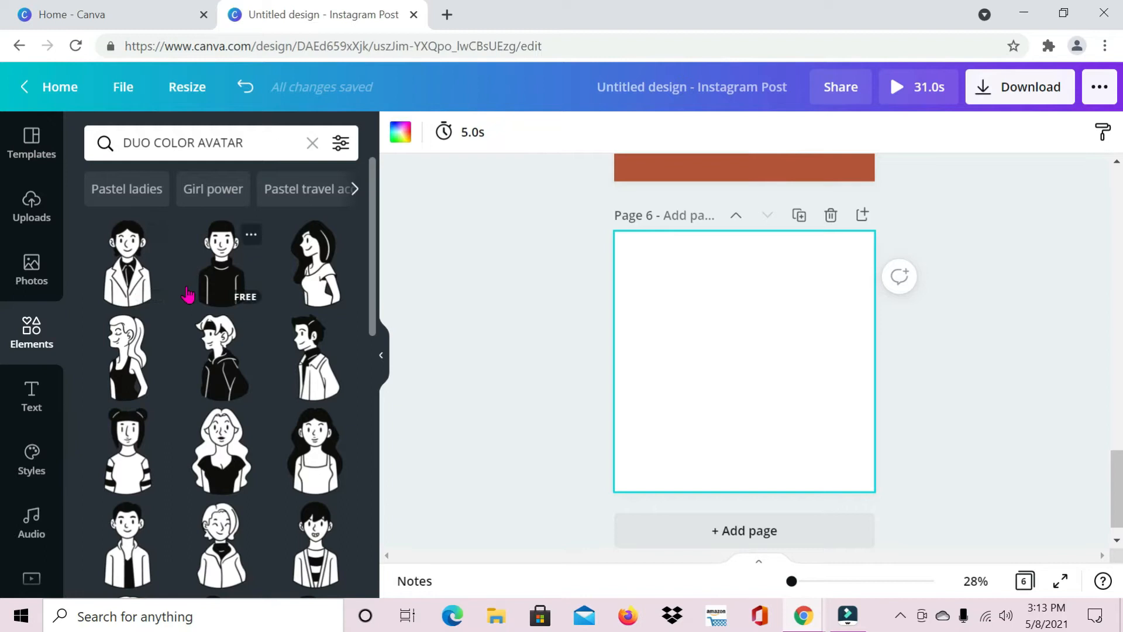
Add the suited avatar at page 6's upper left and the standing avatar in black shorts near its right edge.
click(120, 286)
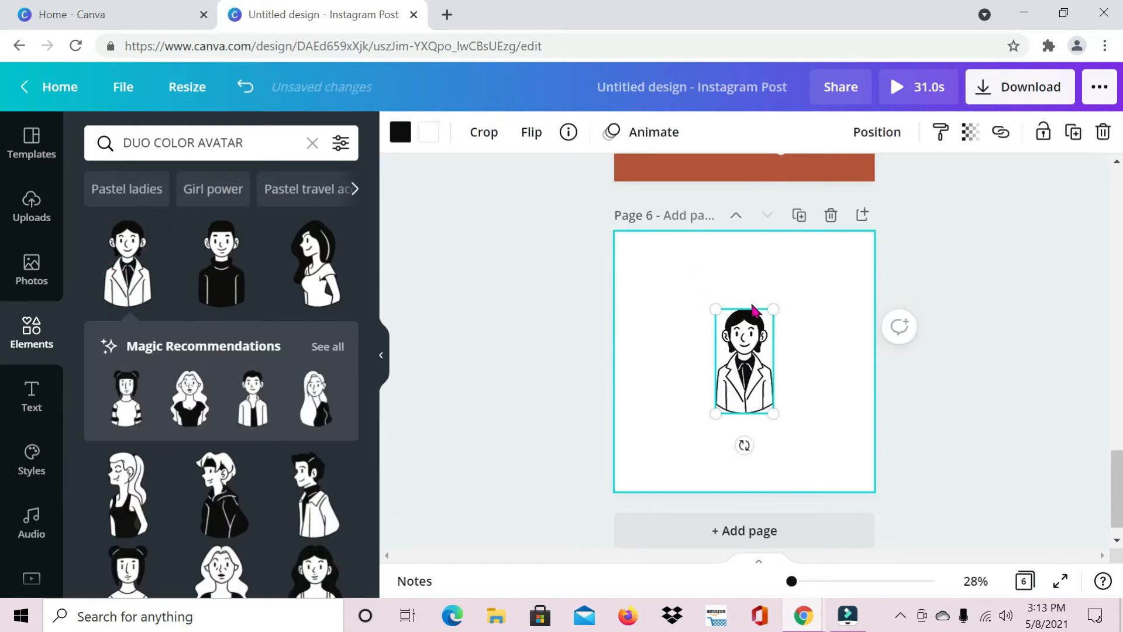
drag(730, 381, 661, 291)
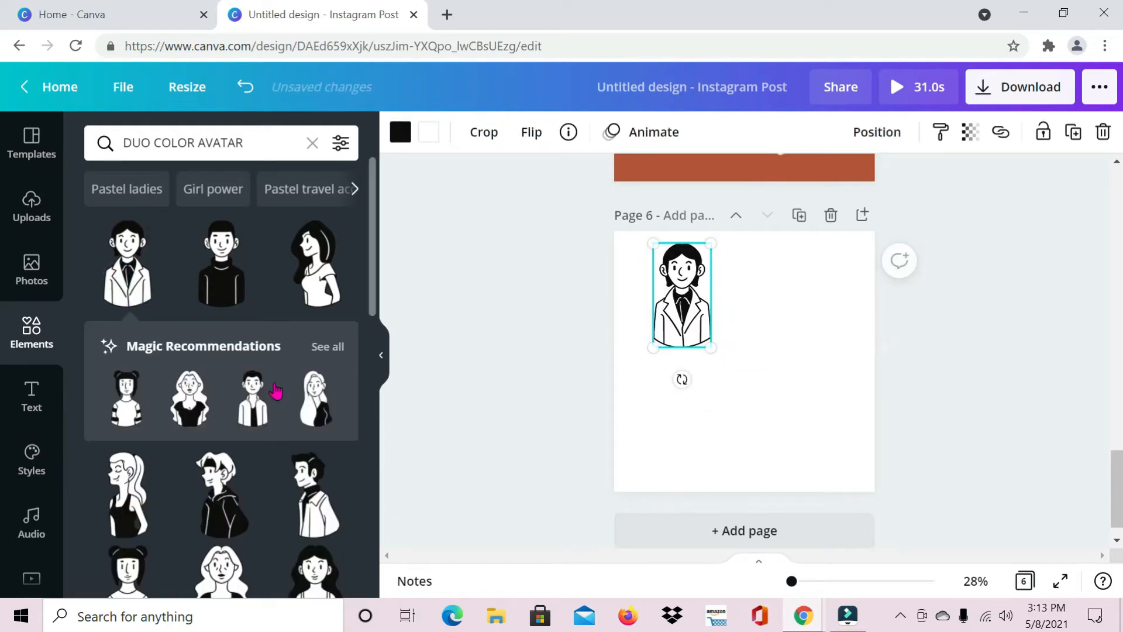
scroll(261, 427, down, 5)
scroll(261, 426, down, 10)
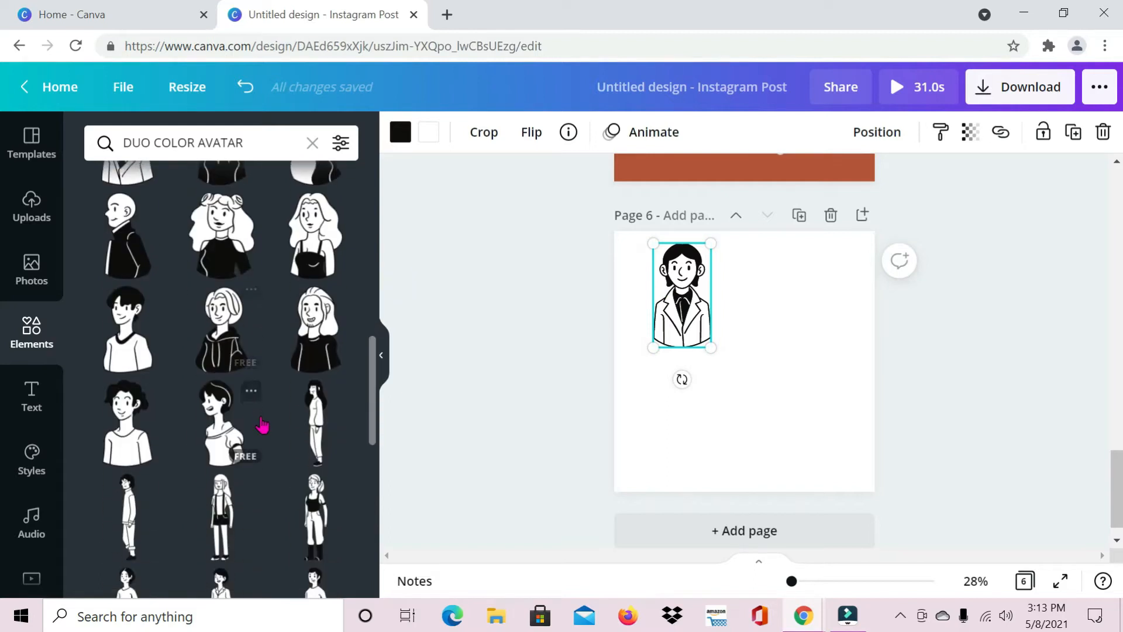
click(317, 374)
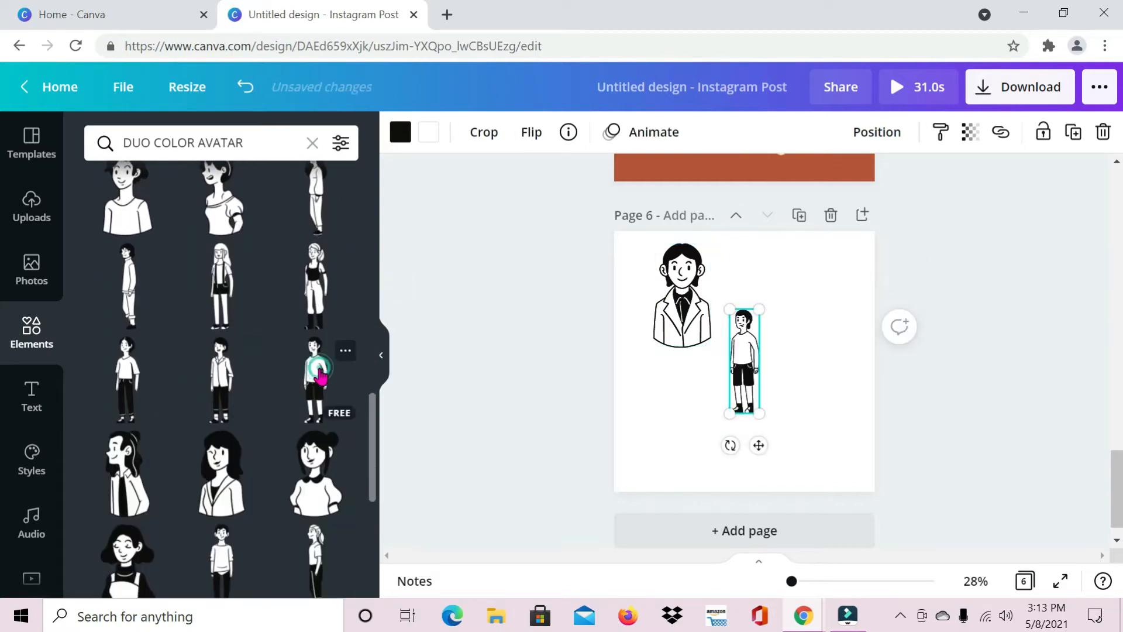
drag(802, 362, 842, 389)
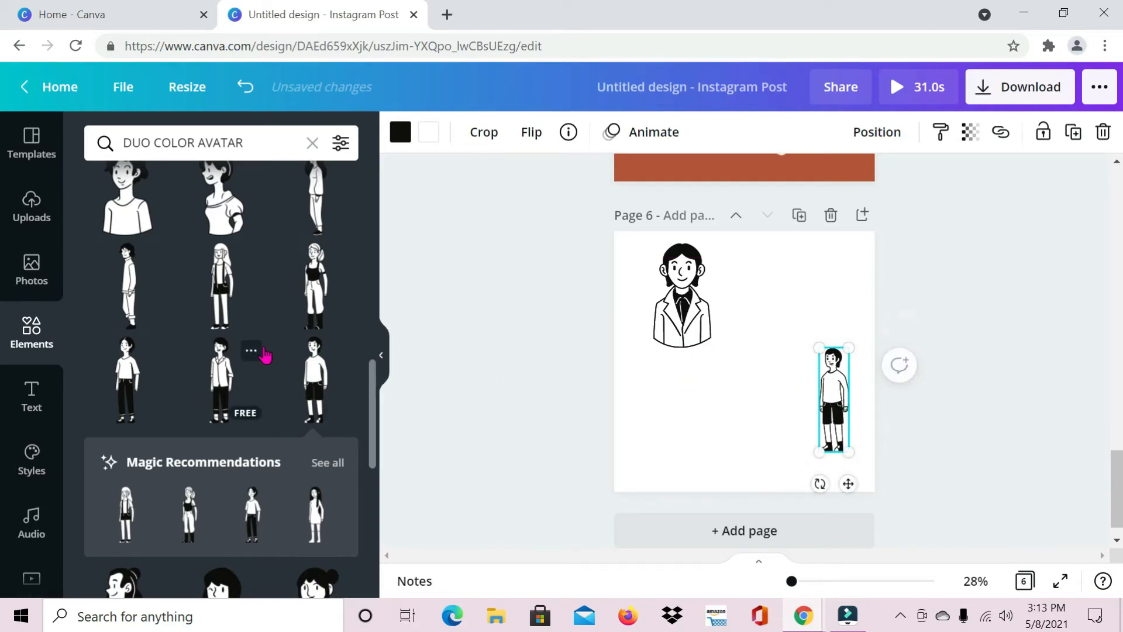
Add the dark-haired winking woman in a blazer and move her to page 6's lower-left corner.
scroll(265, 355, down, 4)
click(238, 376)
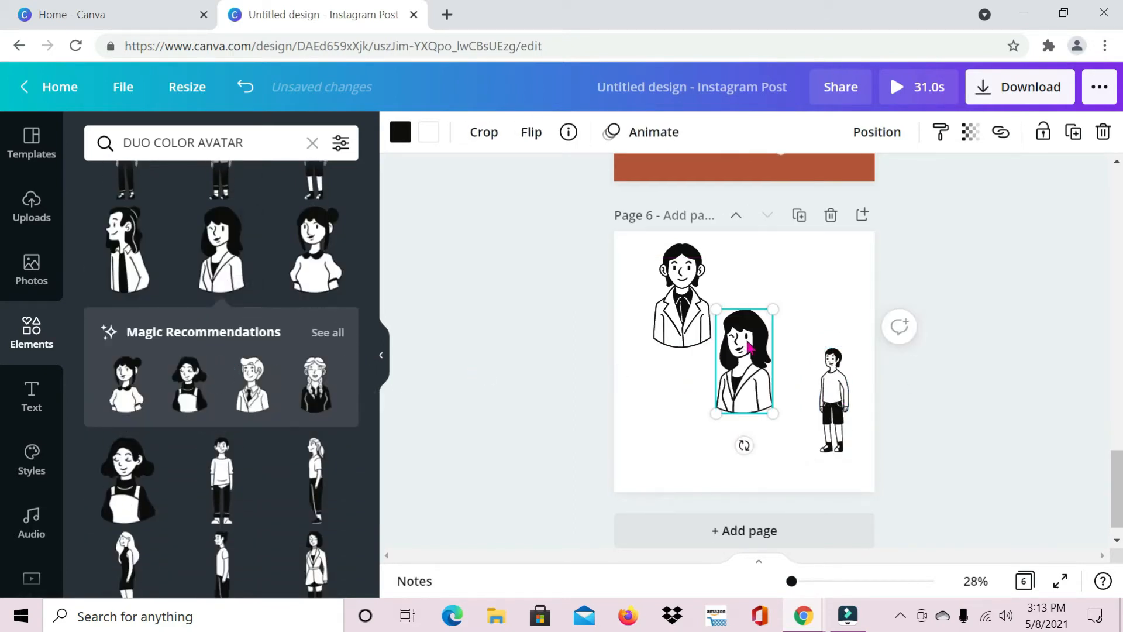
drag(750, 347, 677, 404)
click(679, 413)
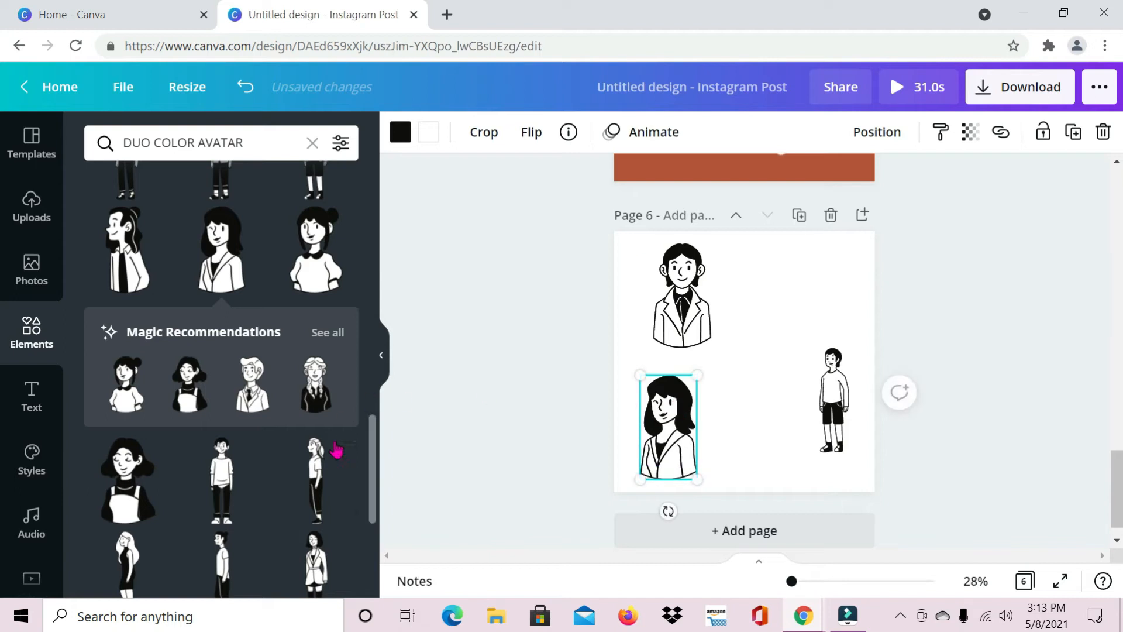
Add the standing light-haired avatar in white clothes and move it to page 6's upper-right area.
scroll(336, 449, down, 6)
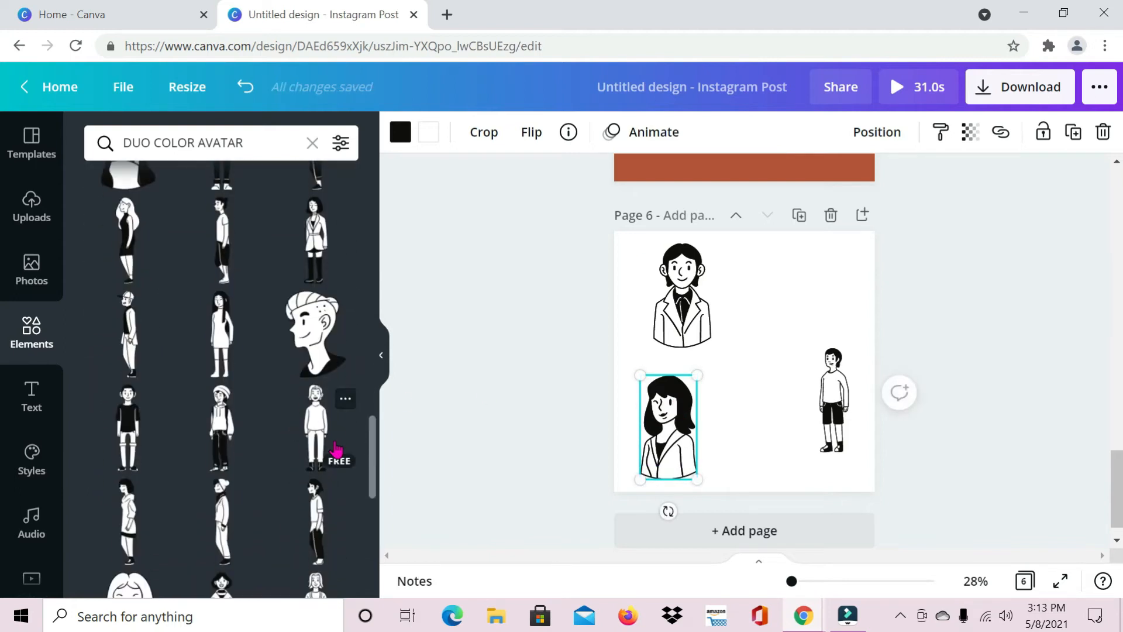
click(316, 426)
drag(752, 374, 790, 314)
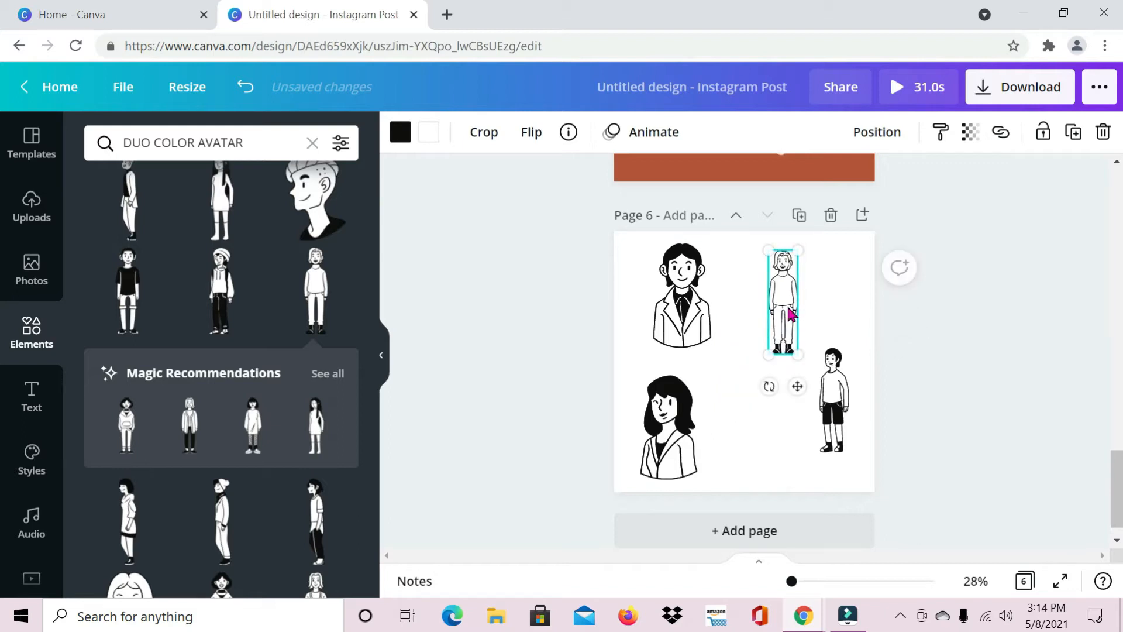
click(536, 340)
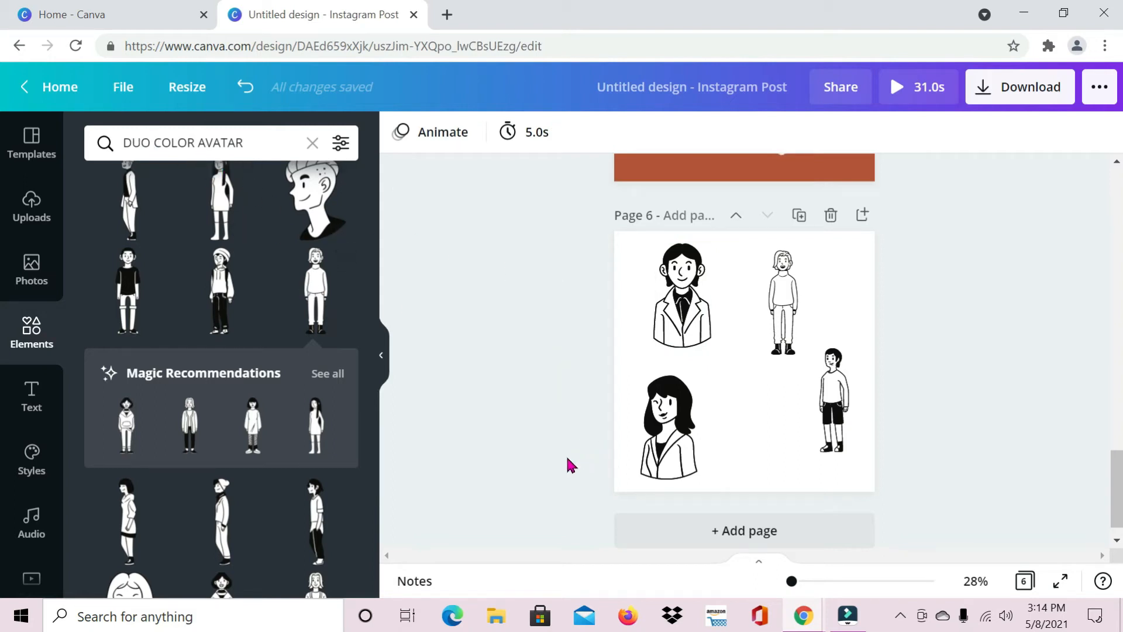
Add a seventh page to the design and search the elements for FILM FRAME.
click(722, 537)
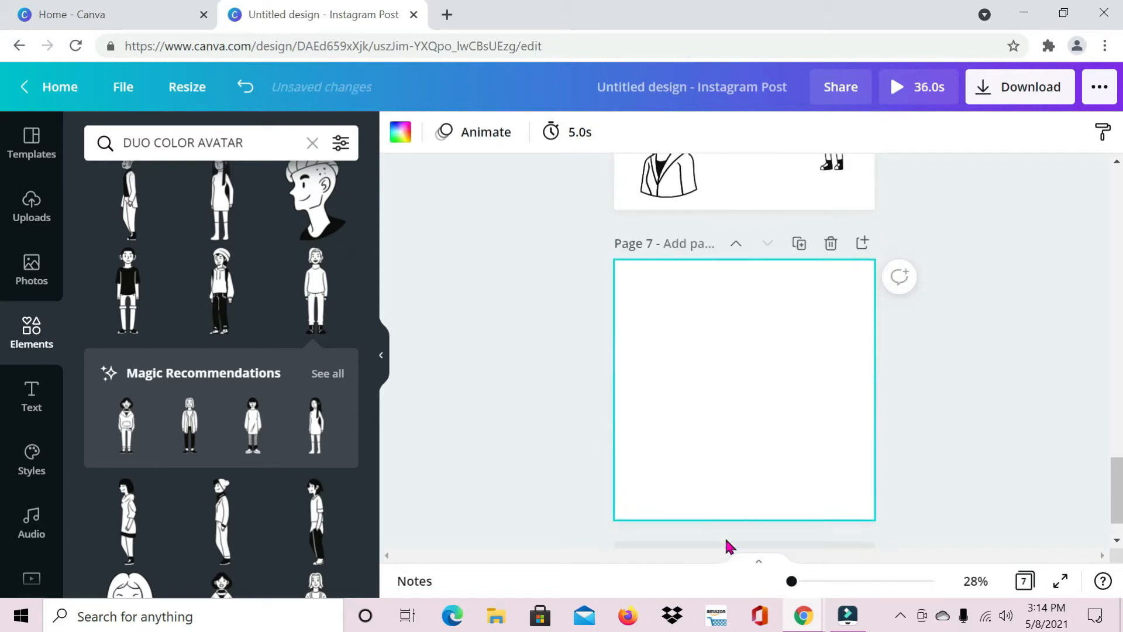
click(312, 142)
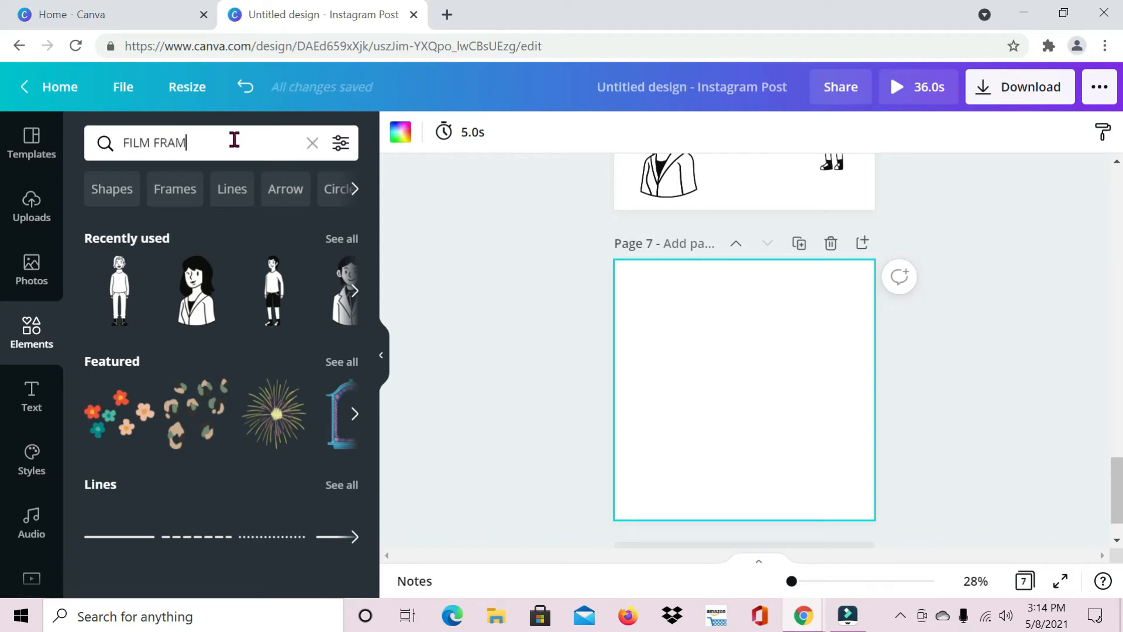
key(Return)
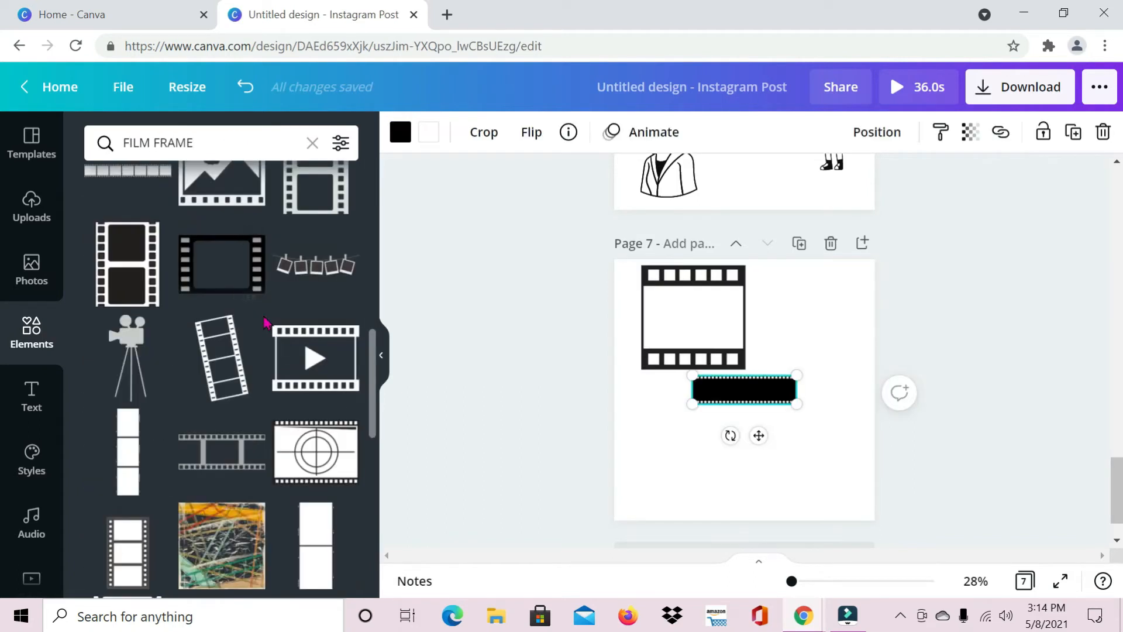
Look through the FILM FRAME search results.
scroll(227, 266, down, 2)
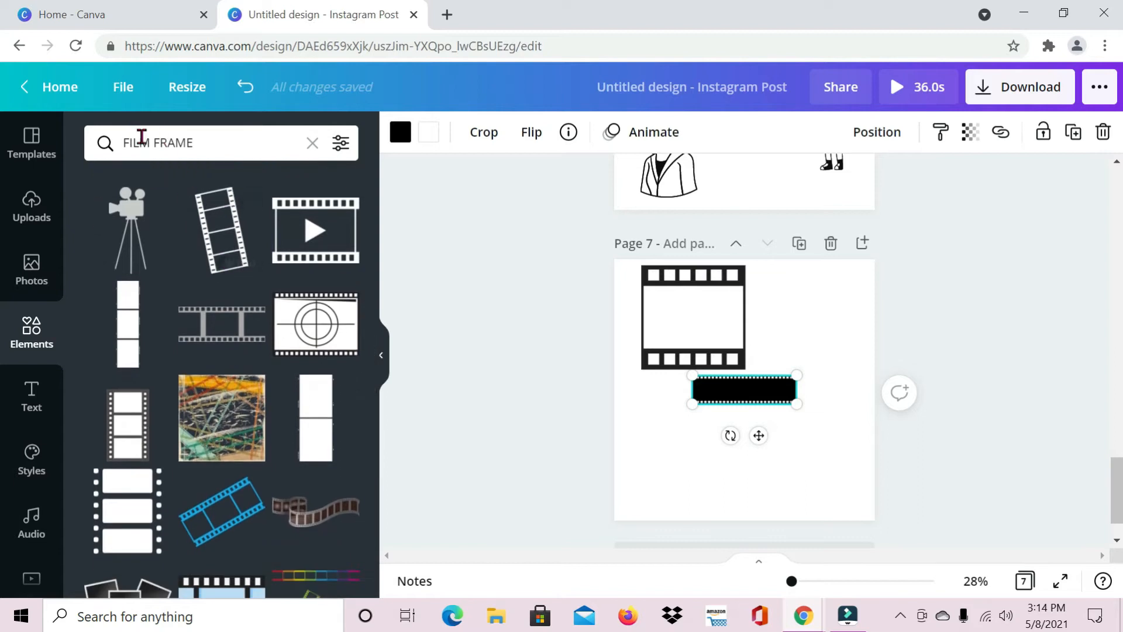
scroll(237, 422, down, 8)
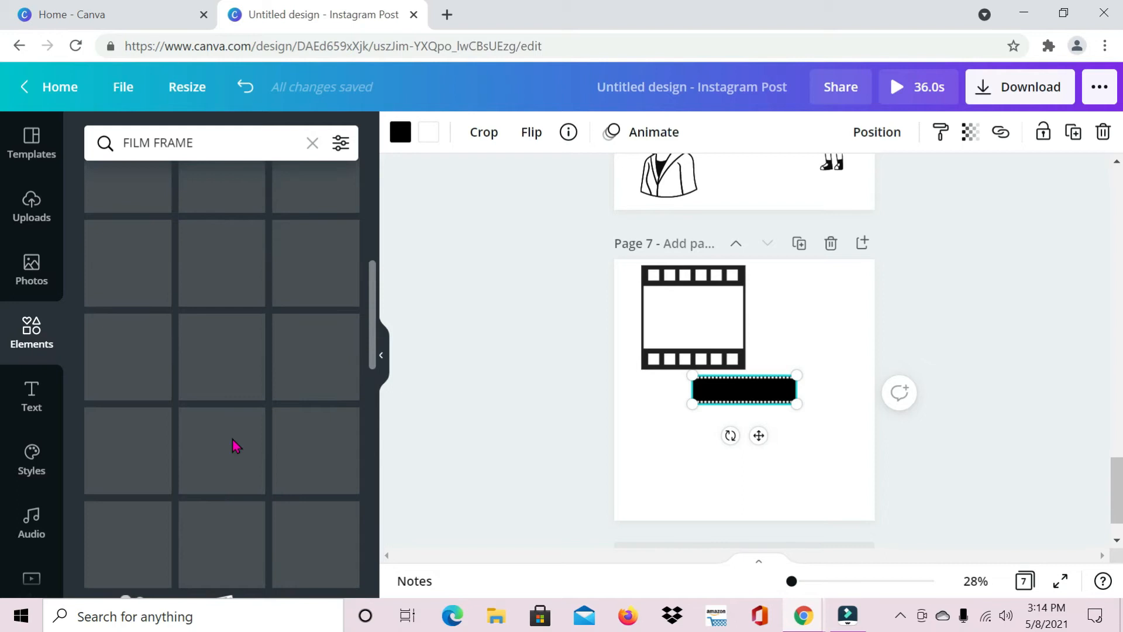
scroll(234, 446, up, 3)
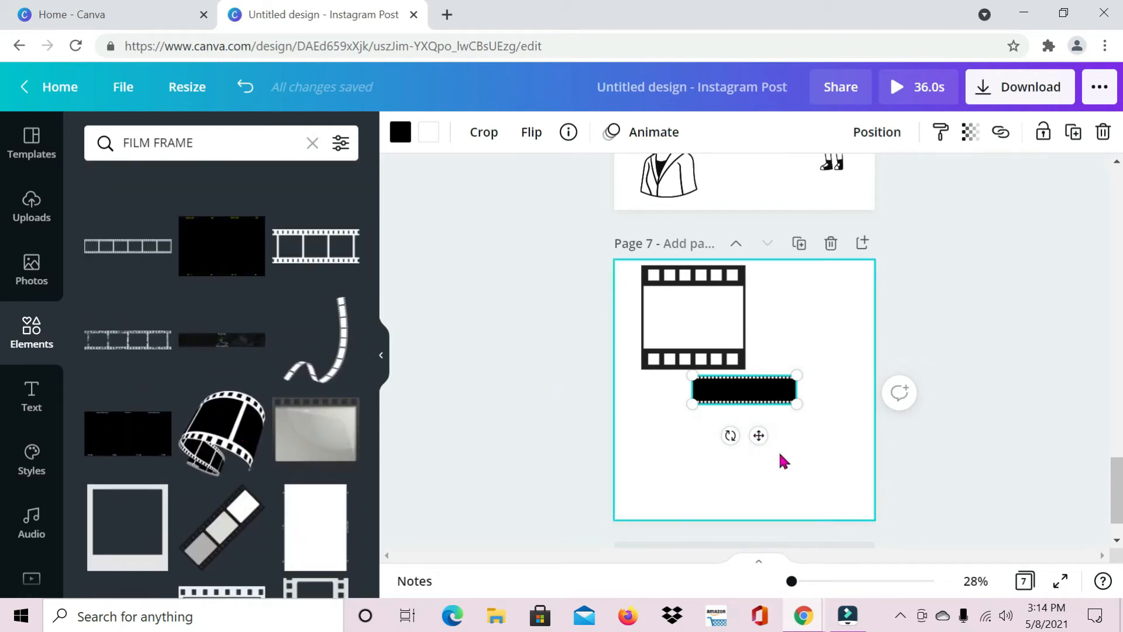
Add an eighth page to the design and search the elements for FREEFORMPRO.
click(808, 465)
key(ctrl+Return)
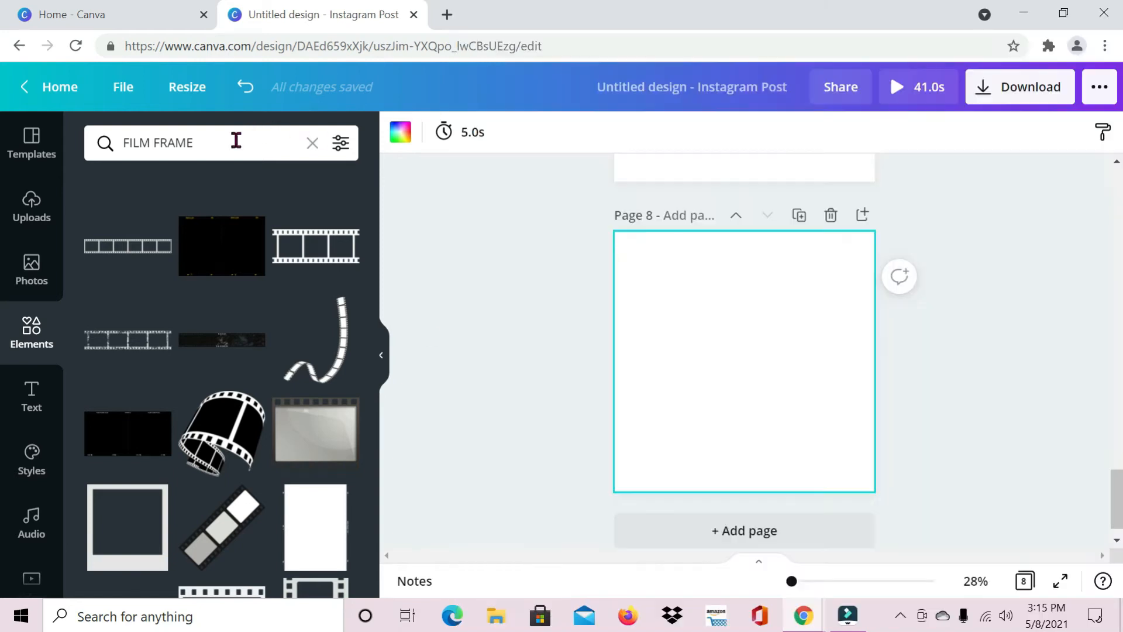
click(235, 139)
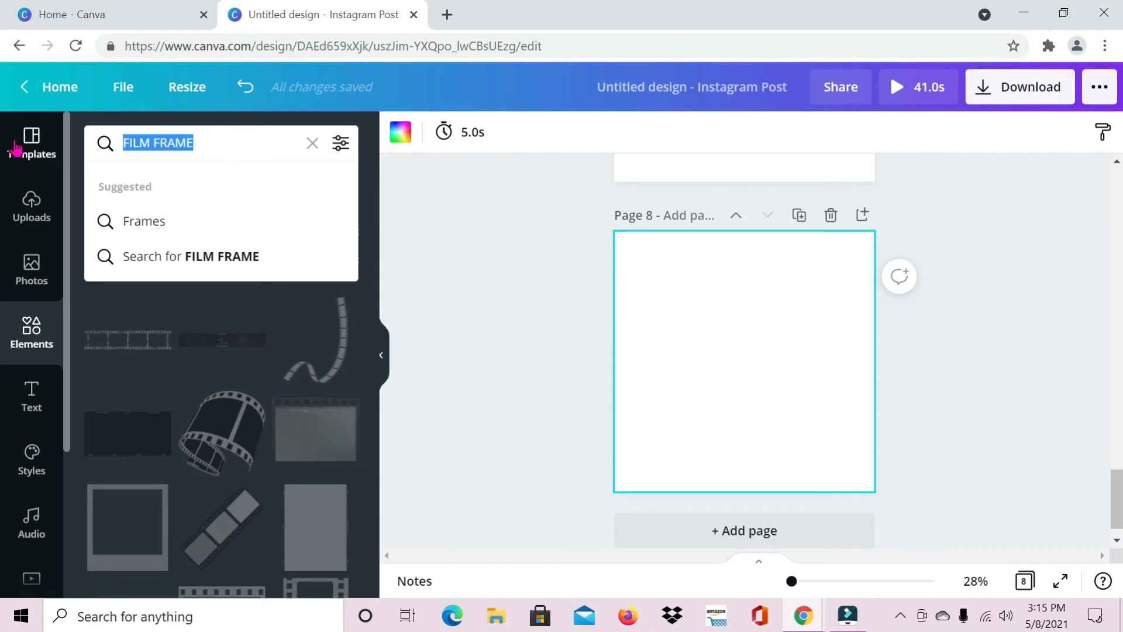
key(BackSpace)
text(FR)
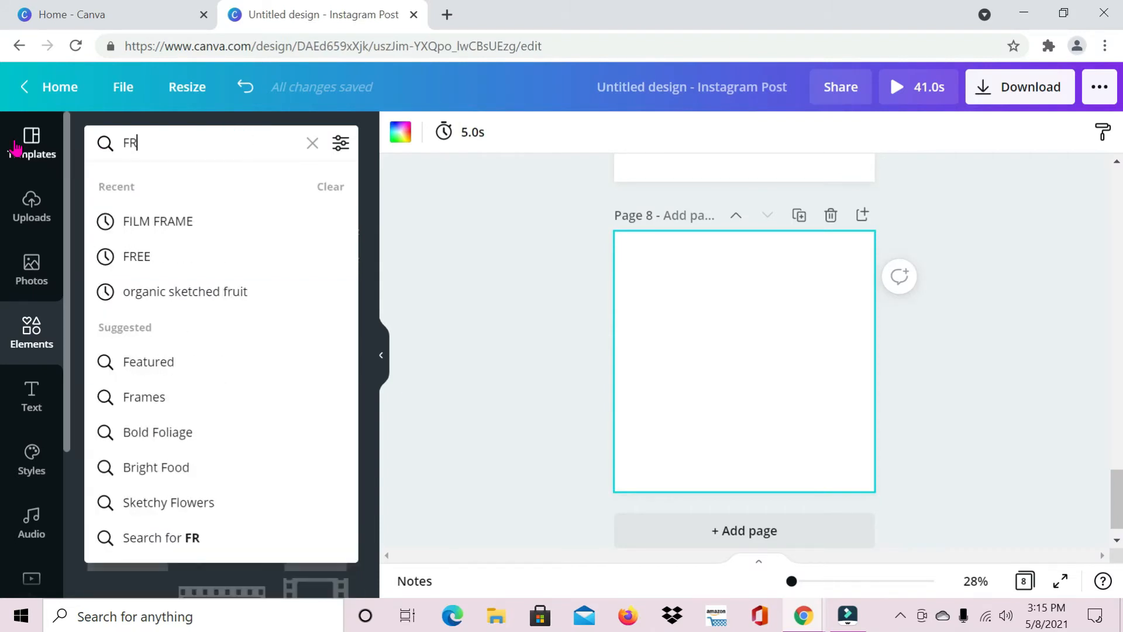
text(EEFORM)
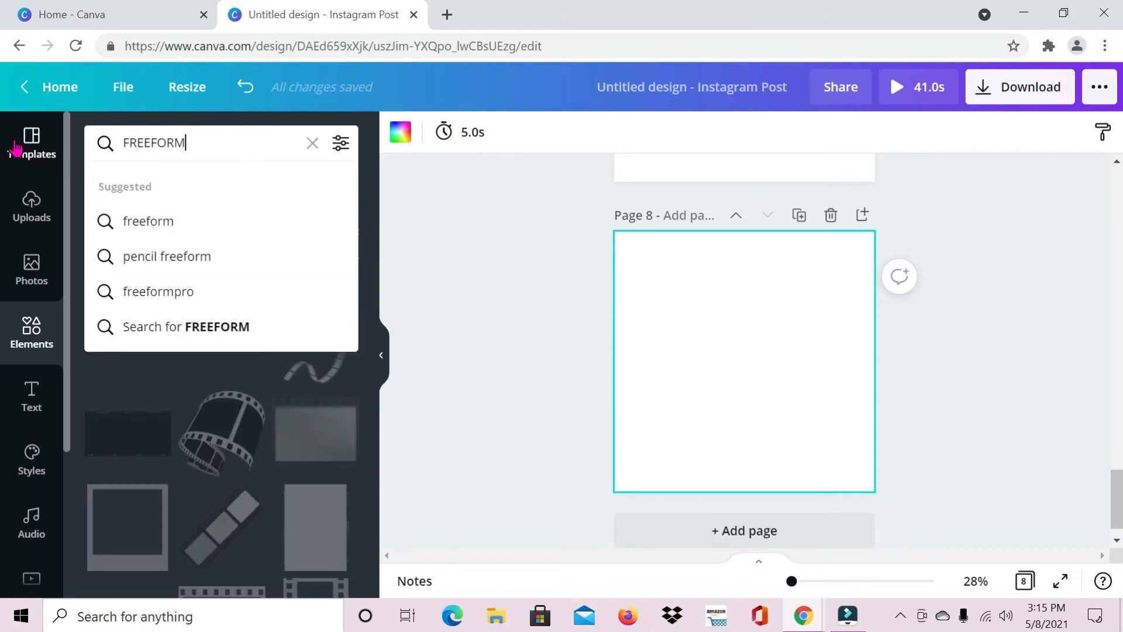
text(PRO)
key(Return)
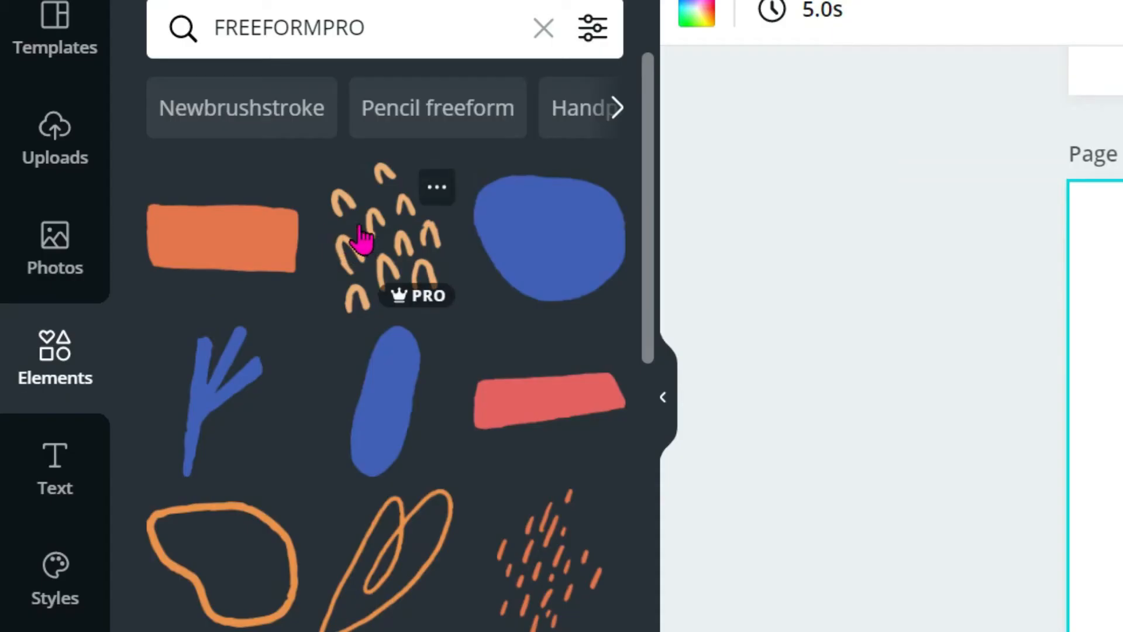
Add the light orange arc pattern at page 8's upper left and the blue rounded blob at its lower right.
click(377, 221)
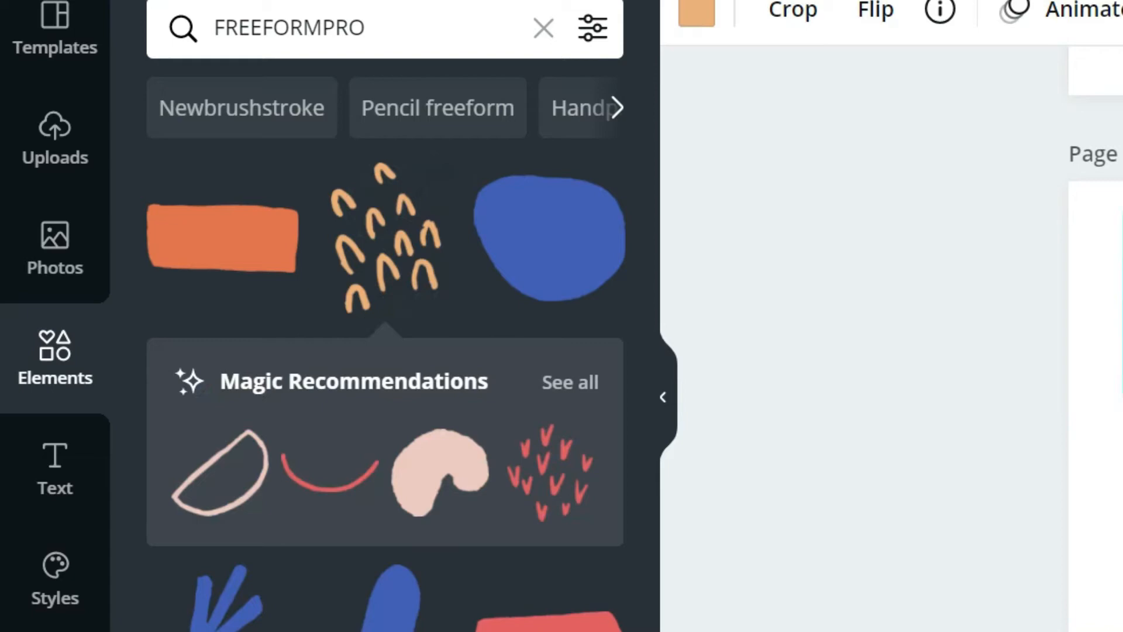
click(582, 240)
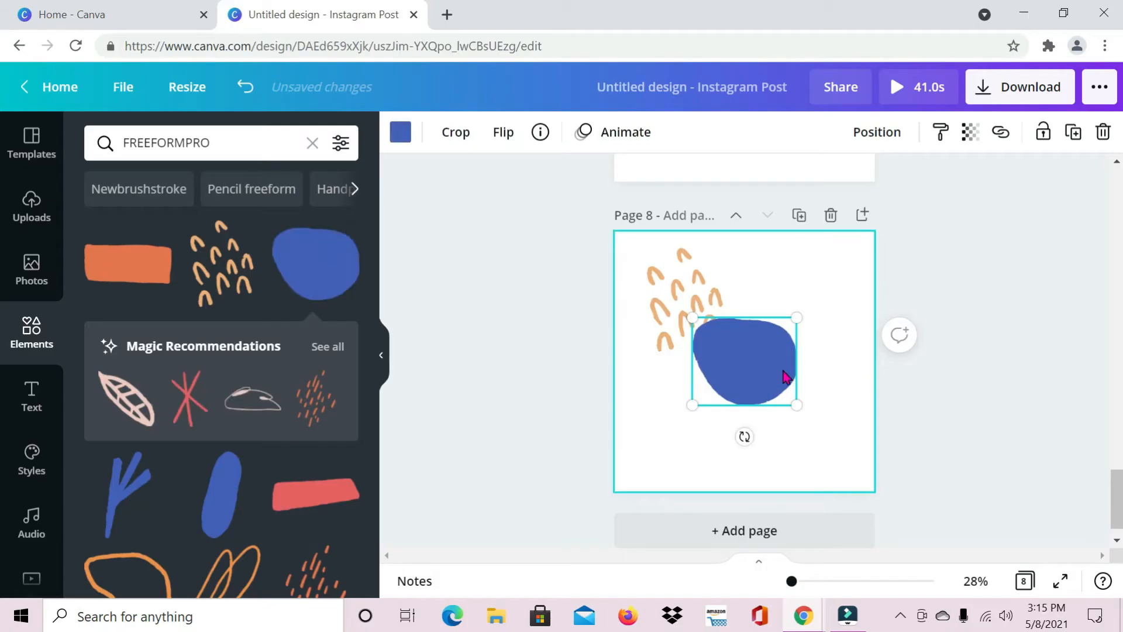
drag(787, 377, 850, 410)
Add the orange looped leaf outline at page 8's lower left and the orange Y-shaped outline at its upper right.
scroll(248, 386, down, 5)
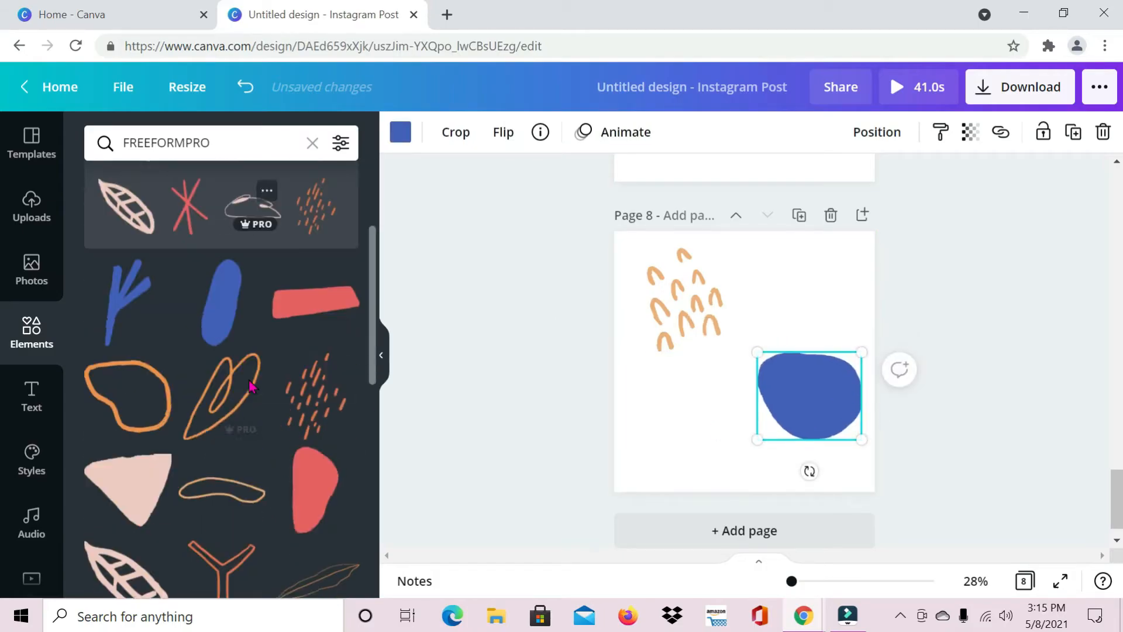
click(231, 313)
drag(716, 370, 667, 427)
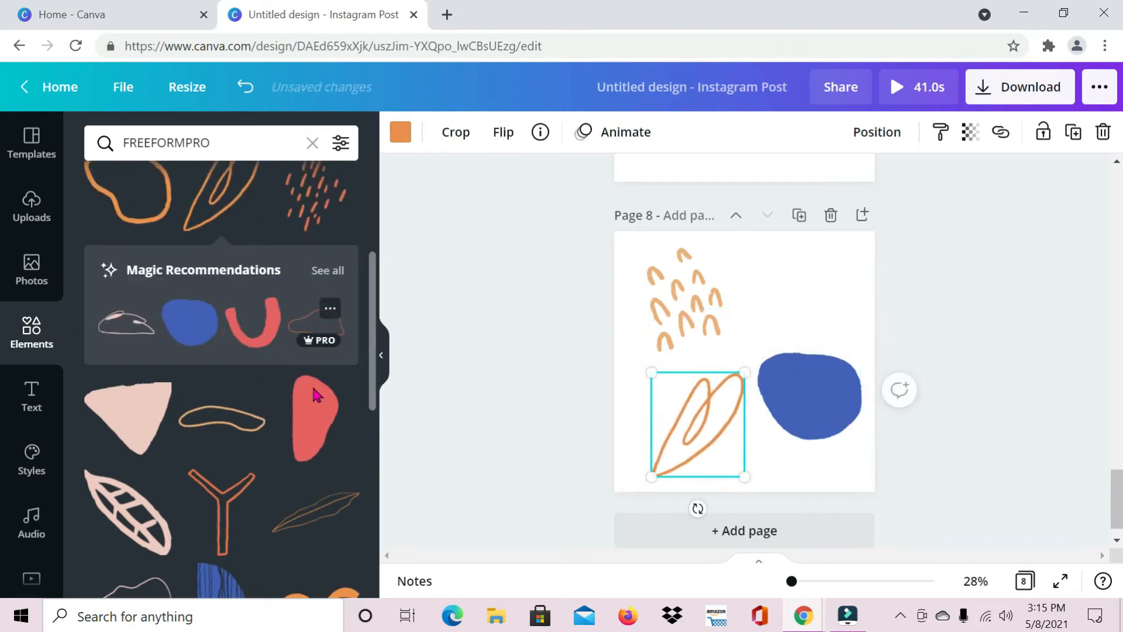
click(231, 504)
drag(742, 377, 798, 304)
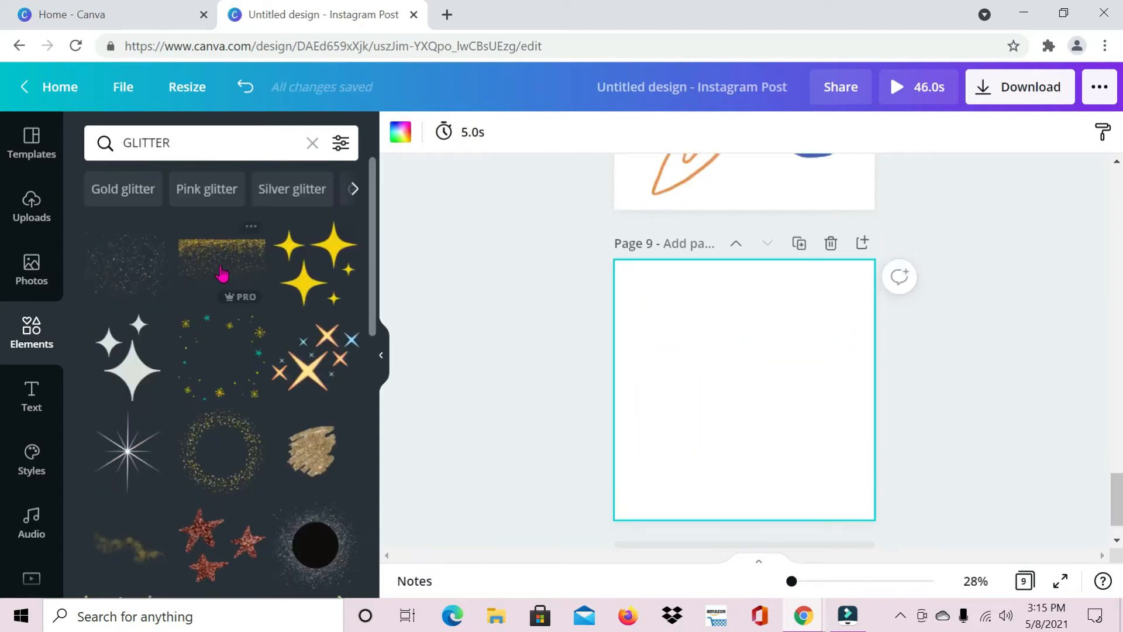
Add the fine speckled glitter graphic and move it to page 9's upper-left area.
click(128, 263)
drag(760, 387, 700, 296)
Try pink, black, gold and beige backgrounds on page 9 and settle on dark green from the minimalist concept 1 palette.
click(816, 350)
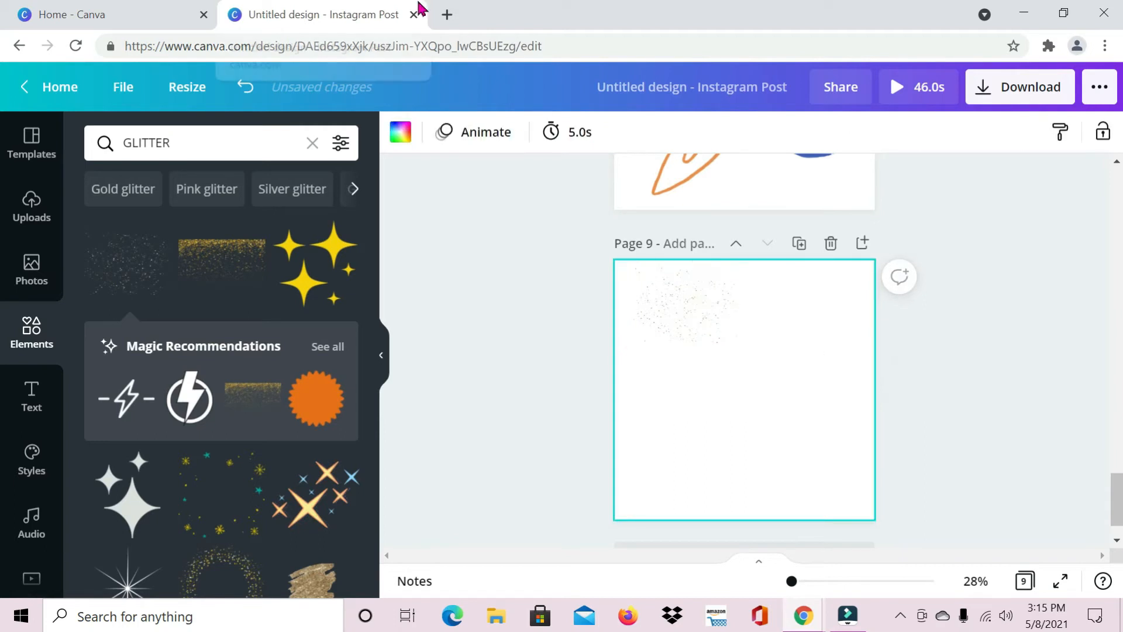
click(400, 132)
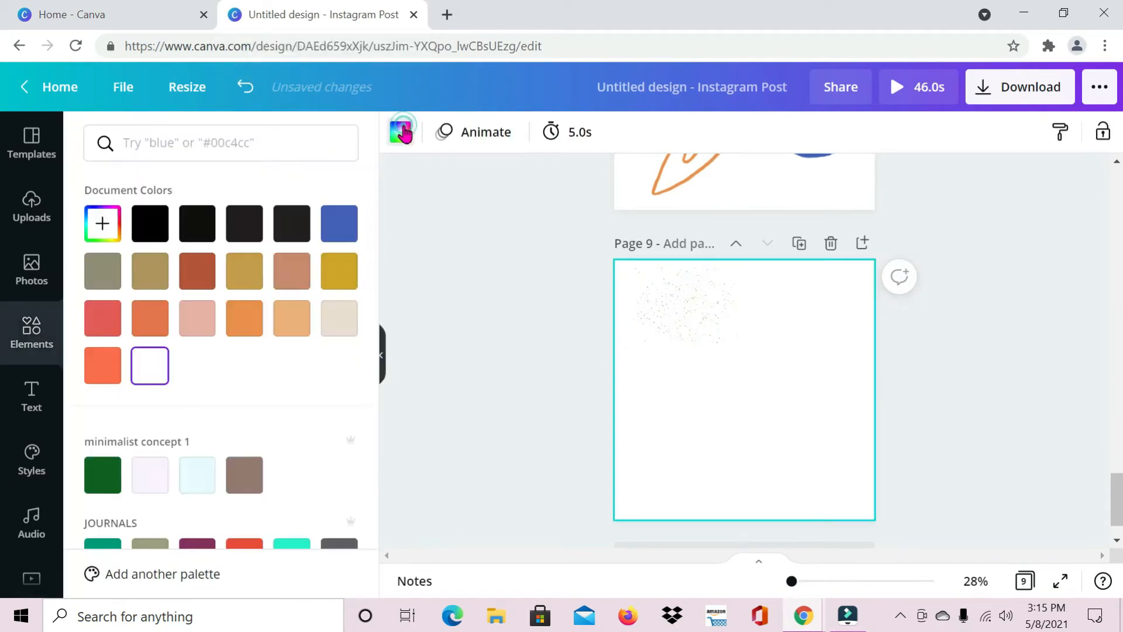
click(196, 320)
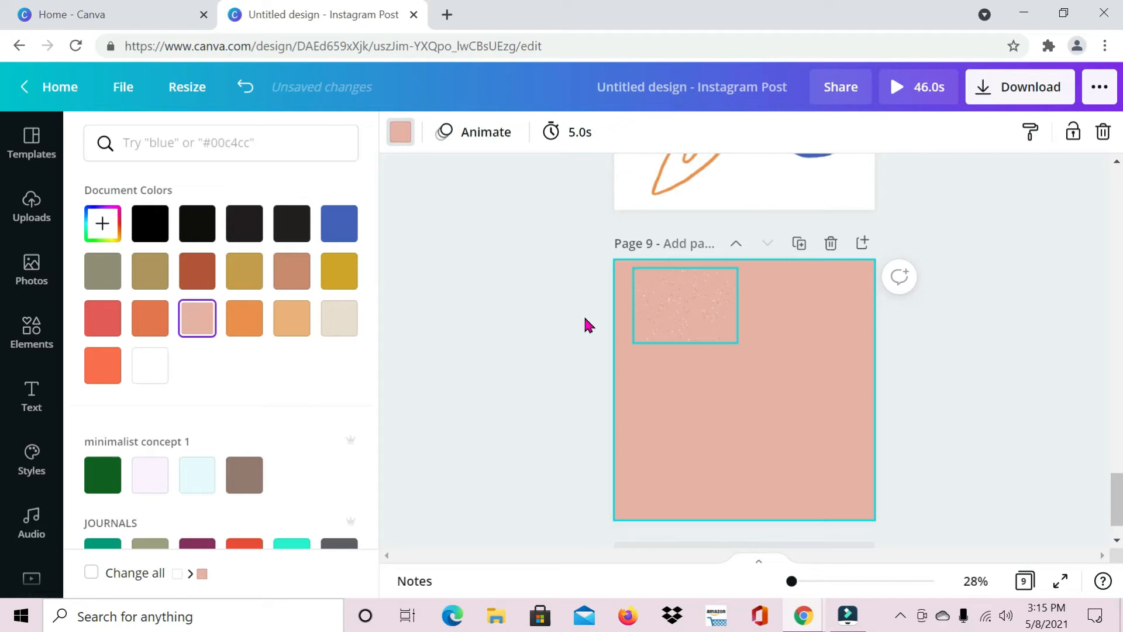
click(299, 232)
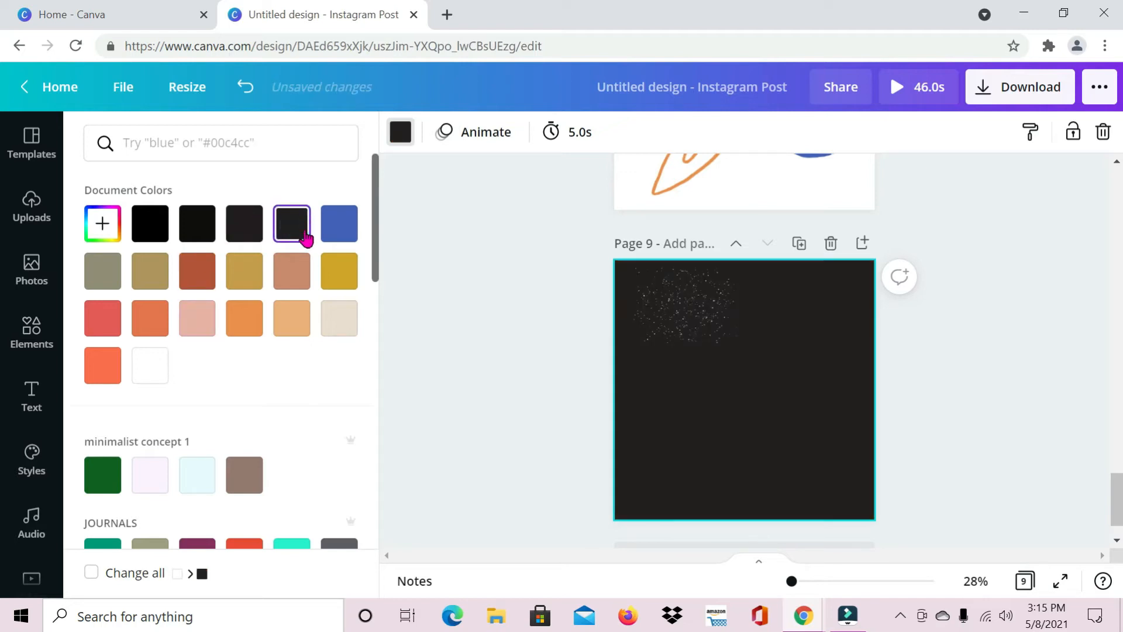
click(338, 289)
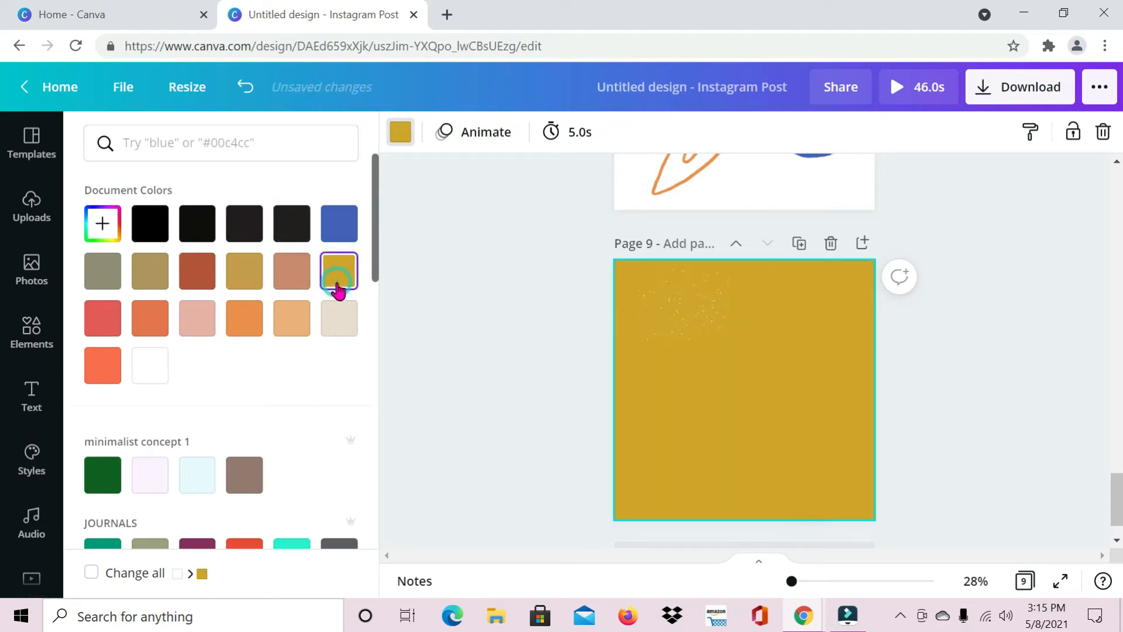
click(337, 322)
click(102, 475)
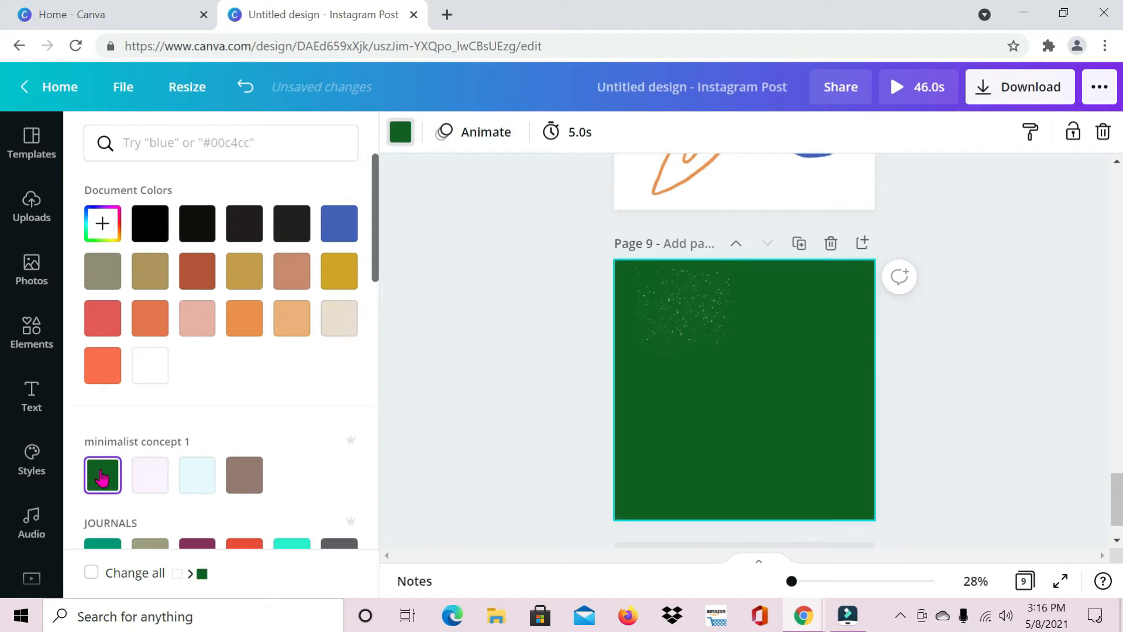
Adjust the speckled glitter's position and add the gold glitter strip at page 9's middle right and the gold star at its lower left.
drag(716, 332, 710, 341)
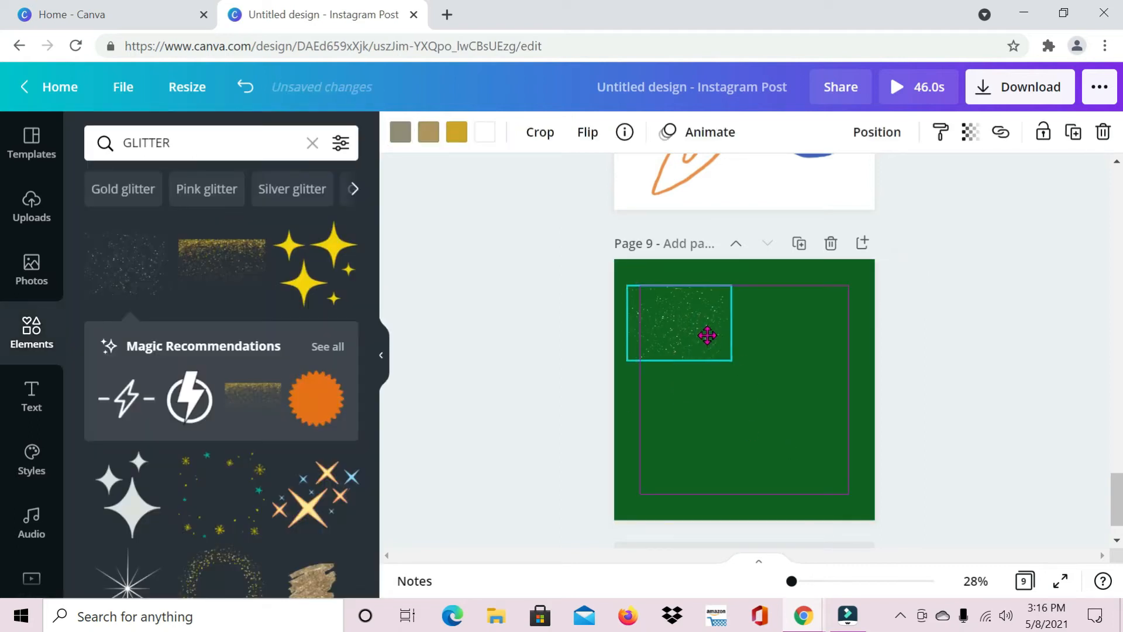
click(249, 274)
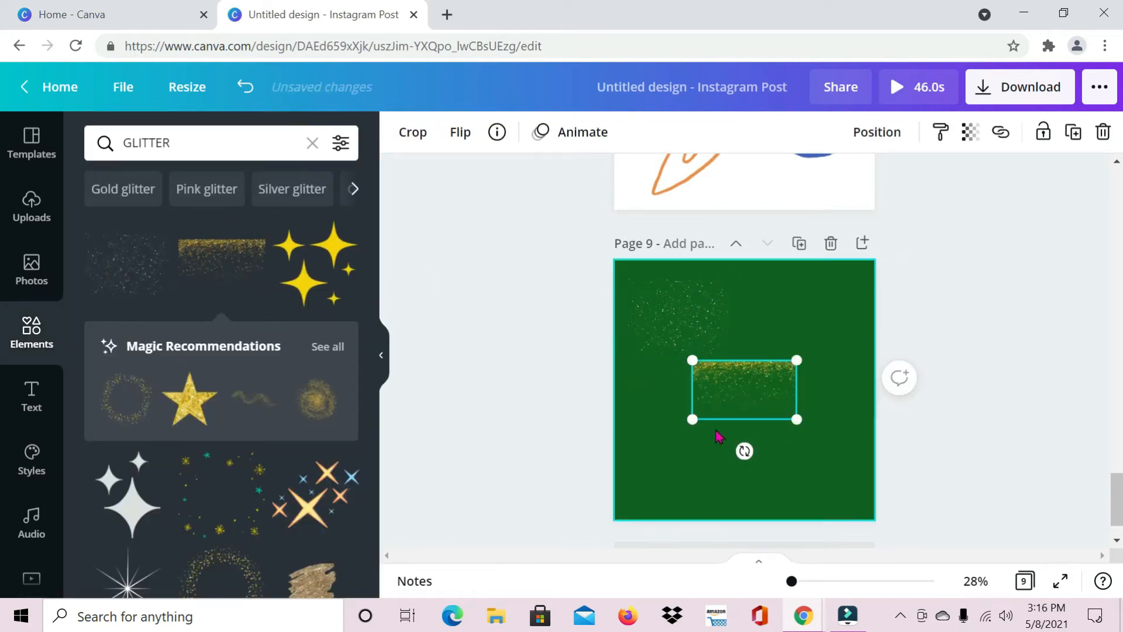
drag(789, 410, 745, 405)
click(187, 403)
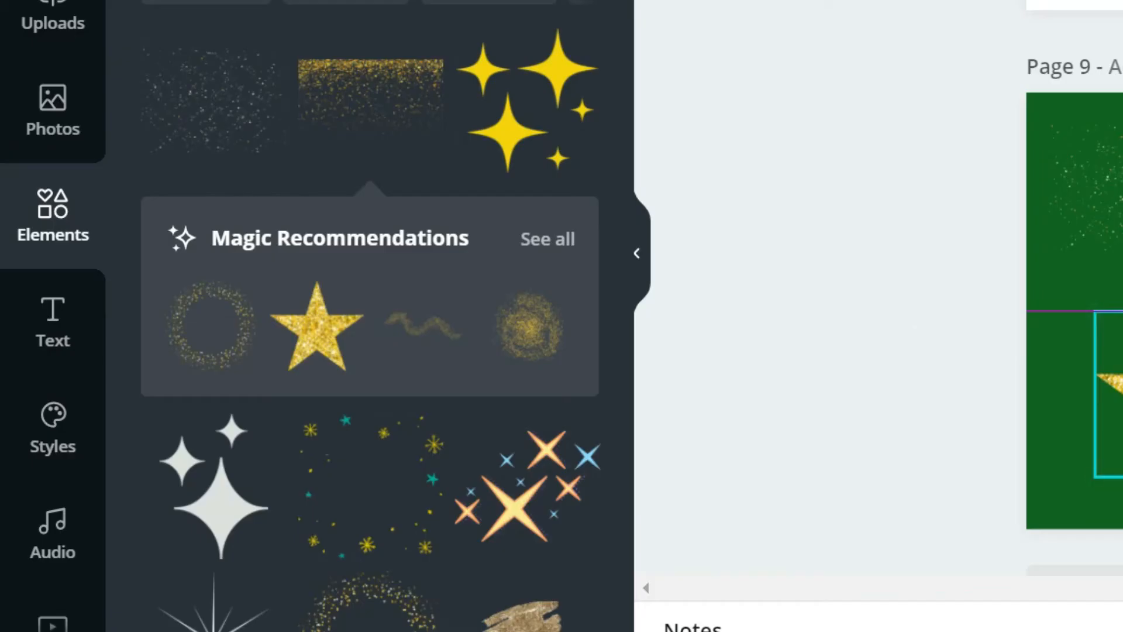
From the full glitter recommendations, add the gold heart at page 9's lower right and the gold gift box to the same page.
click(559, 248)
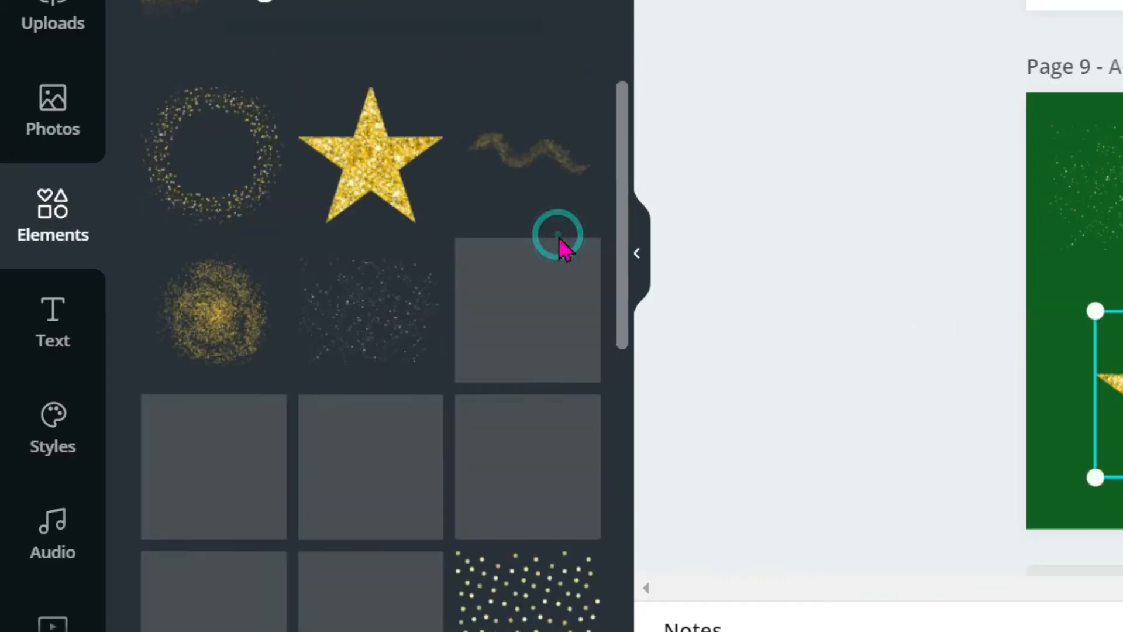
scroll(301, 314, down, 6)
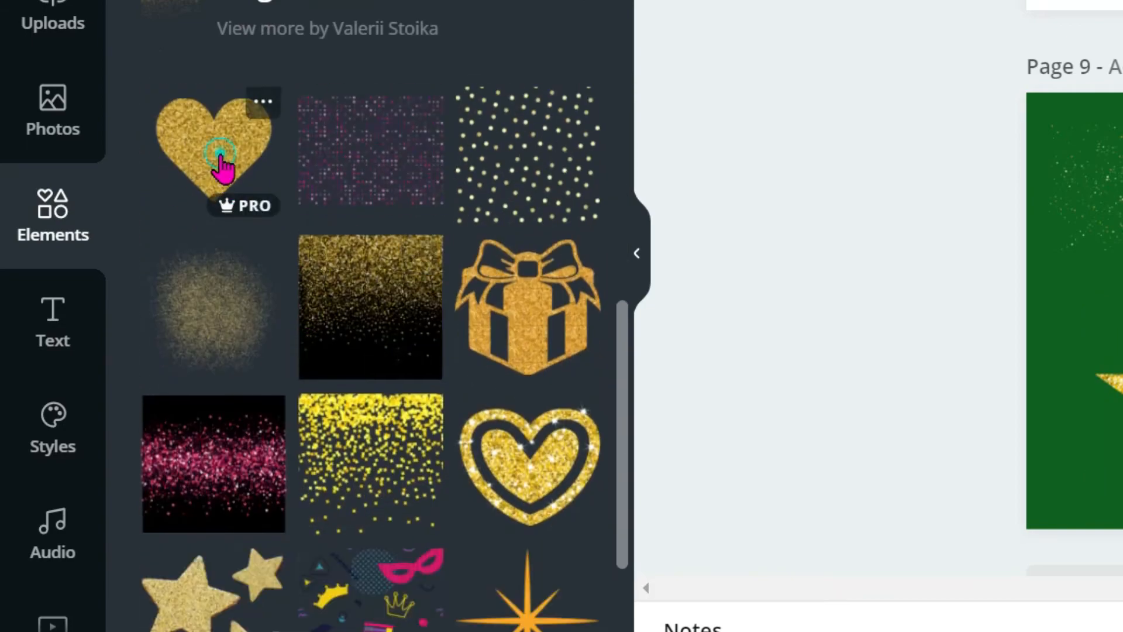
click(221, 170)
drag(787, 384, 866, 445)
click(817, 291)
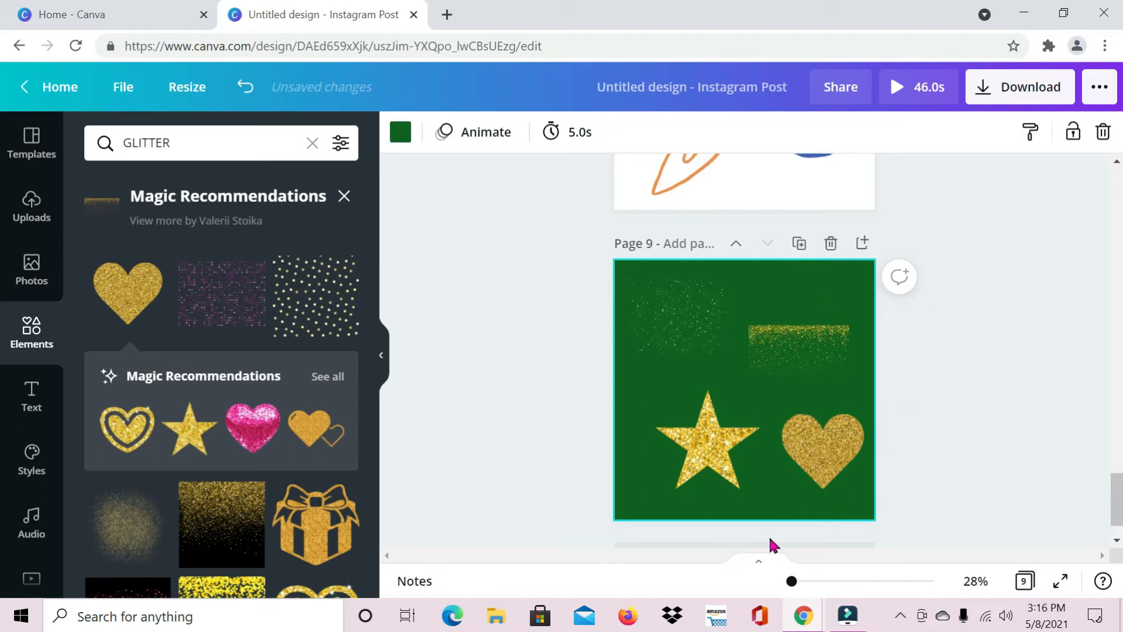
click(316, 524)
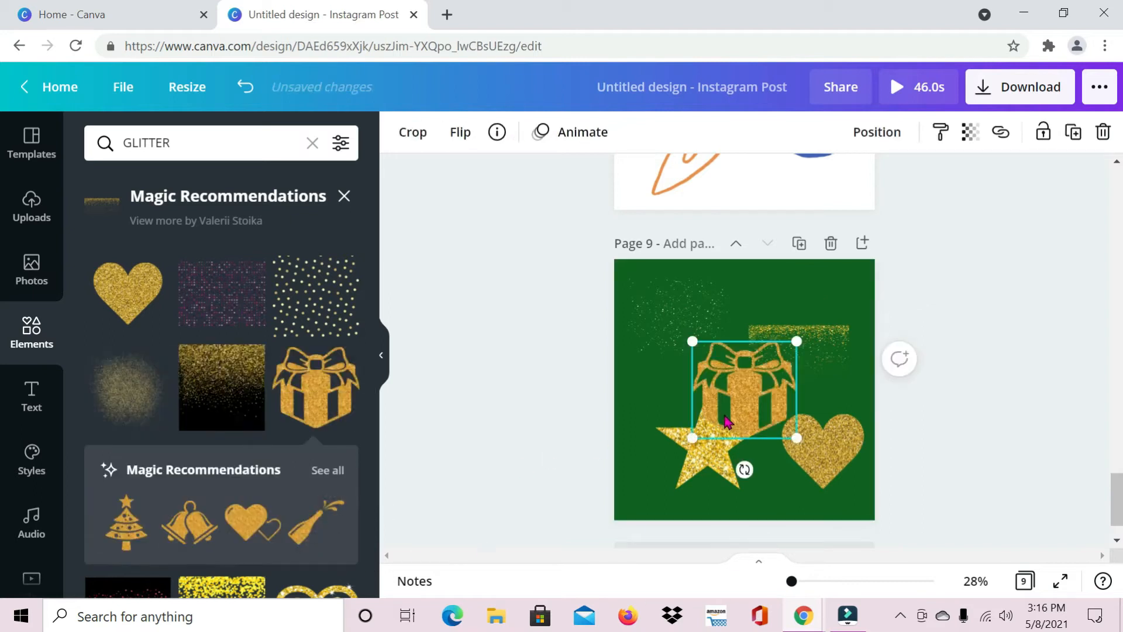
drag(738, 405, 728, 383)
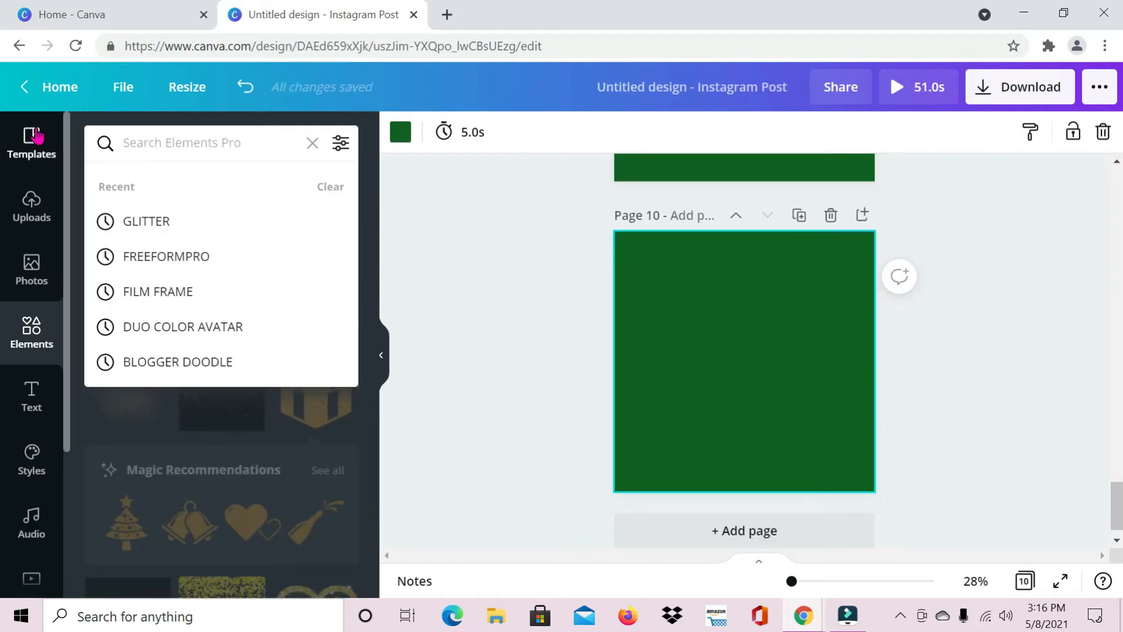
Search the elements for GRADIENT.
text(GRA)
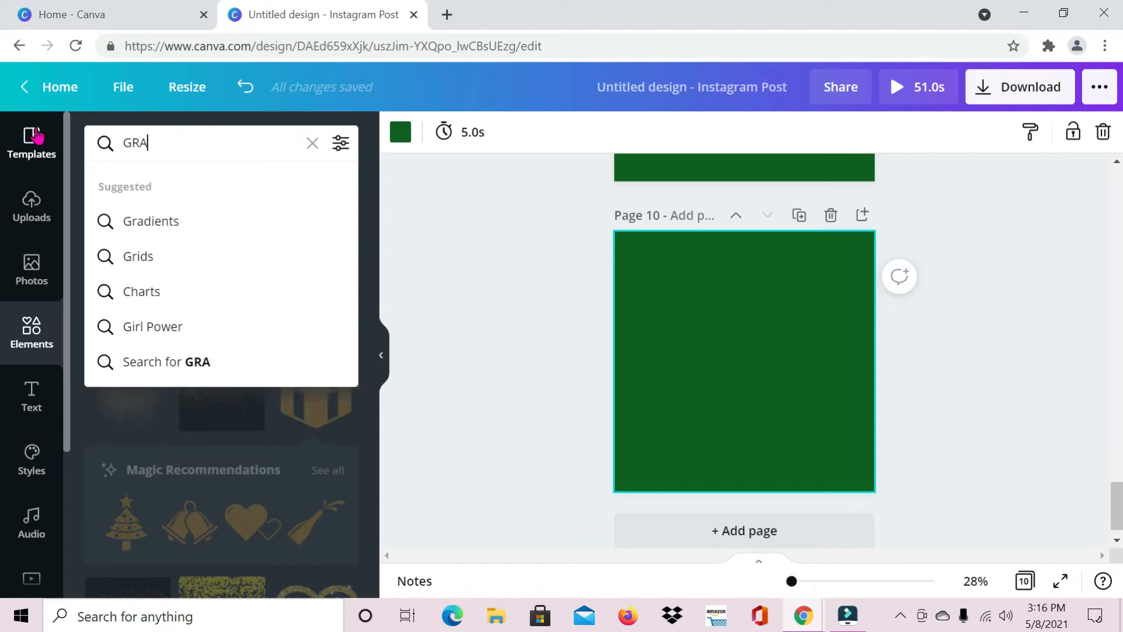
text(DIE)
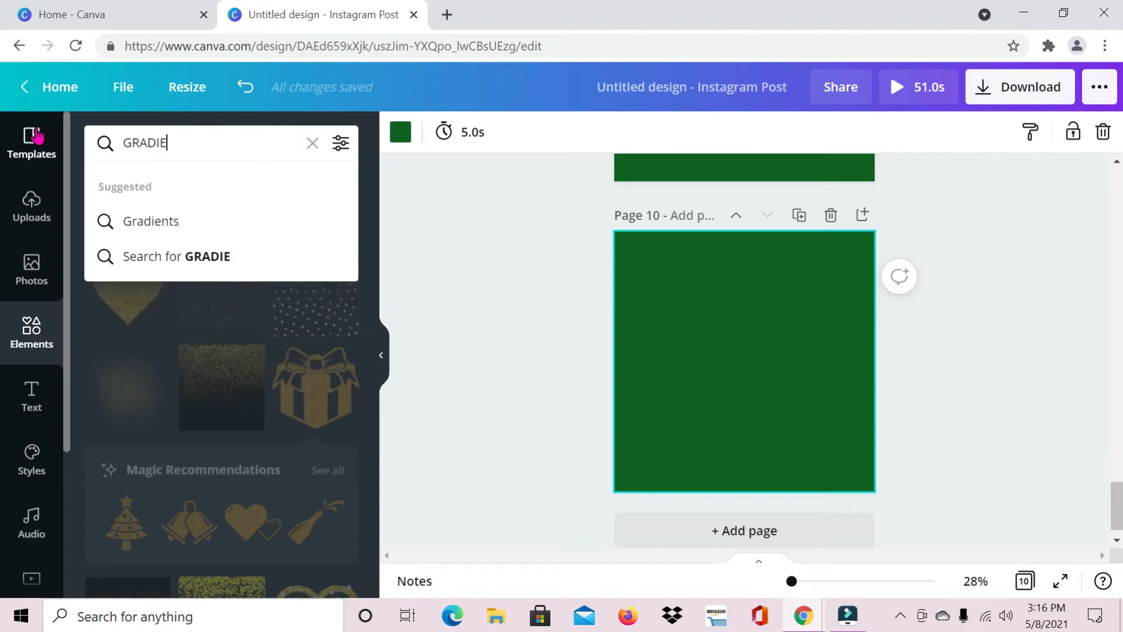
text(NT)
key(Return)
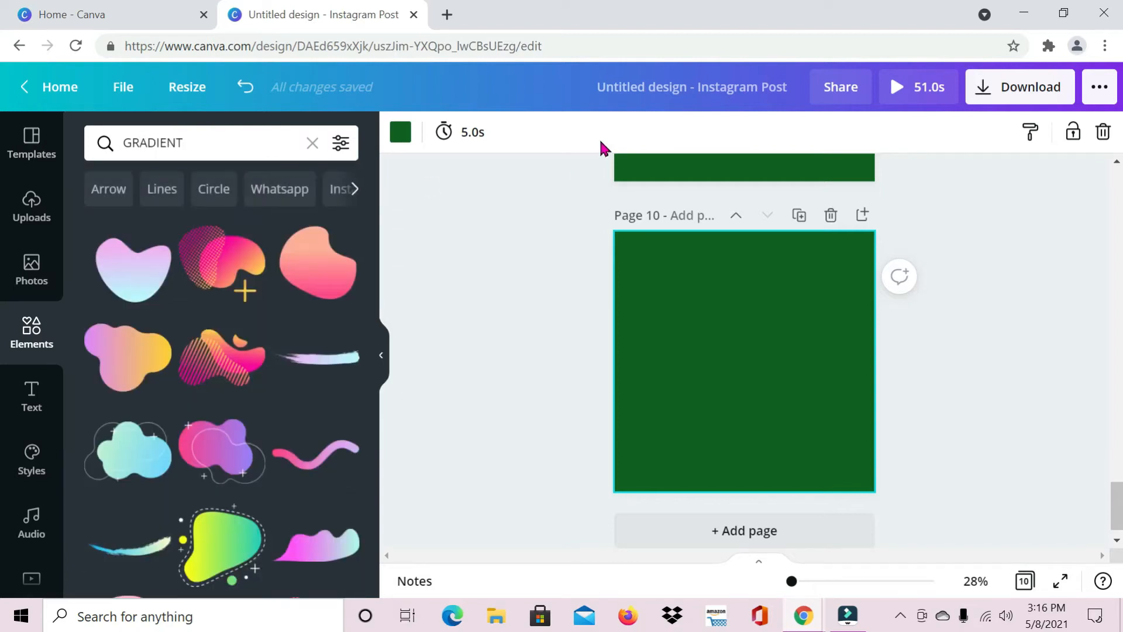
Set page 10's background to the light orange document color.
click(410, 139)
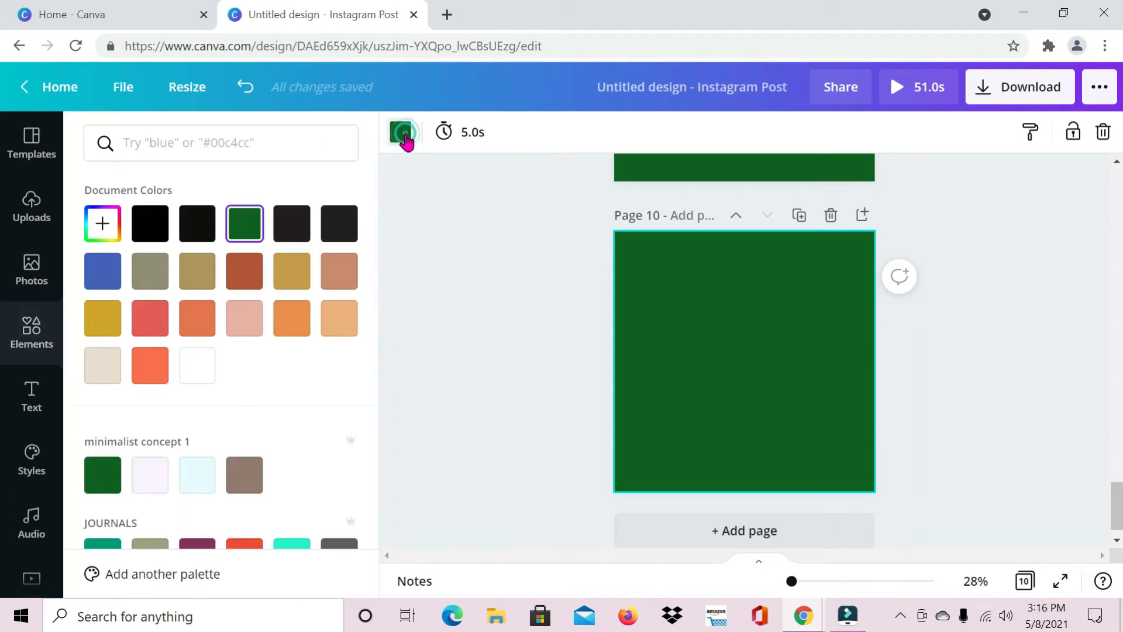
click(342, 324)
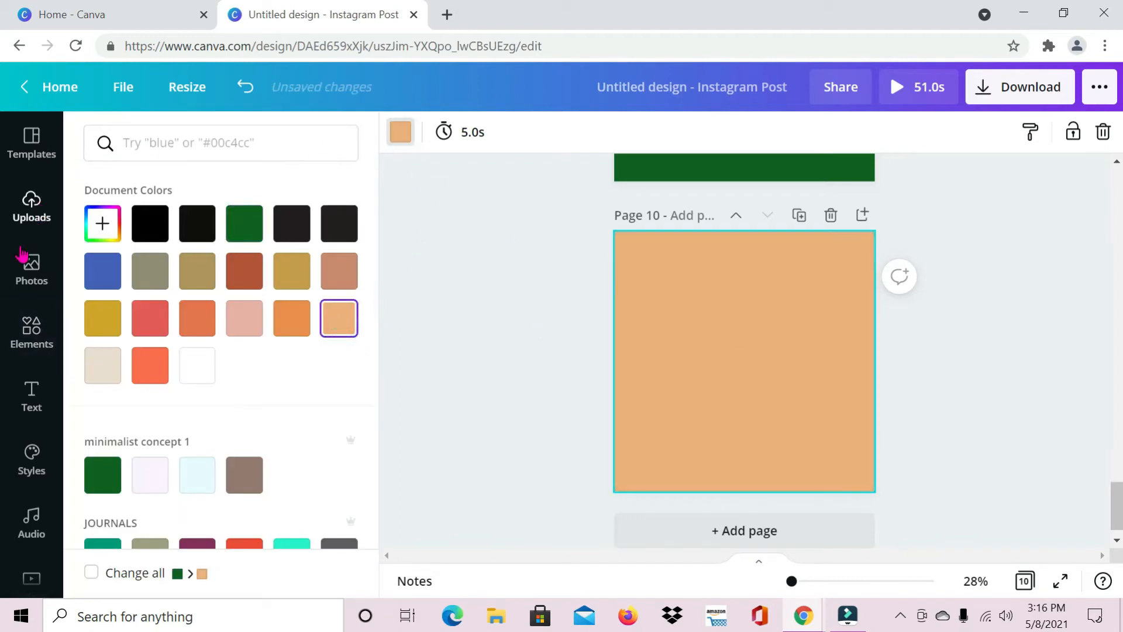
Search the elements for GRADIENT and place the heart-like pink-and-blue gradient blob in page 10's upper left corner.
click(29, 345)
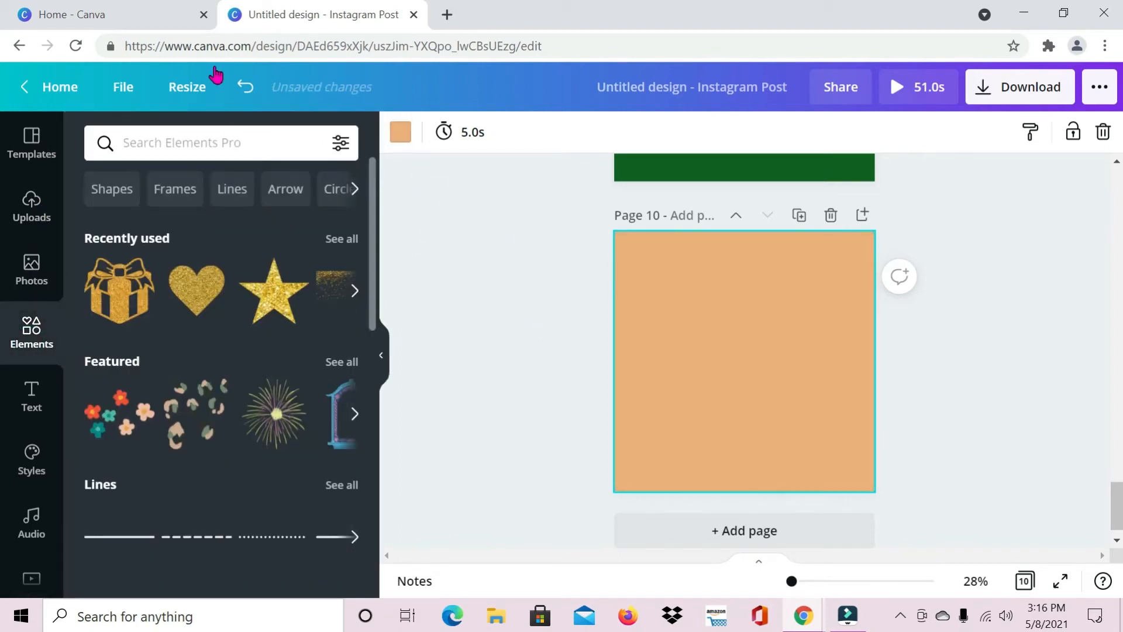
click(207, 149)
text(GRADIENT)
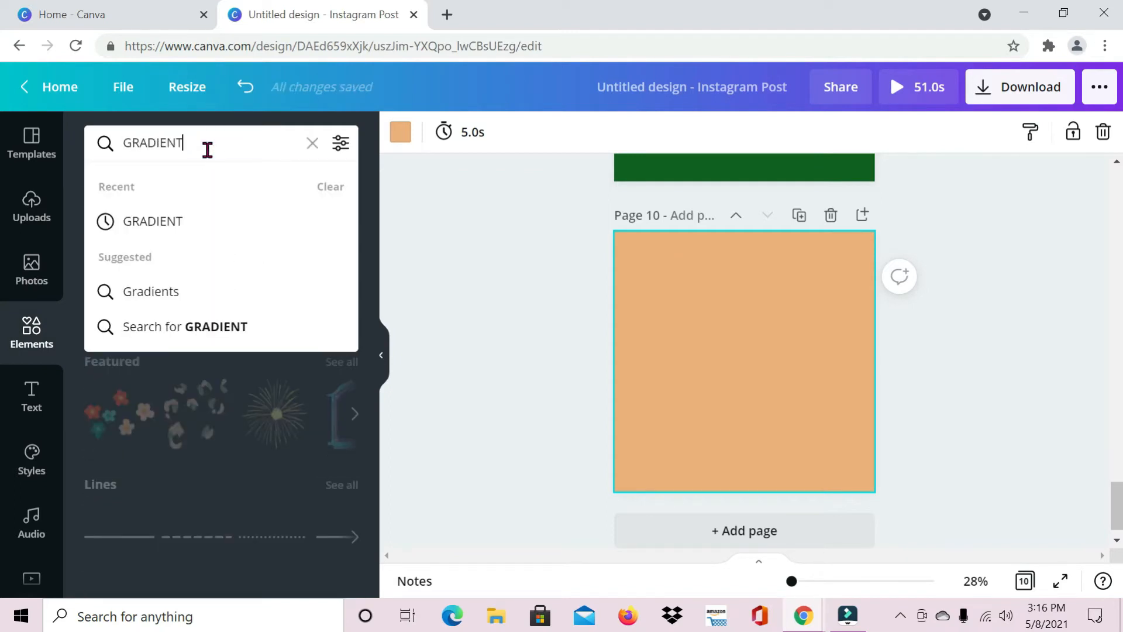
key(Return)
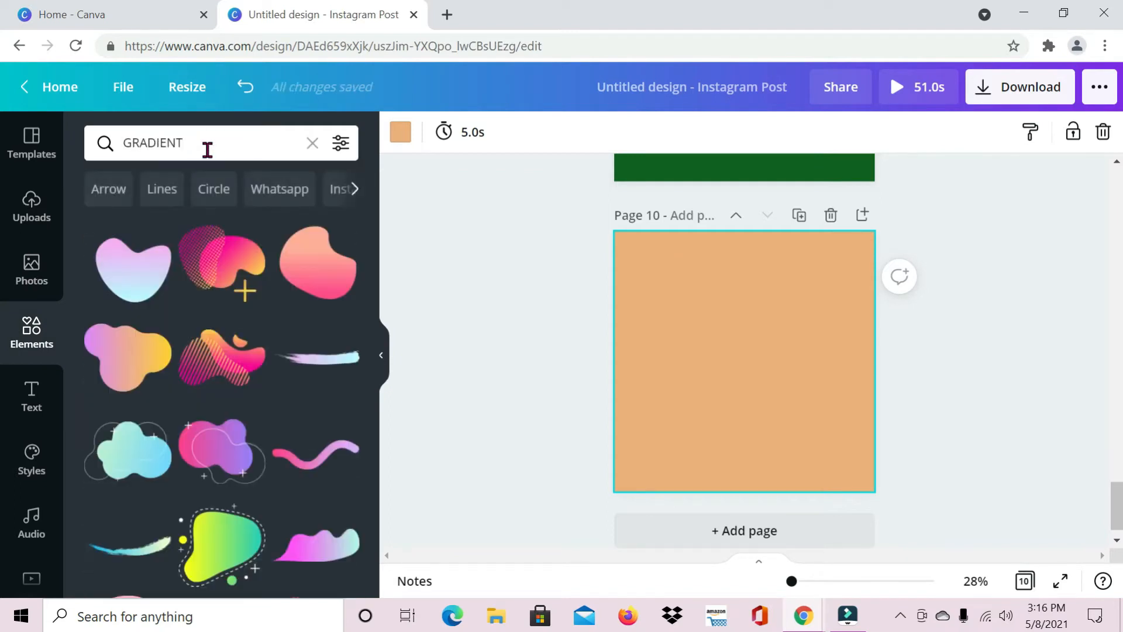
click(146, 290)
drag(753, 356, 676, 264)
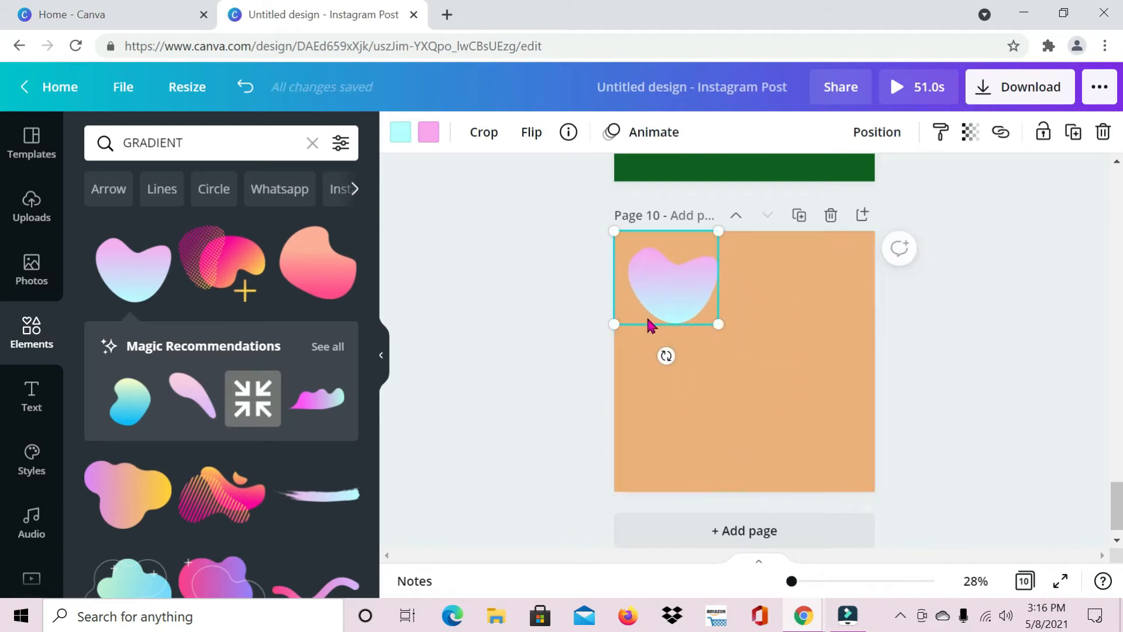
Recolor the heart-like blob's gradient with document colors, replacing pink with orange and light blue with near-black.
click(429, 132)
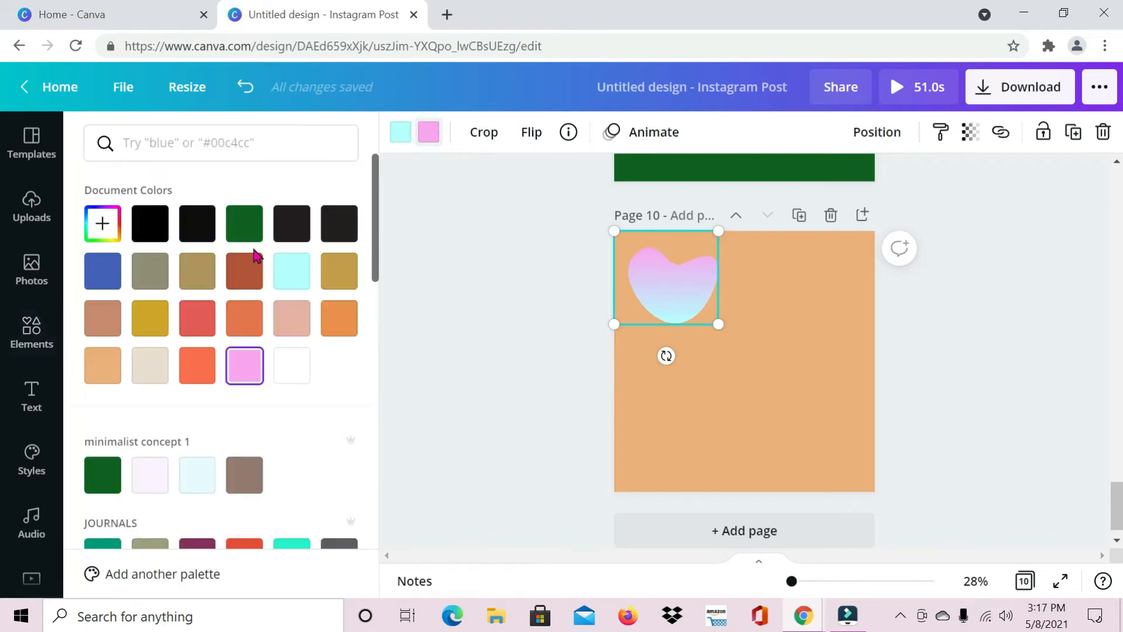
click(241, 321)
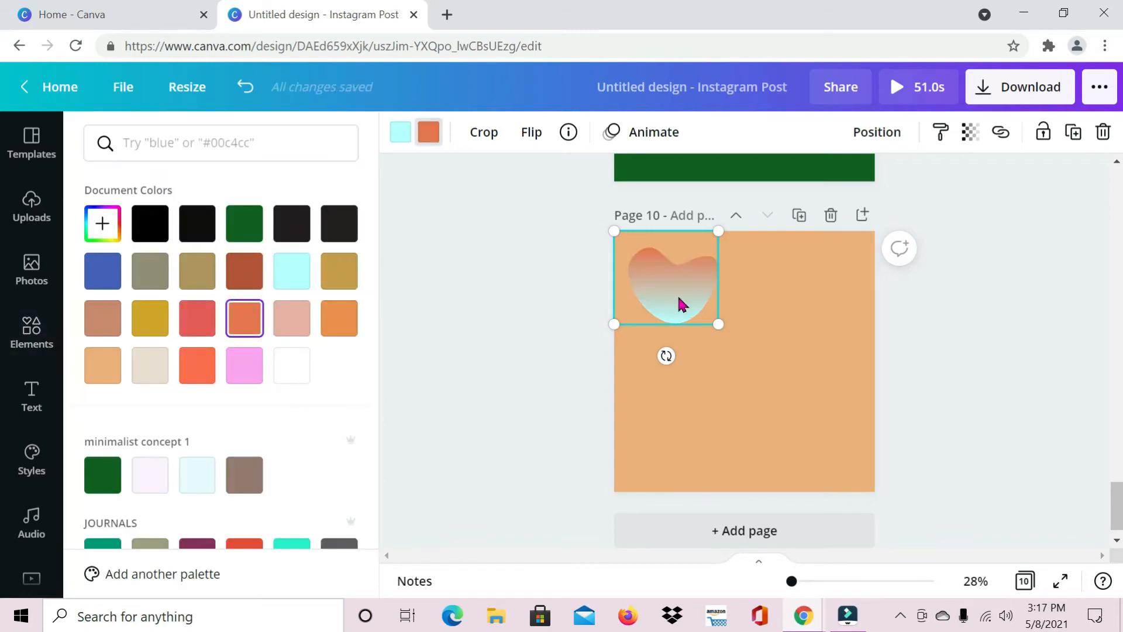
click(402, 133)
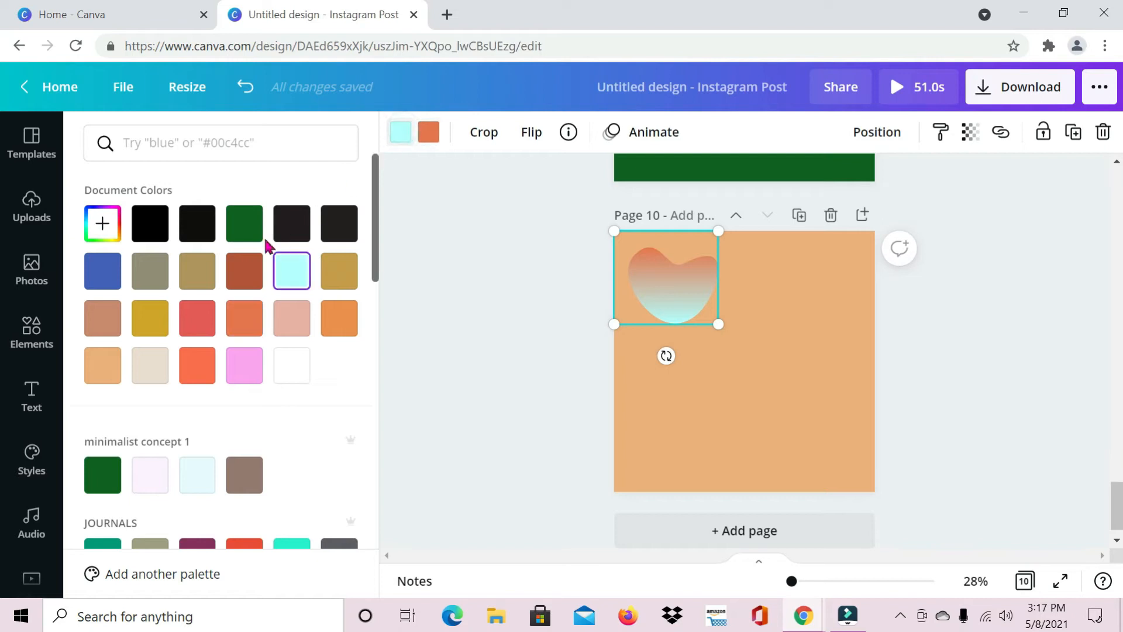
click(249, 378)
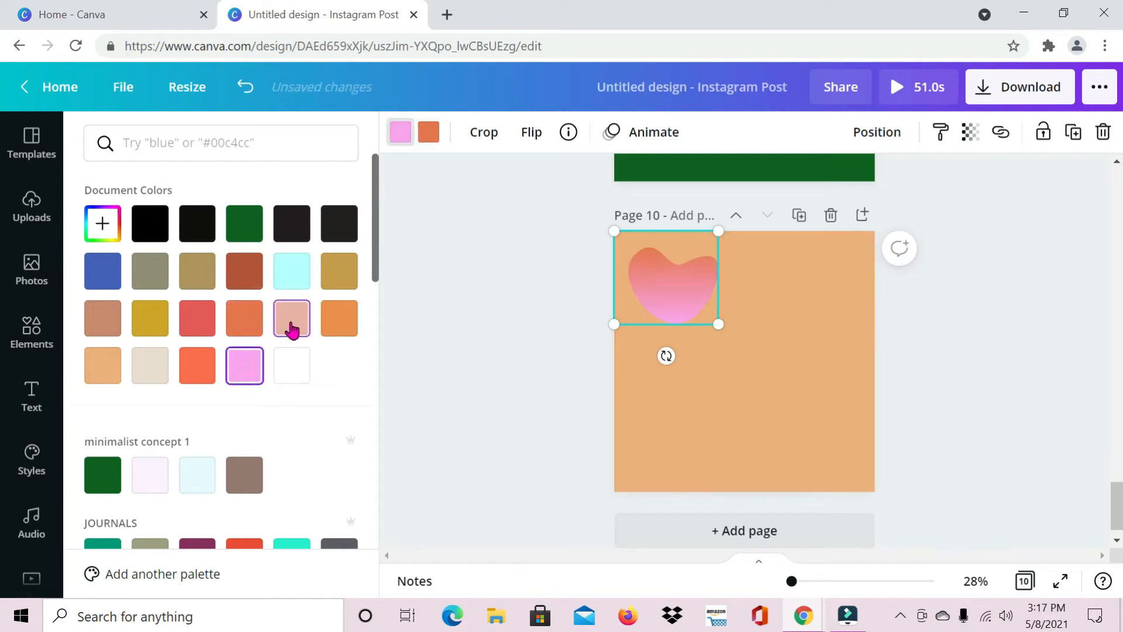
click(307, 277)
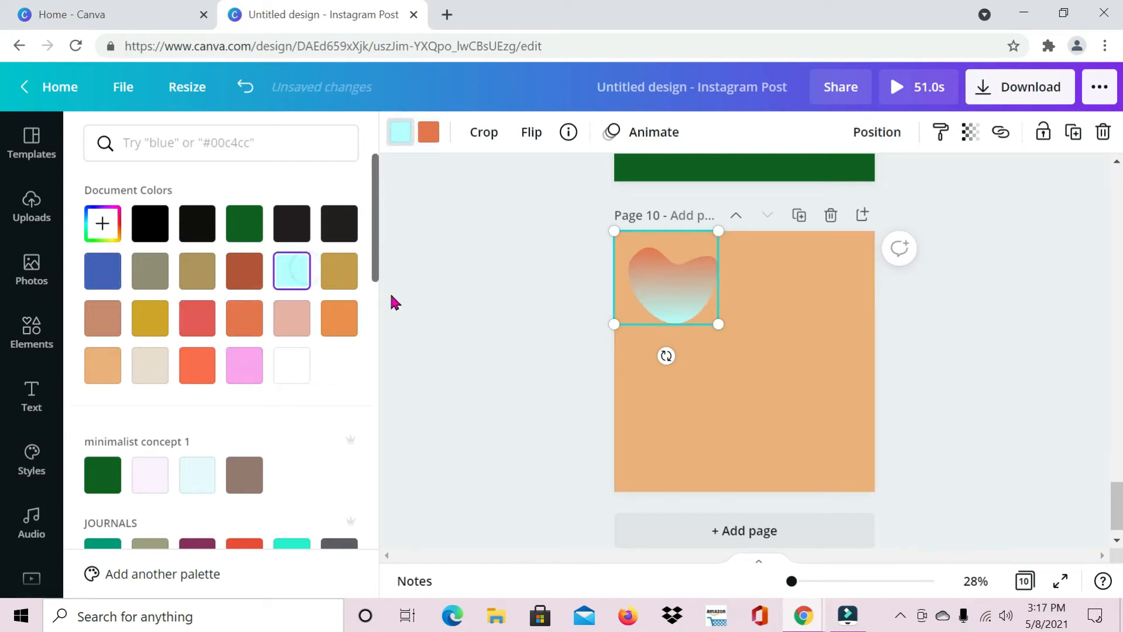
click(239, 230)
click(295, 224)
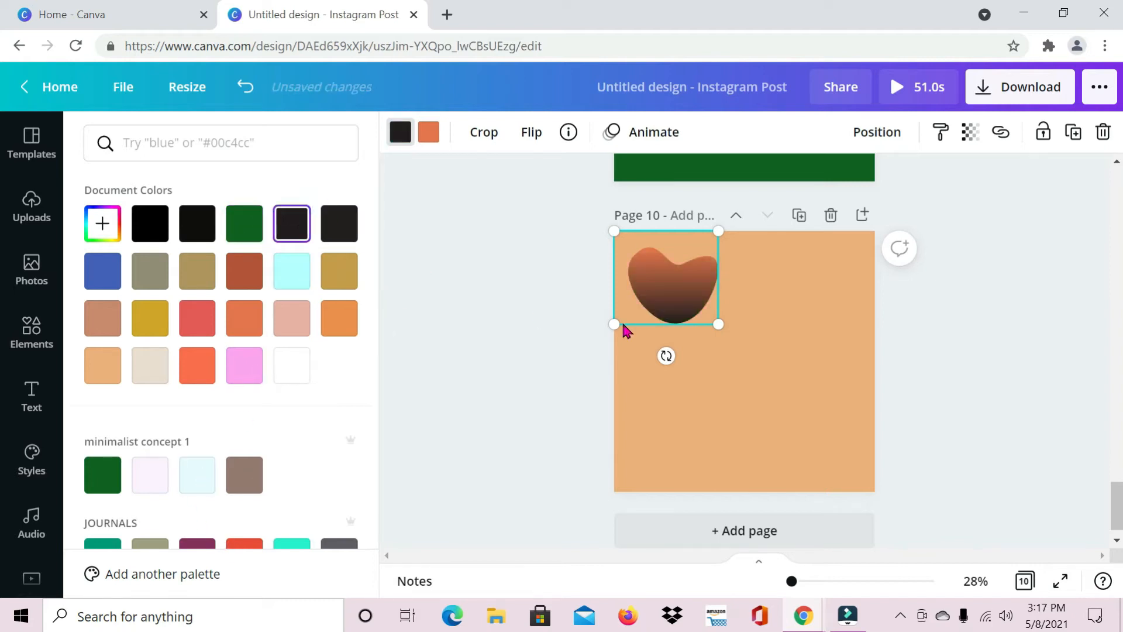
Add the curved pink-lavender gradient shape at page 10's upper right and the outlined yellow-purple blob near its lower middle.
click(32, 332)
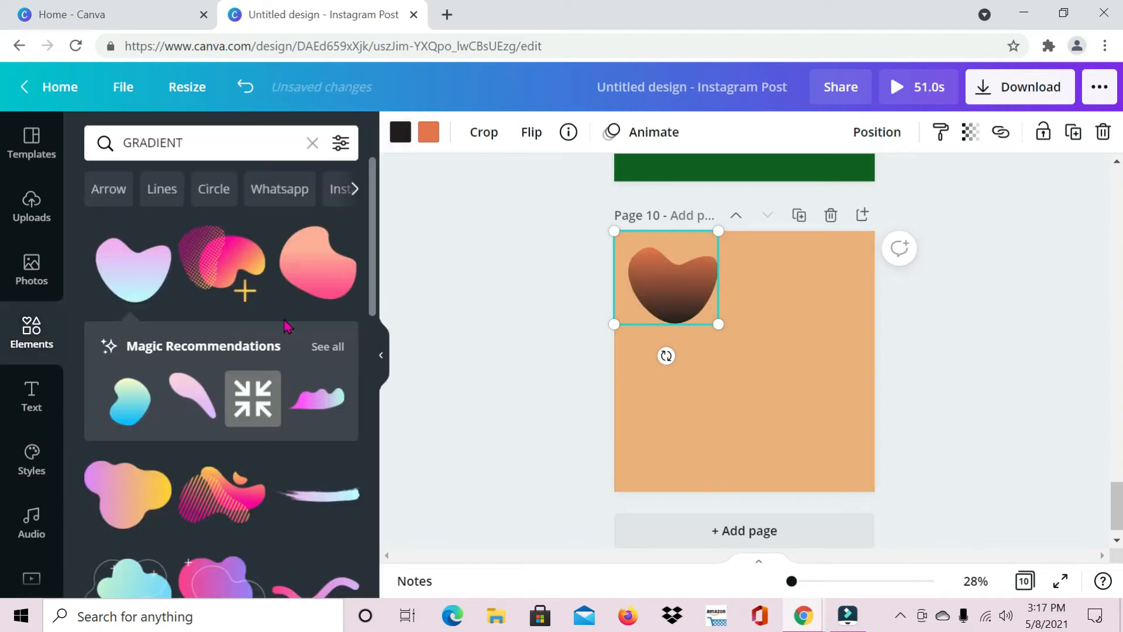
click(202, 410)
drag(777, 372, 847, 336)
scroll(199, 515, down, 5)
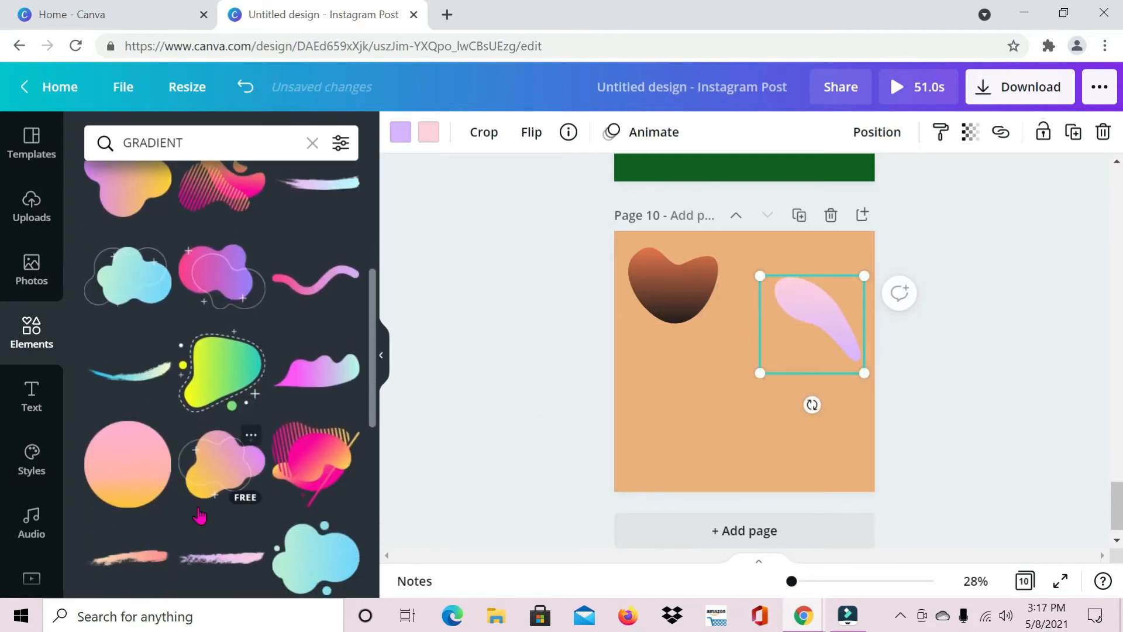
click(214, 336)
drag(777, 359, 762, 403)
click(466, 369)
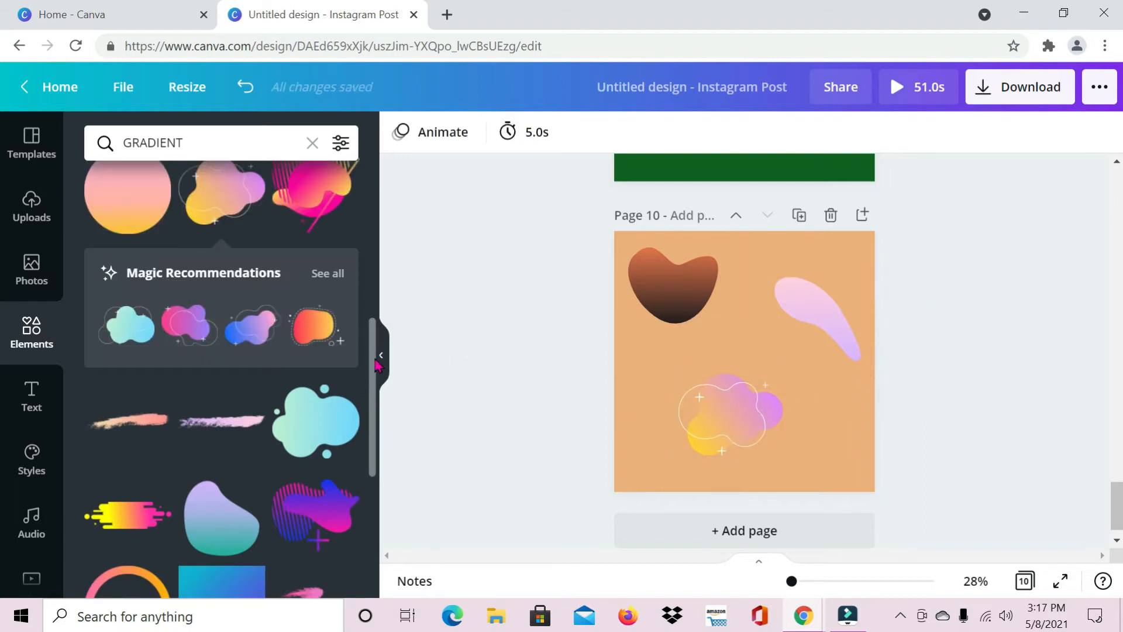
Add page 11 to the design and search the elements for ME TIME.
click(381, 362)
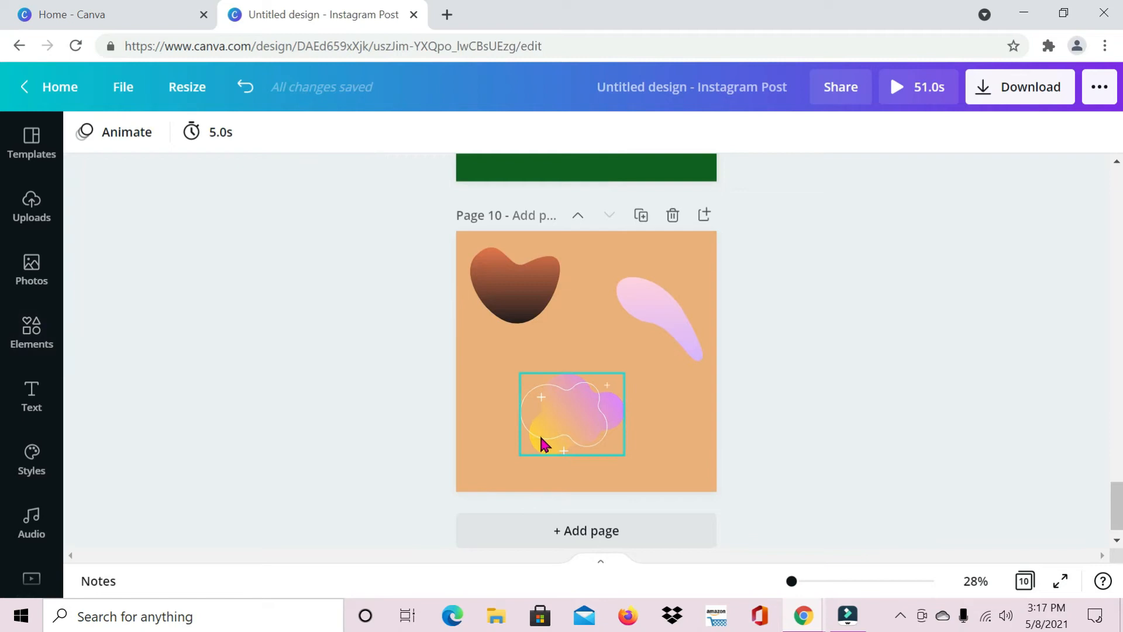
scroll(543, 443, up, 8)
scroll(543, 443, up, 5)
scroll(543, 443, down, 12)
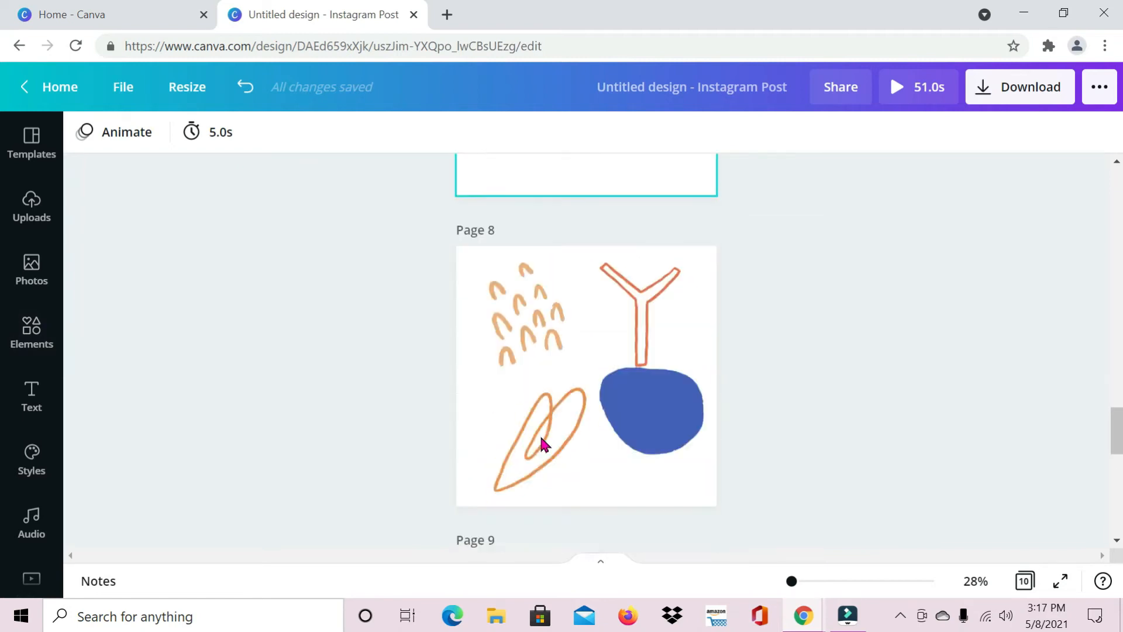
click(573, 503)
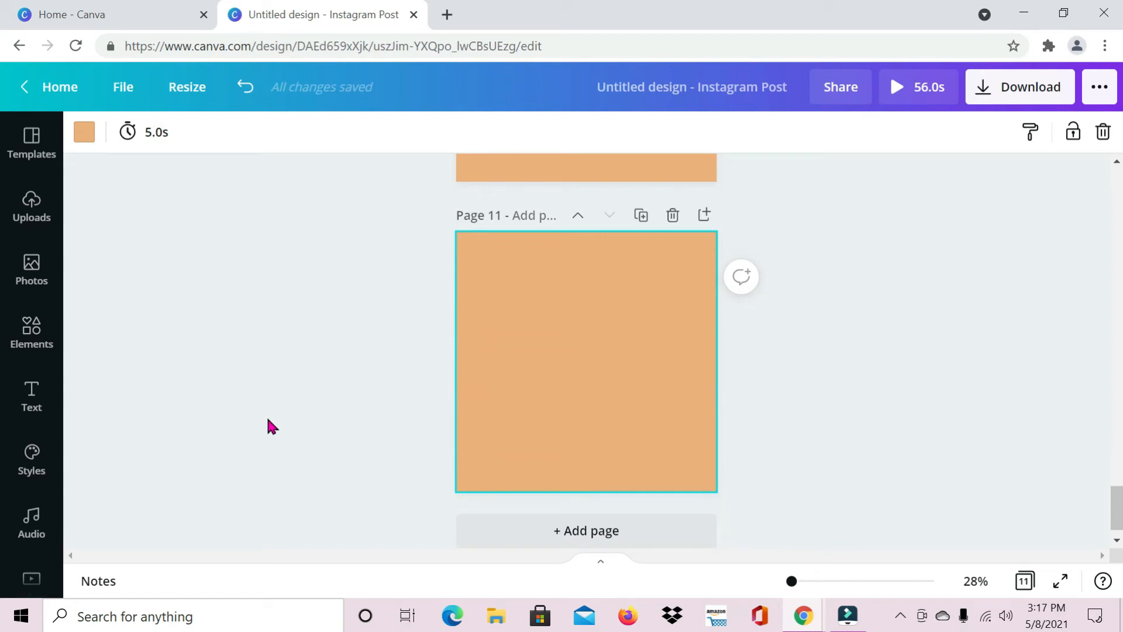
click(34, 345)
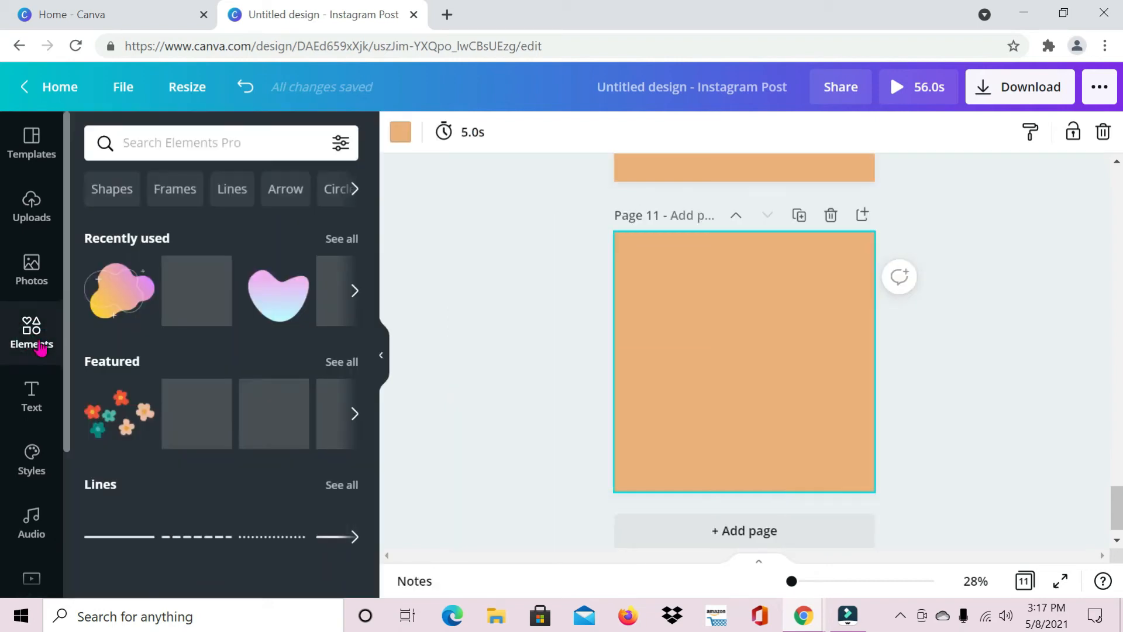
click(168, 144)
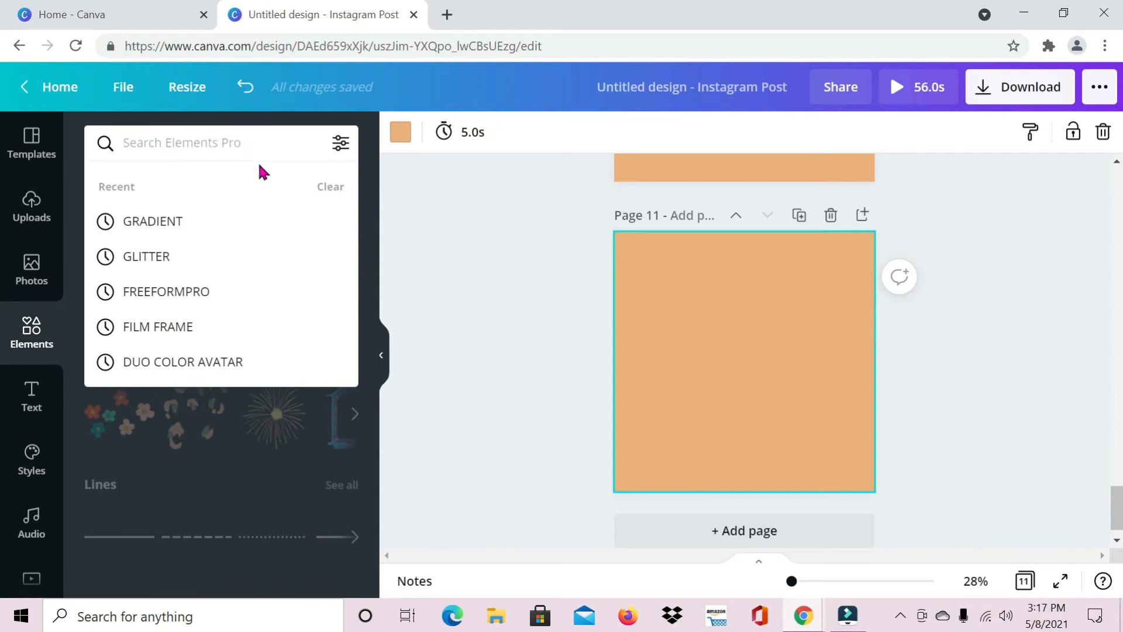
text(ME TIME)
key(Return)
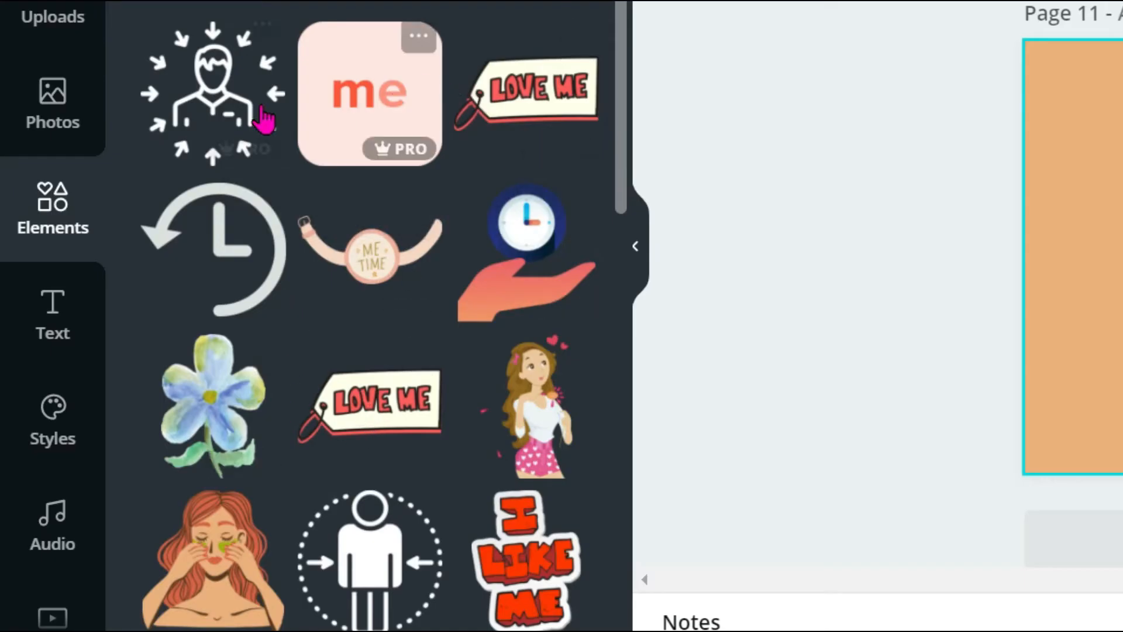
Place the LOVE ME tag graphic from the results in page 11's upper right corner.
scroll(170, 310, down, 2)
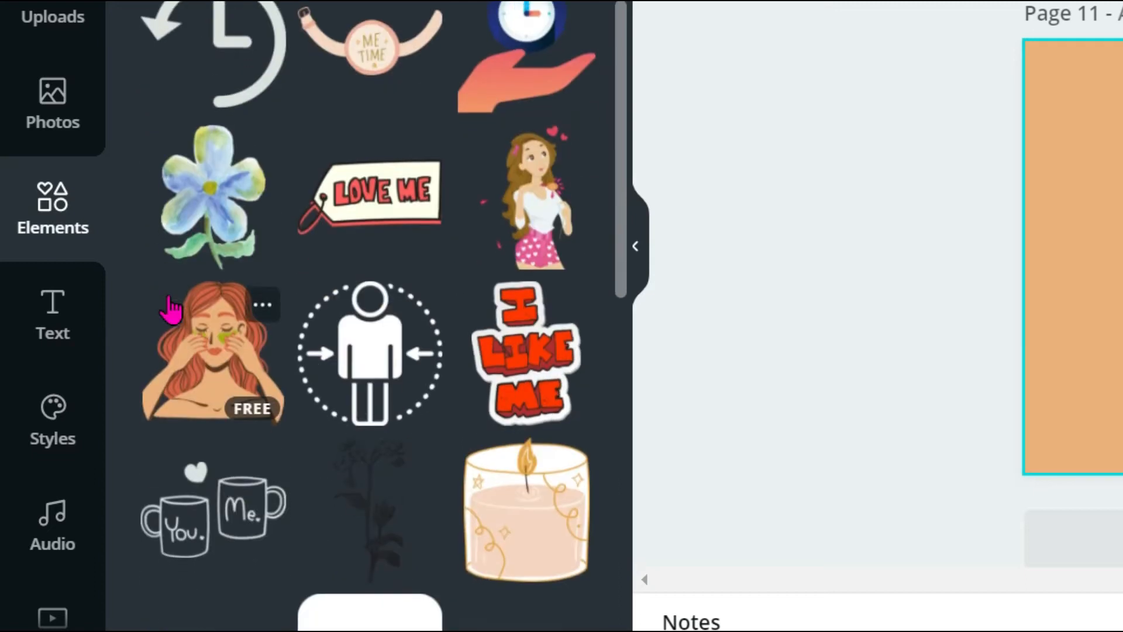
click(393, 178)
drag(743, 360, 796, 280)
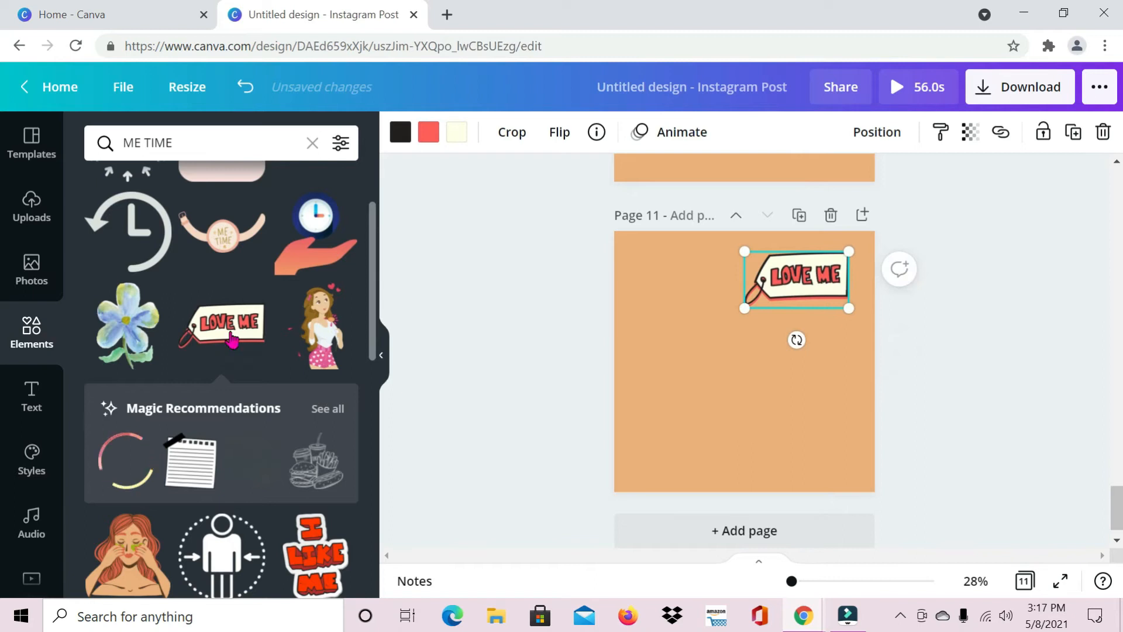
Add the red I LIKE ME sticker from the results and position it at page 11's lower left.
scroll(247, 551, down, 1)
scroll(247, 551, down, 2)
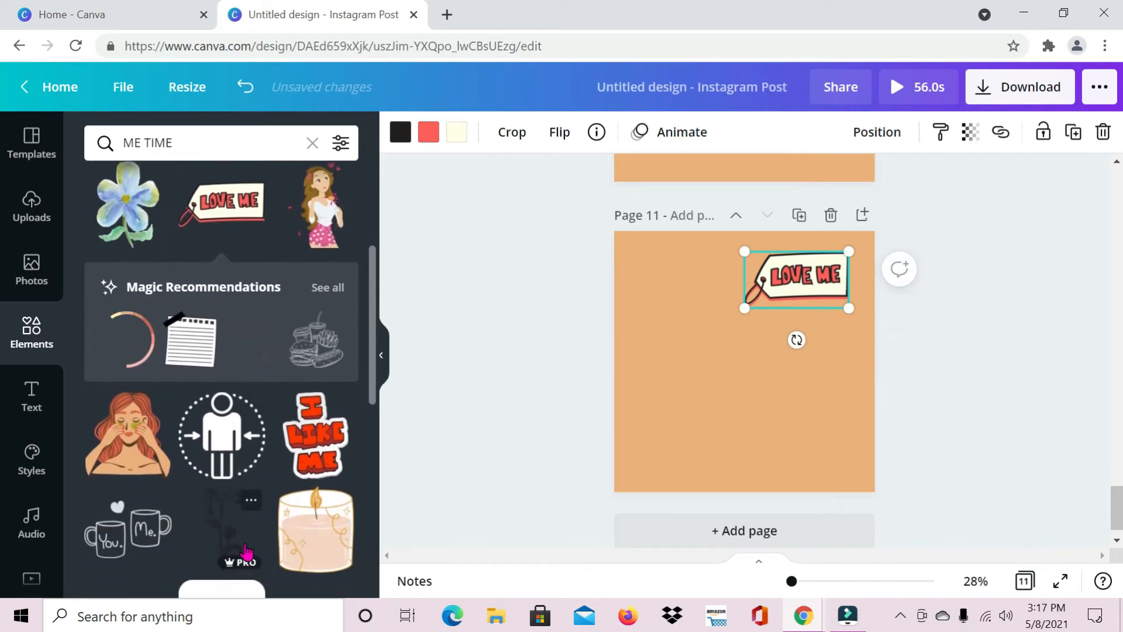
click(316, 433)
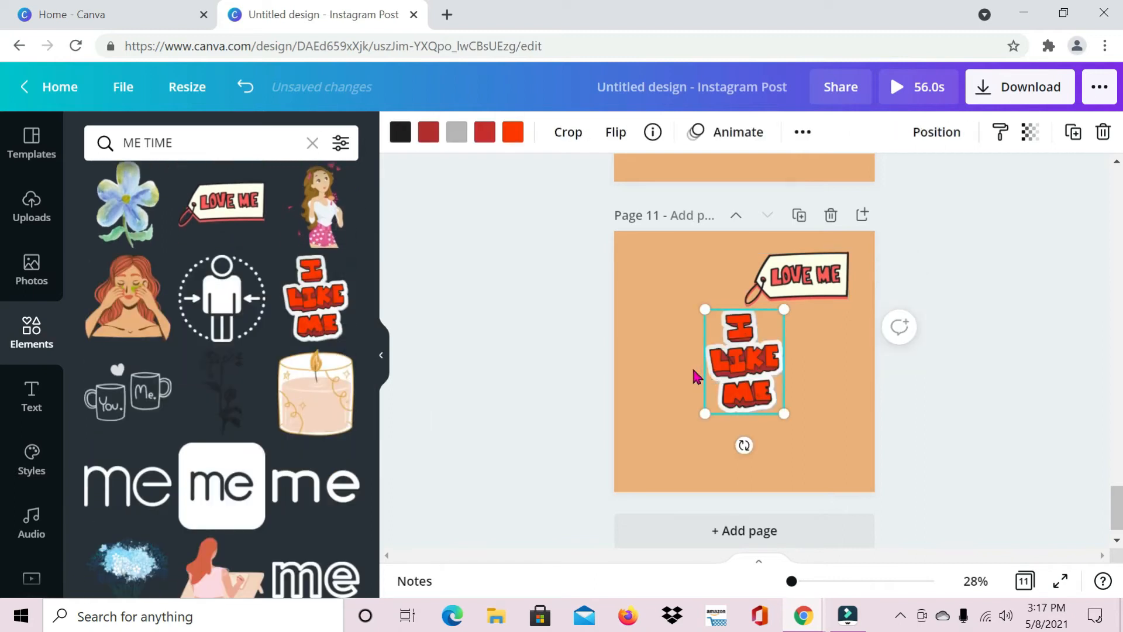
drag(774, 385, 735, 357)
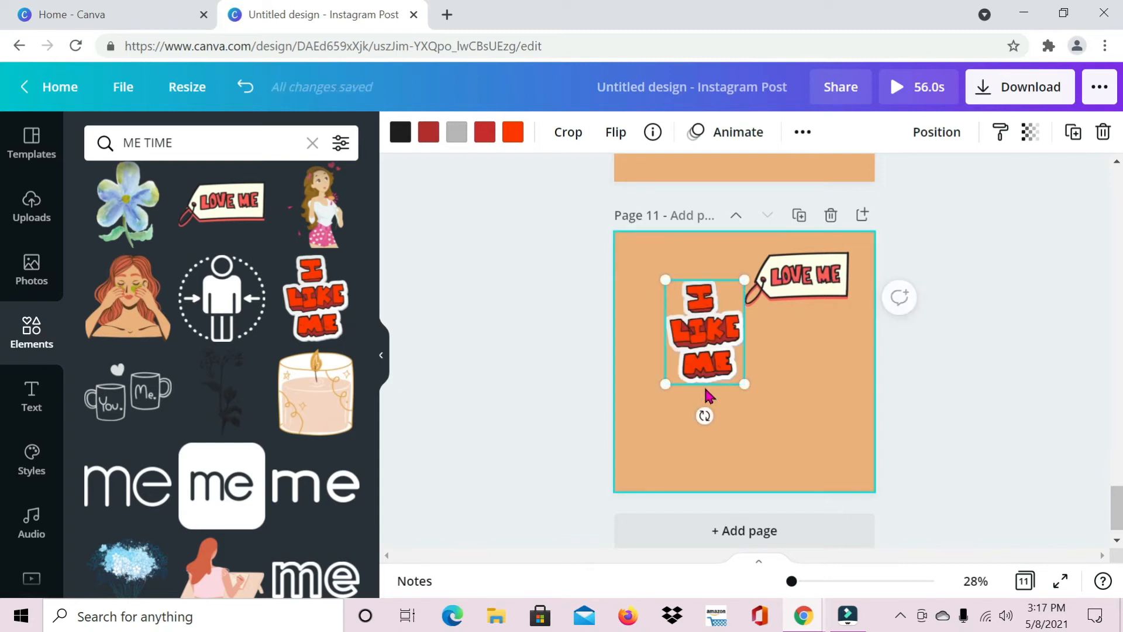
click(804, 430)
drag(706, 365, 670, 430)
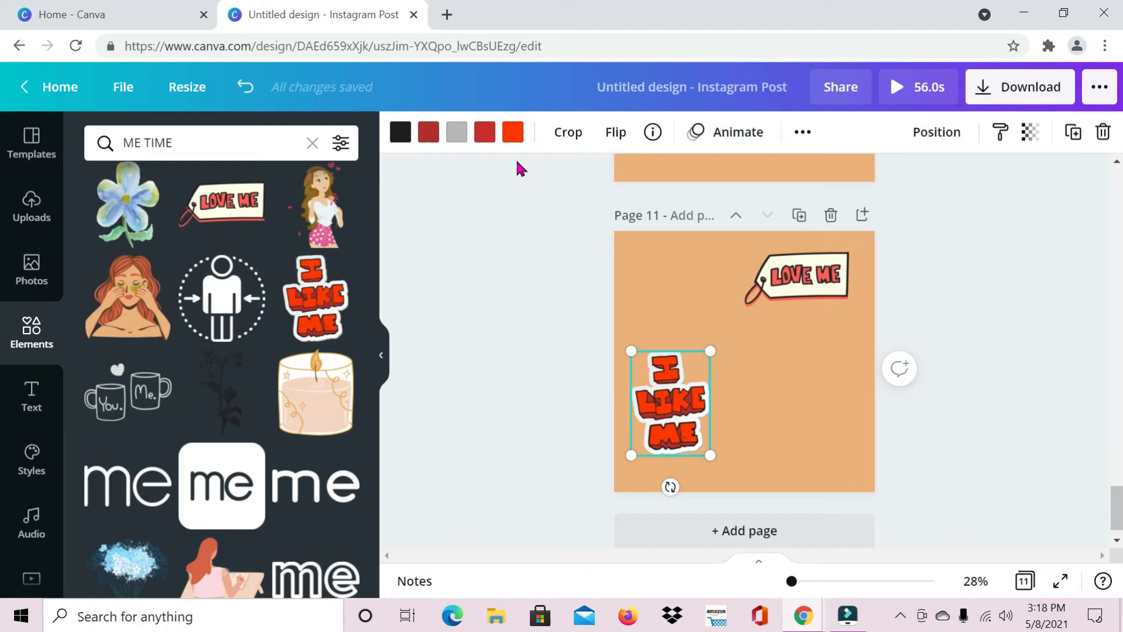
click(784, 303)
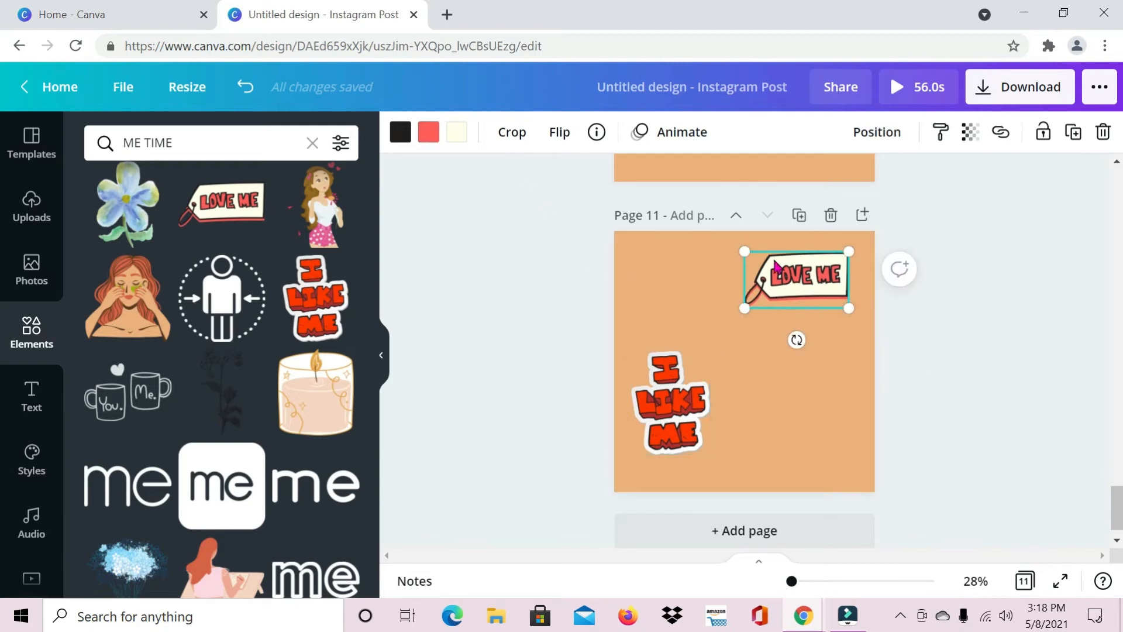
Add page 12 to the design and search the elements for MONOLINE ELEMENTS.
click(313, 143)
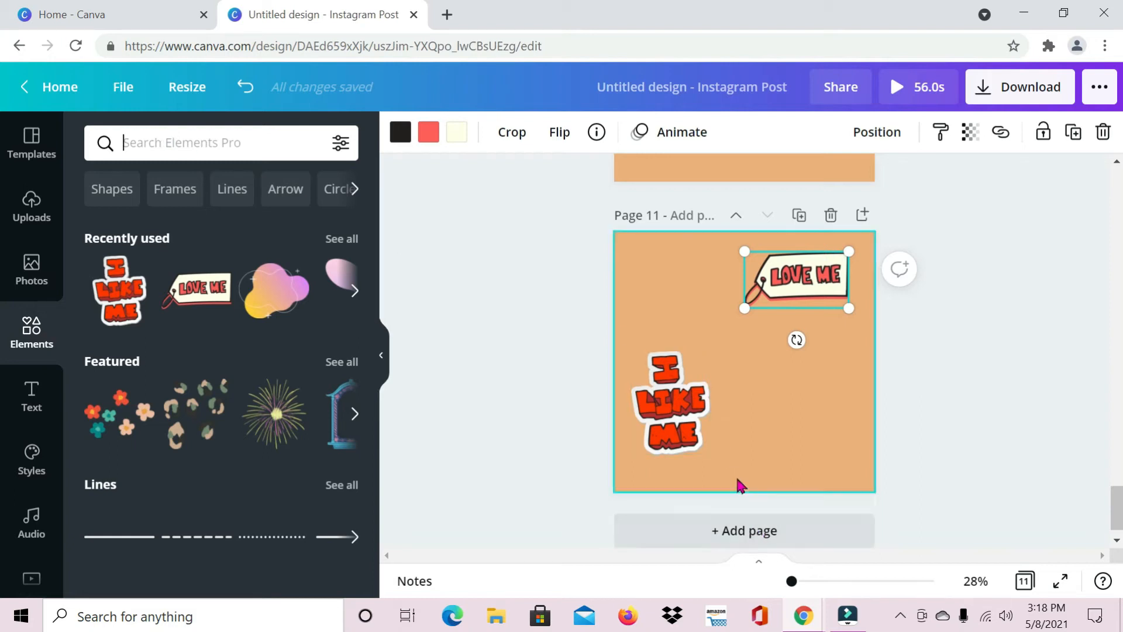
click(761, 547)
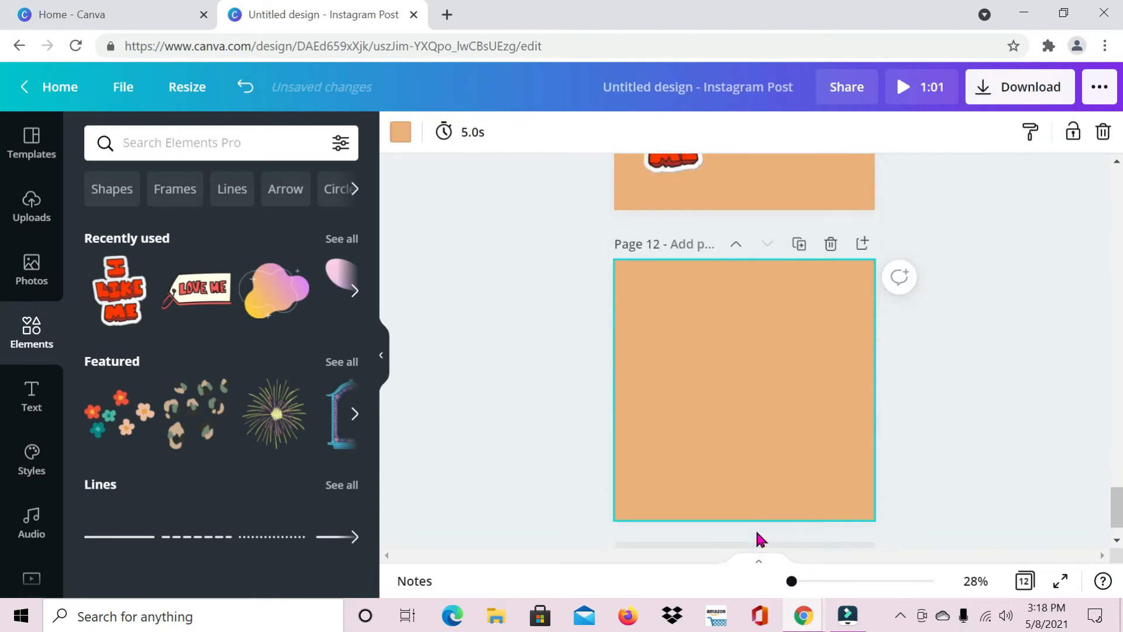
scroll(754, 342, up, 3)
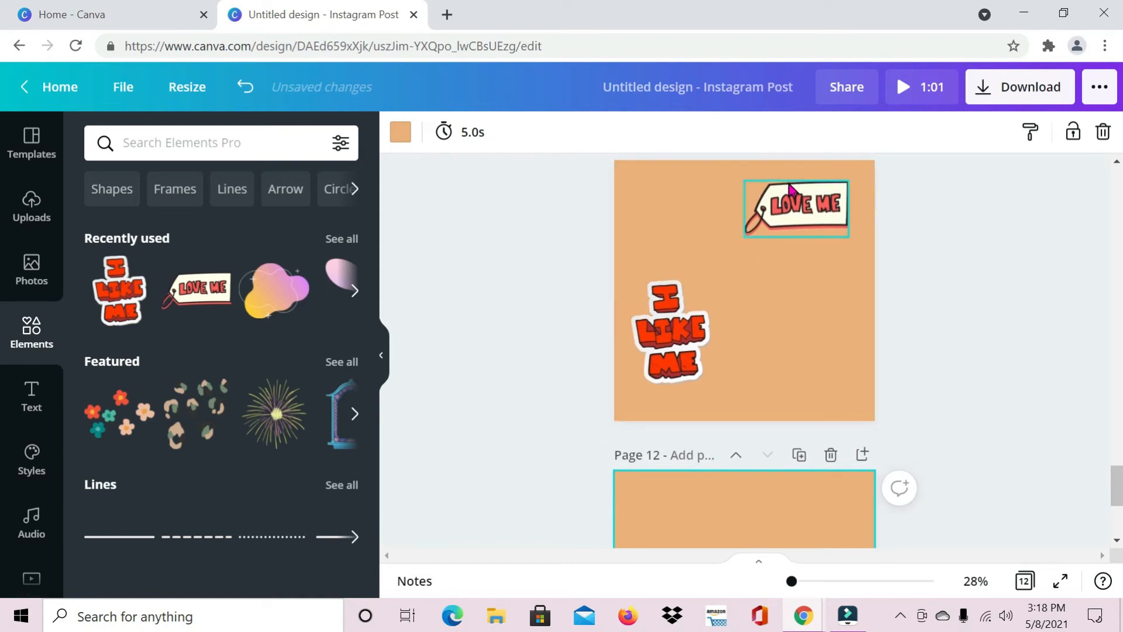
scroll(690, 527, down, 2)
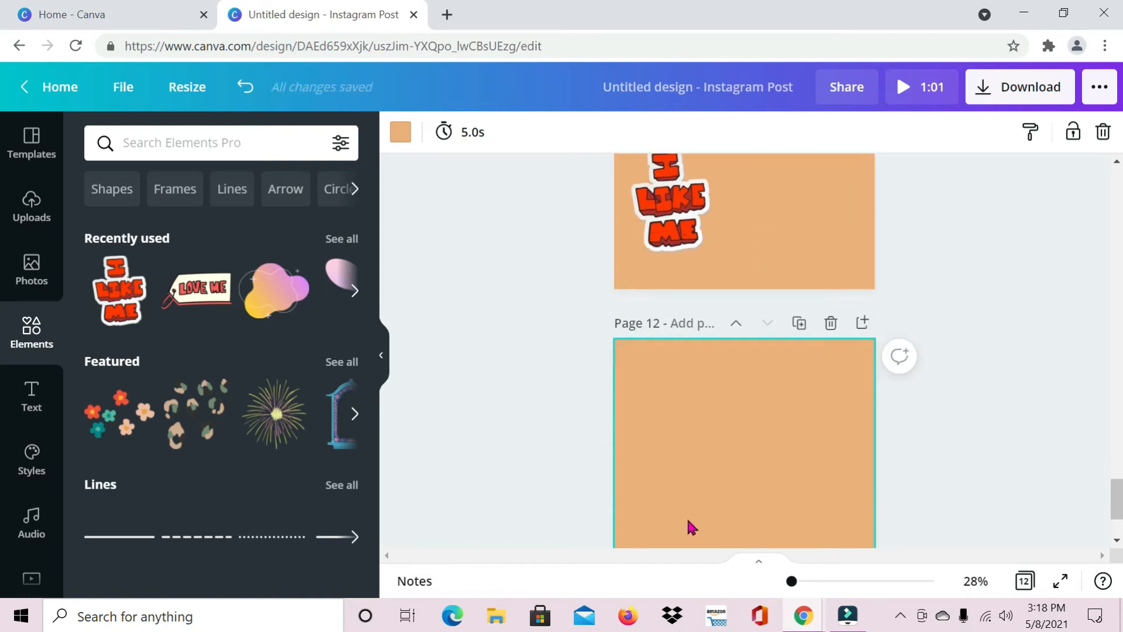
click(228, 143)
text(MONOLINE ELEMENTS)
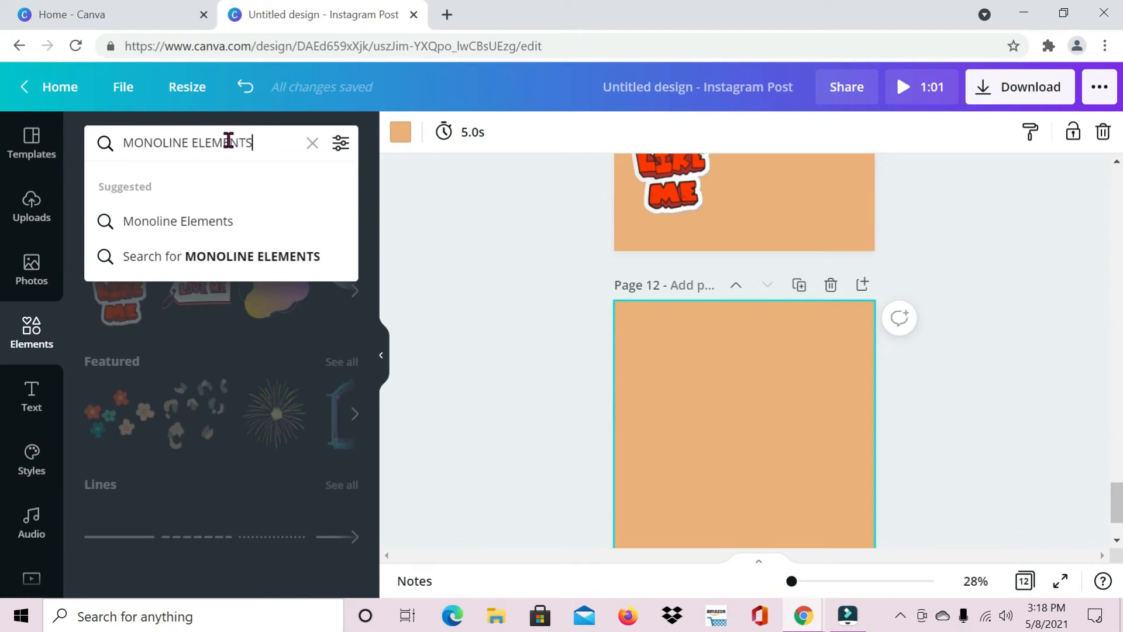
key(Return)
Place the circular sunburst line element at page 12's upper left and set the page background to the lavender document color.
click(132, 274)
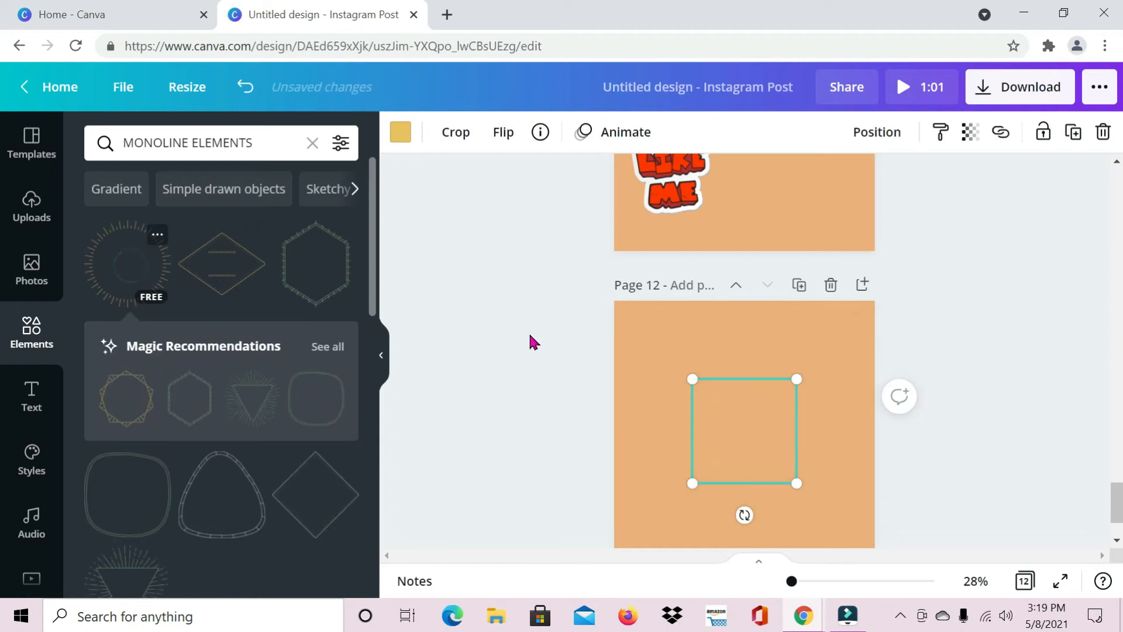
drag(737, 404, 705, 381)
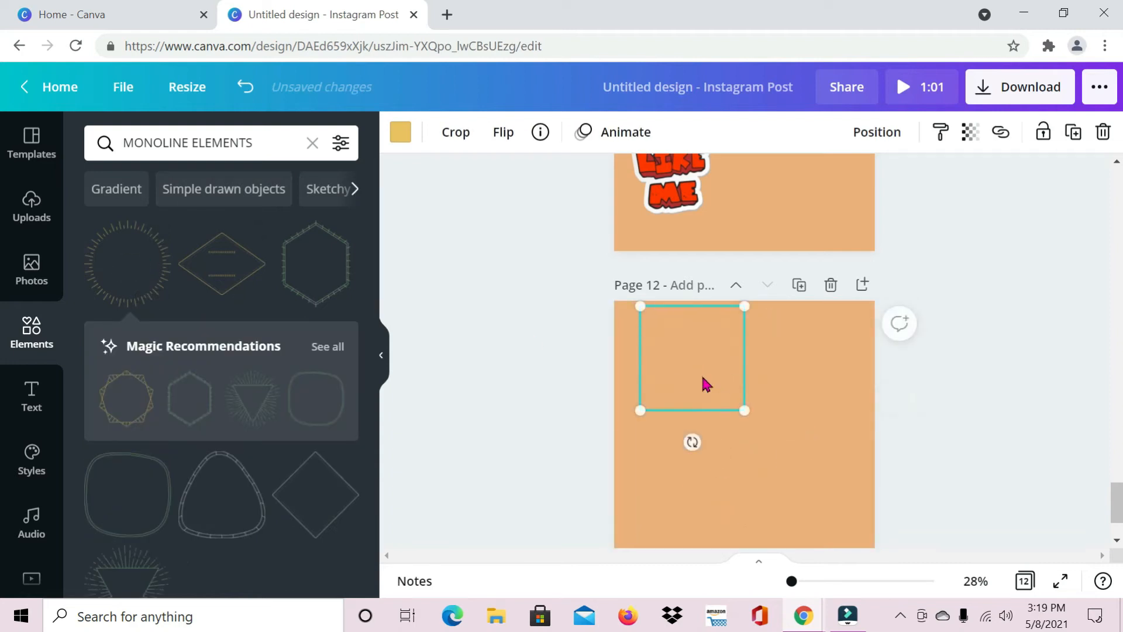
click(841, 398)
click(402, 134)
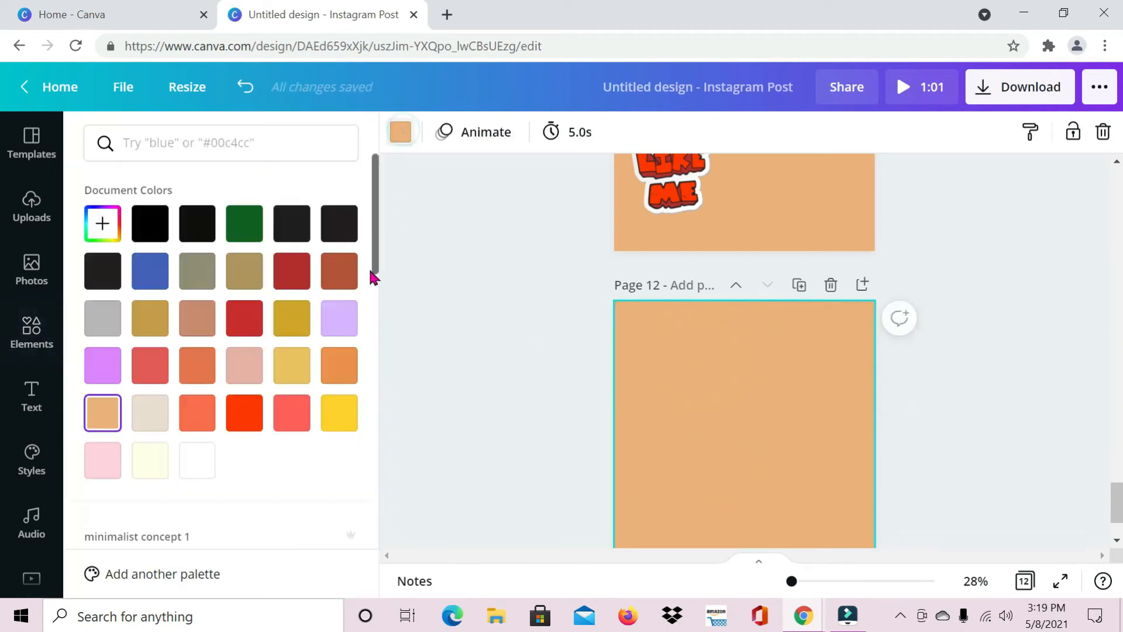
click(347, 331)
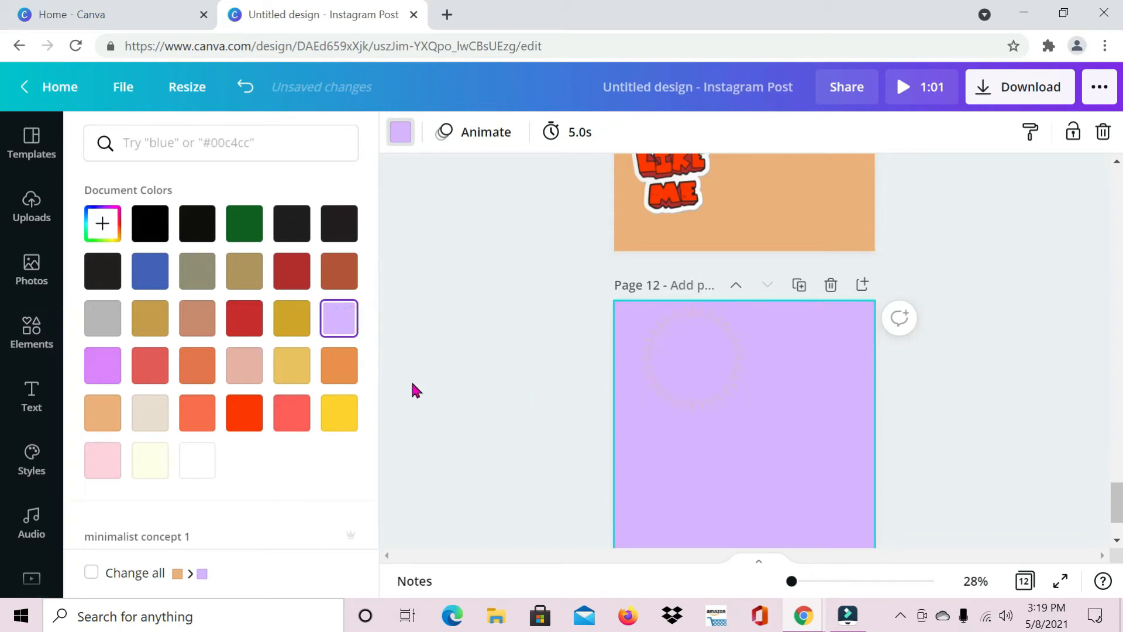
Set page 12's background to the brighter purple document color and place the hexagonal line frame on the page's right side.
click(112, 365)
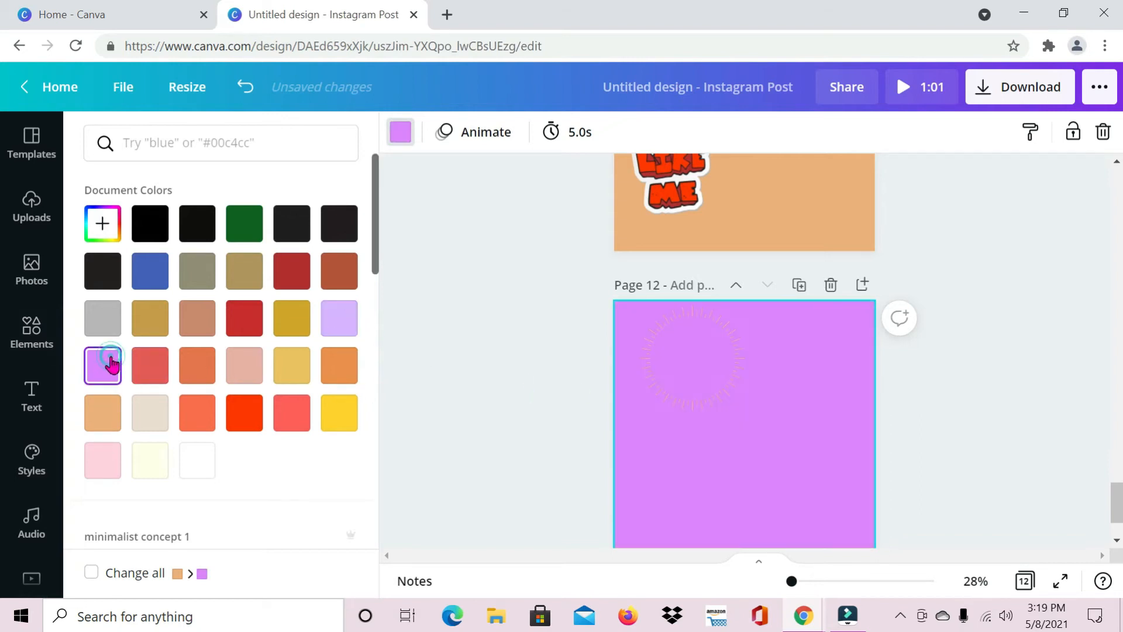
click(698, 398)
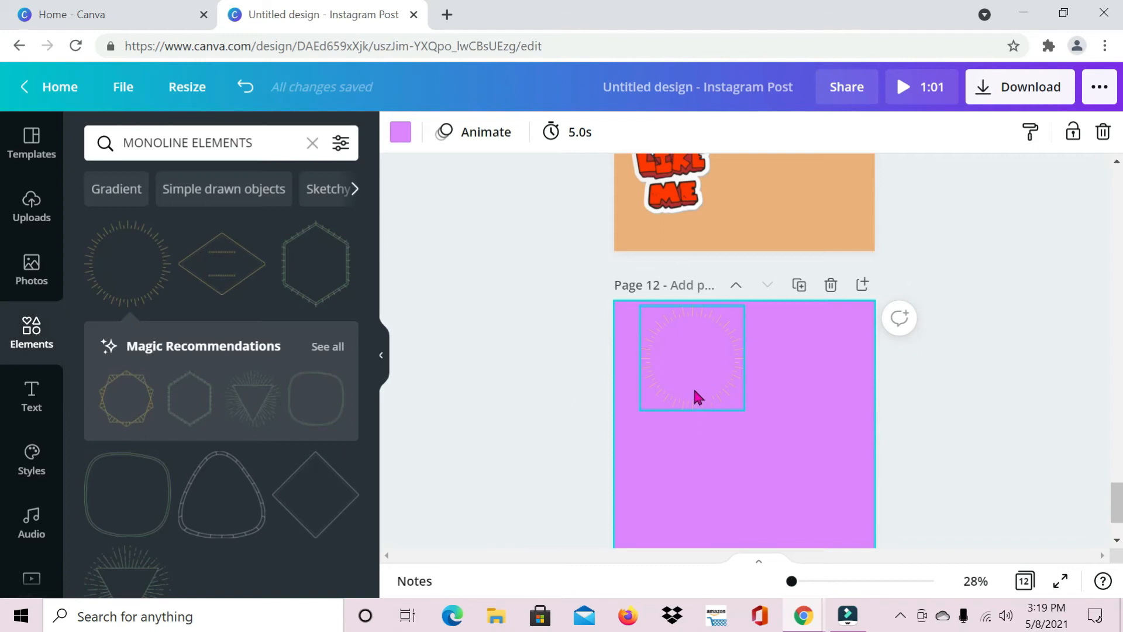
click(312, 241)
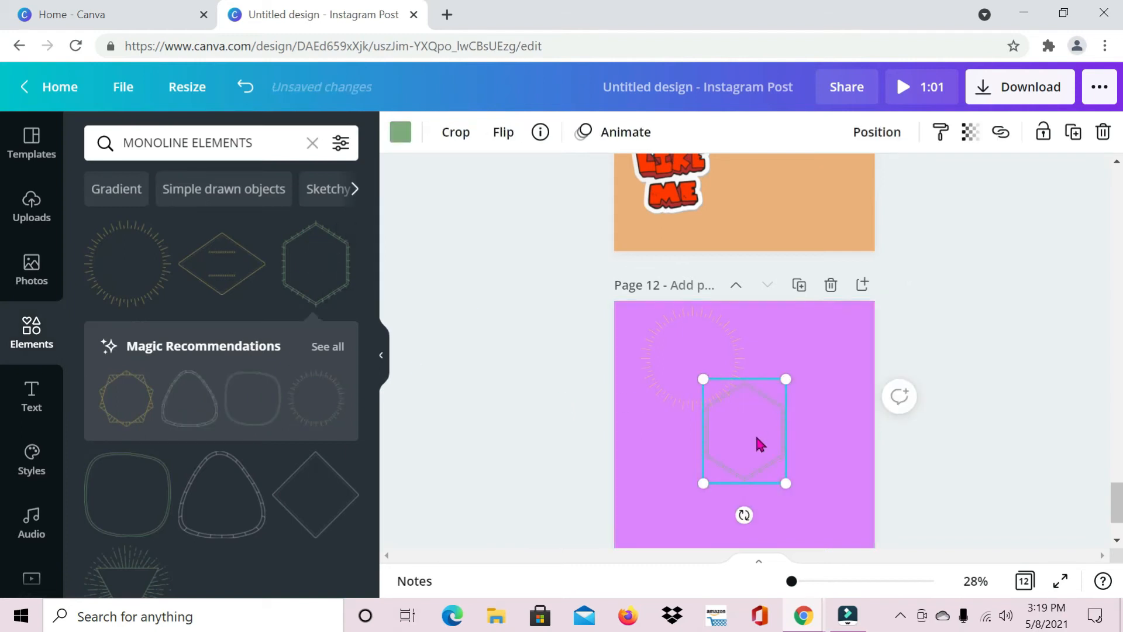
drag(755, 439, 818, 429)
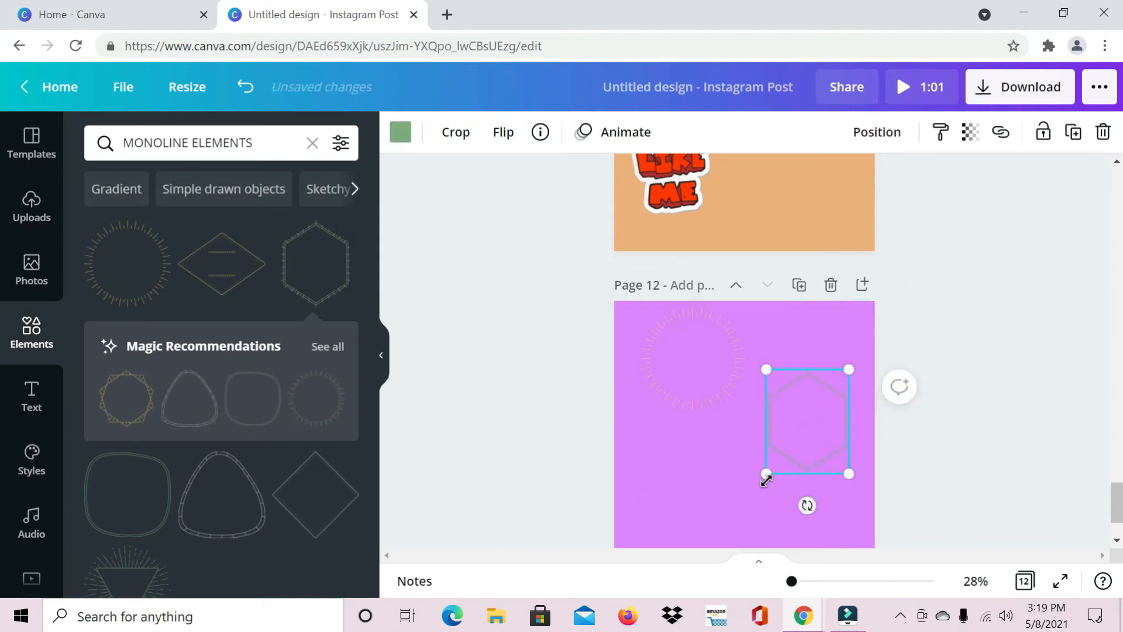
scroll(766, 480, up, 5)
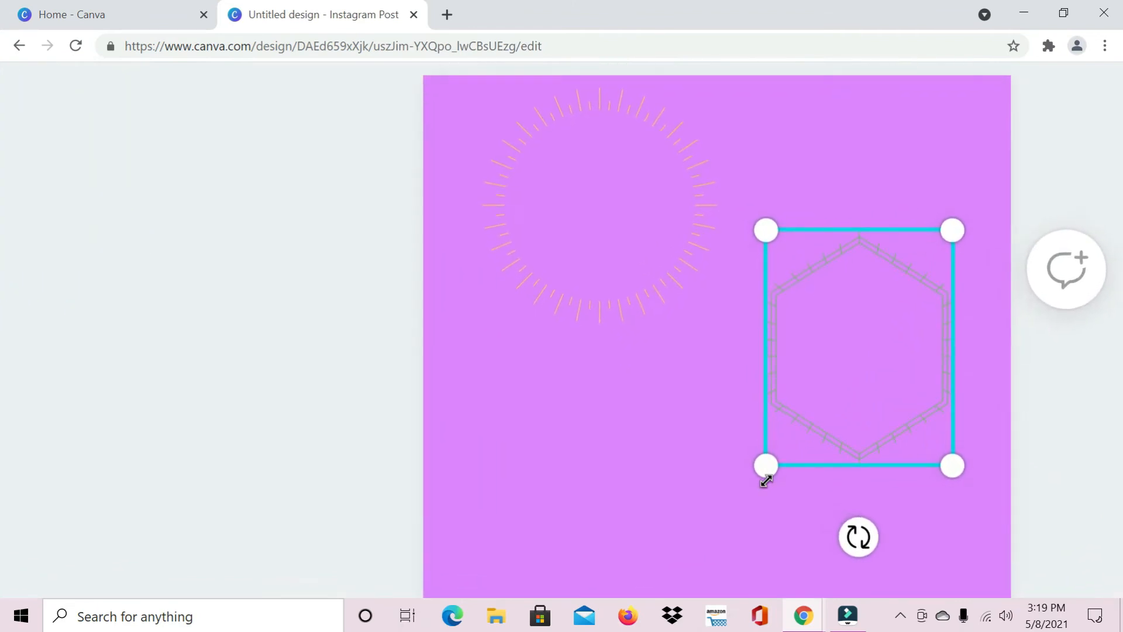
click(669, 464)
scroll(669, 464, up, 2)
scroll(669, 464, down, 2)
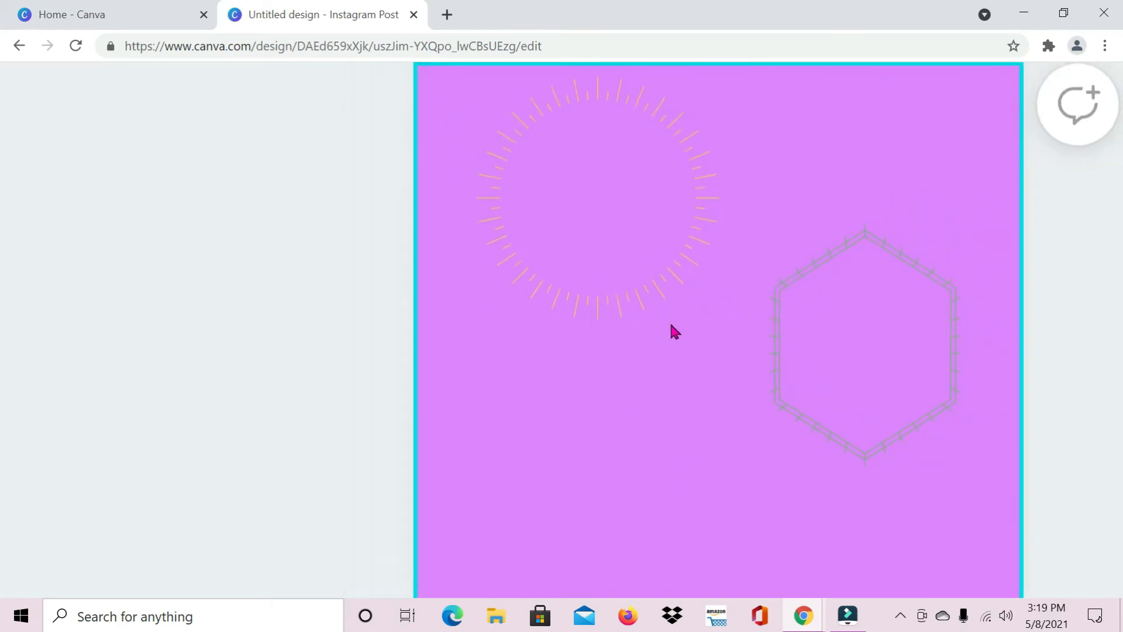
scroll(672, 337, down, 2)
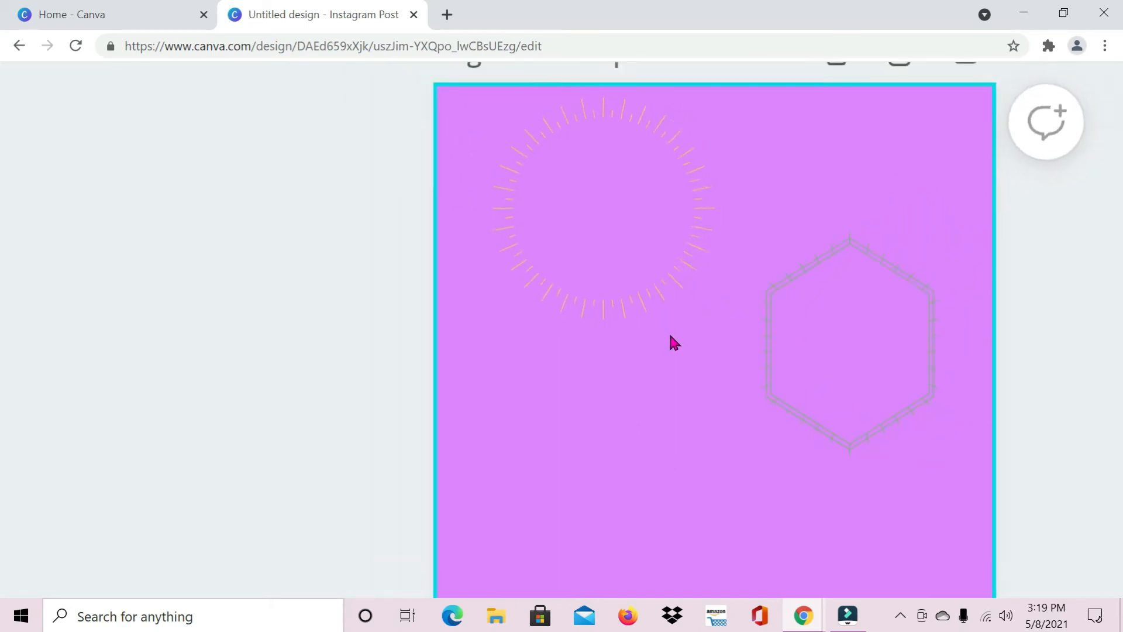
scroll(671, 336, down, 3)
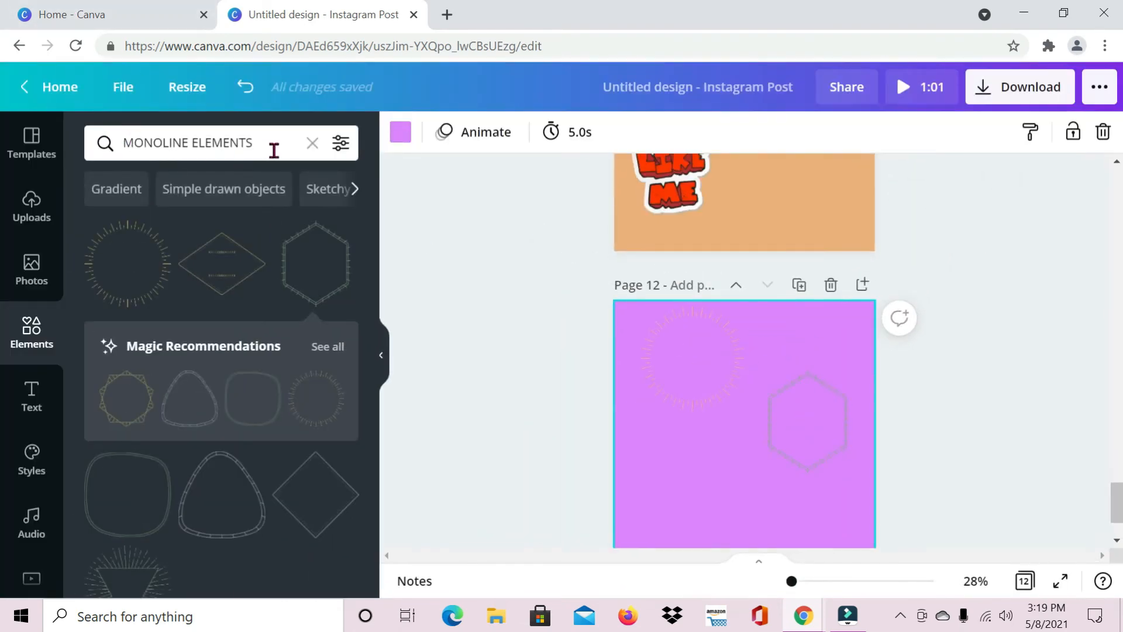
Add page 13 to the design and search the elements for POLAROID.
click(269, 149)
drag(268, 149, 96, 140)
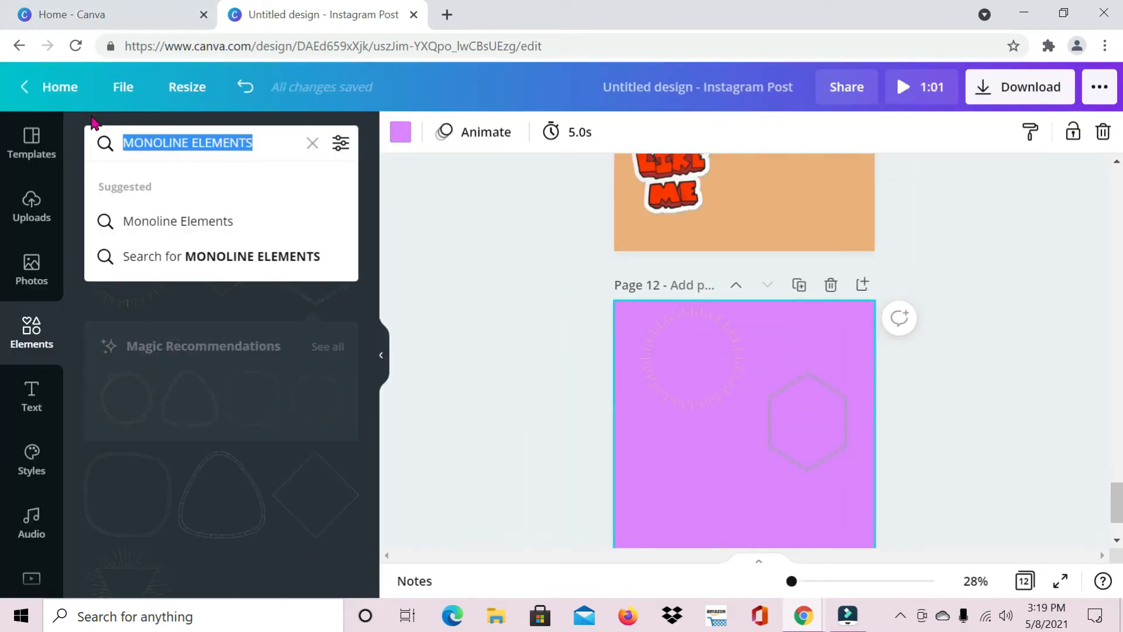
scroll(978, 363, down, 3)
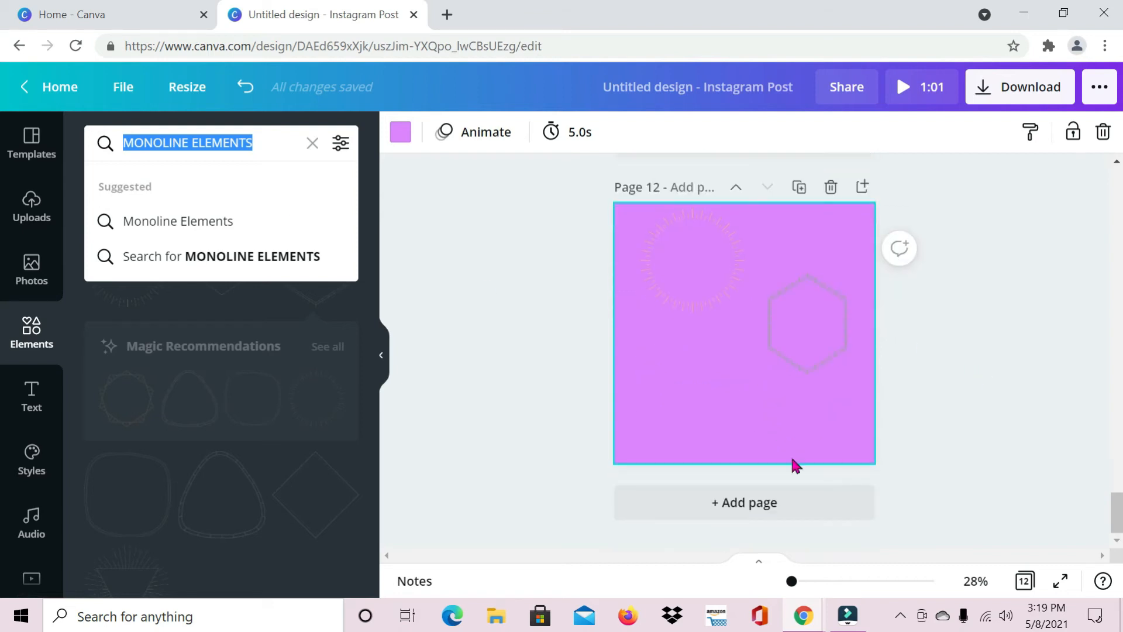
click(753, 508)
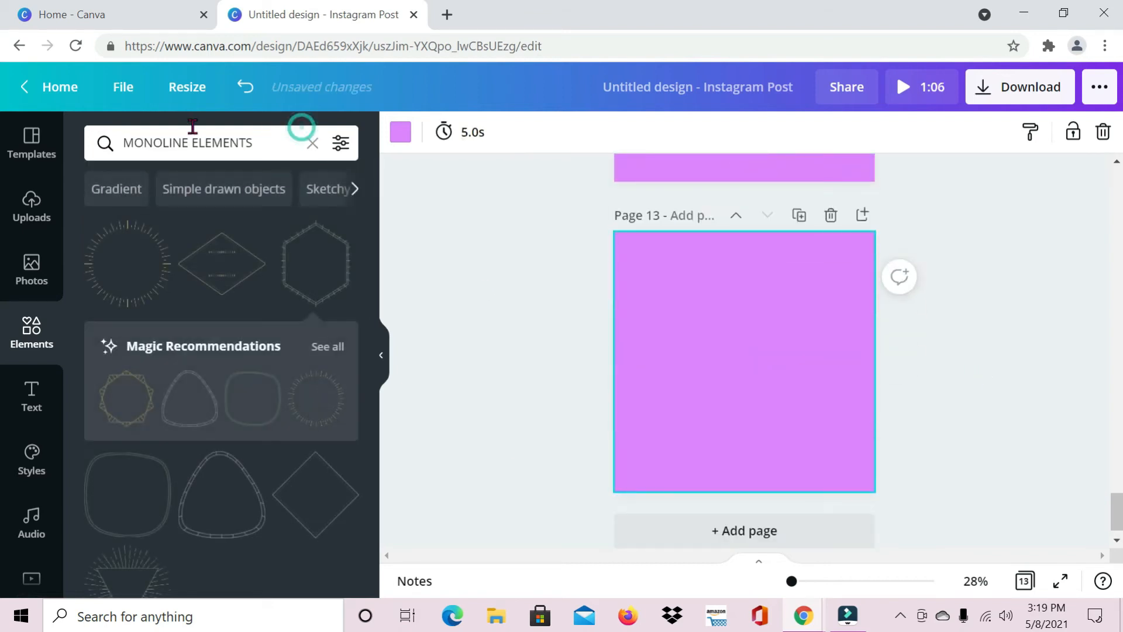
click(257, 146)
click(257, 146)
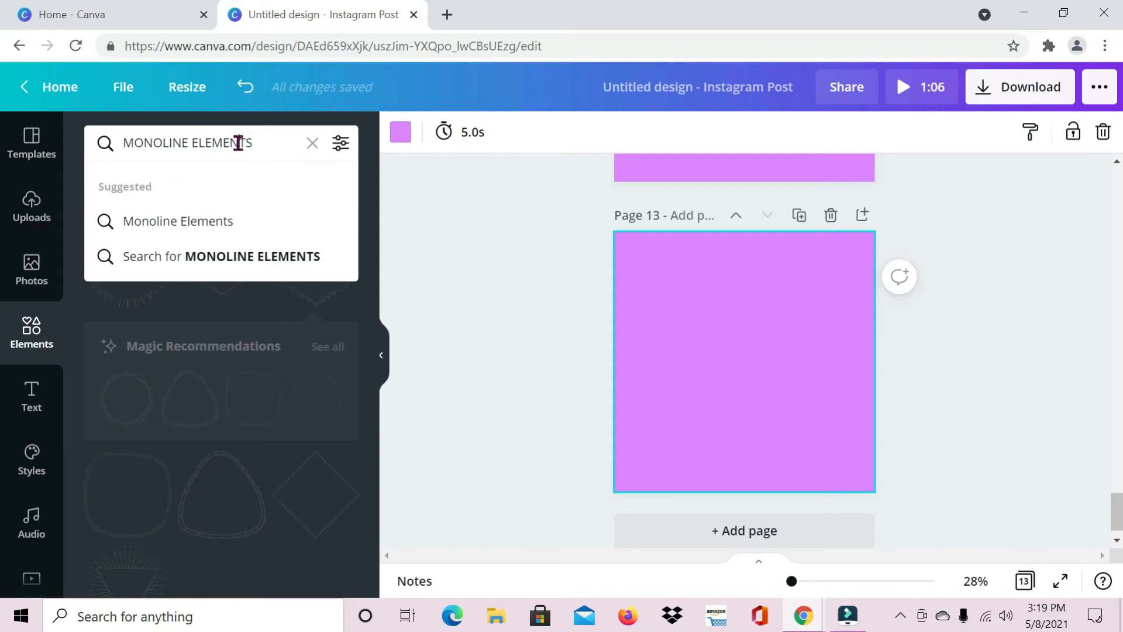
drag(278, 144, 95, 138)
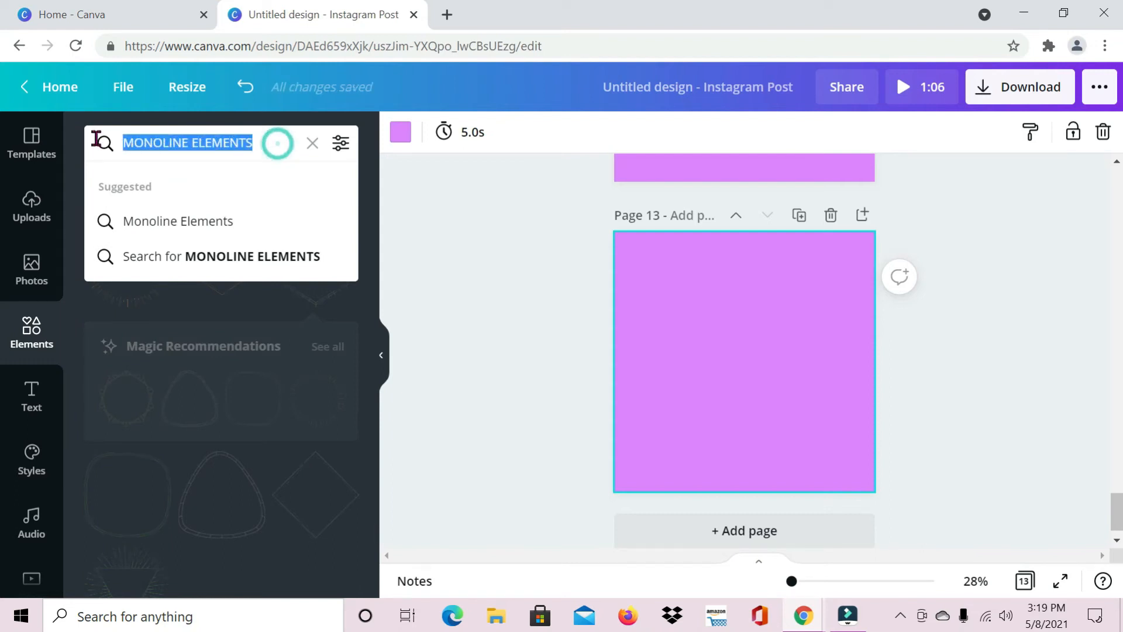
key(BackSpace)
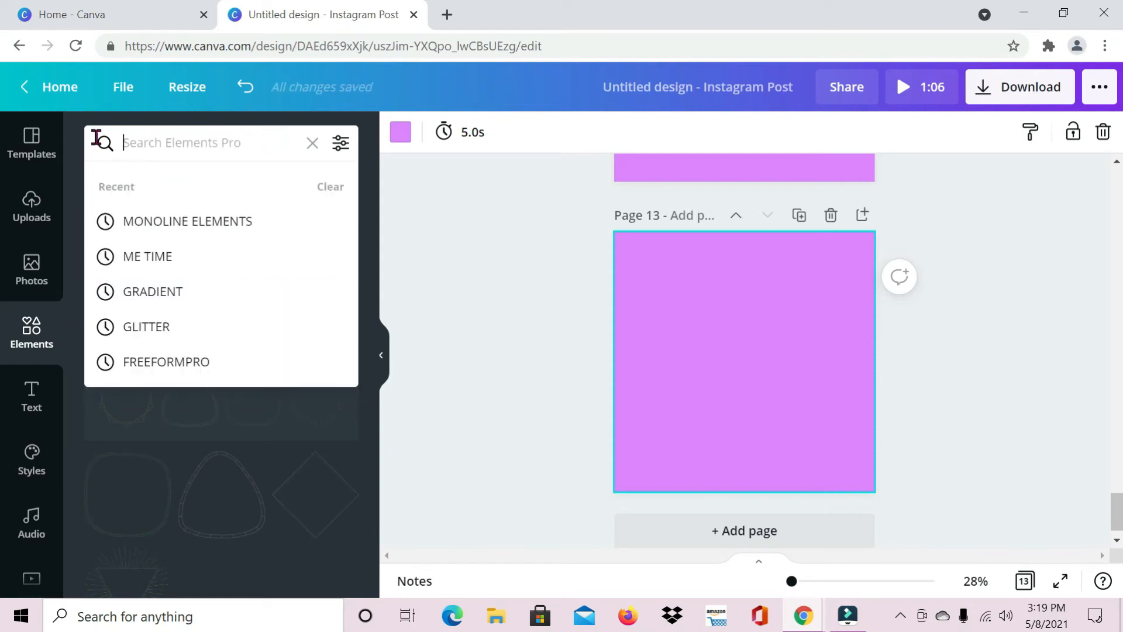
text(POLAROID)
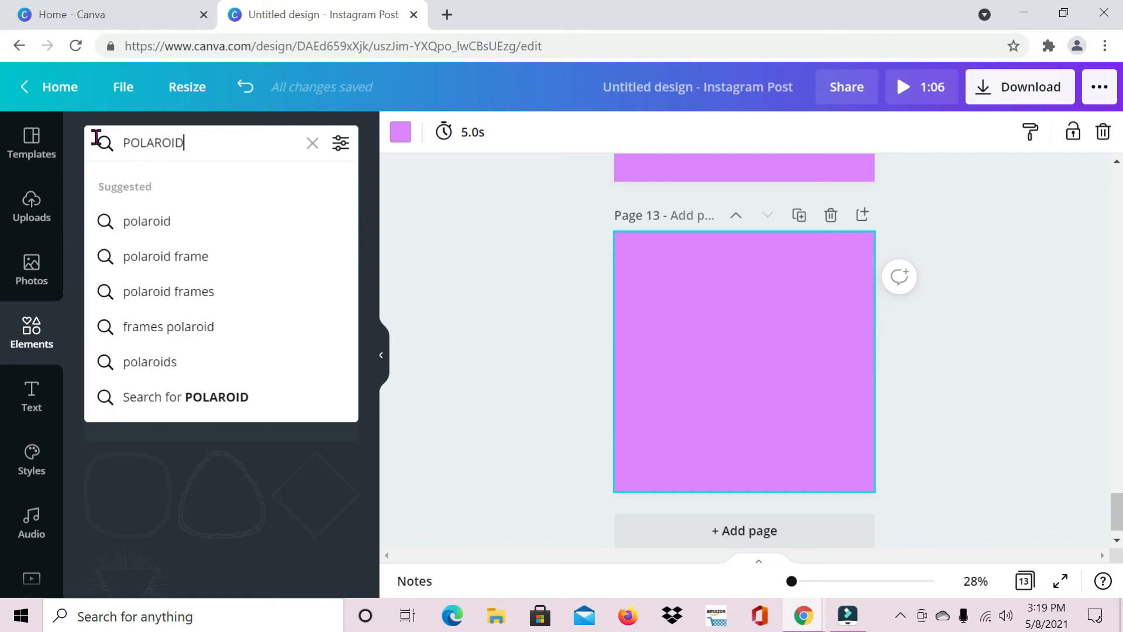
key(Return)
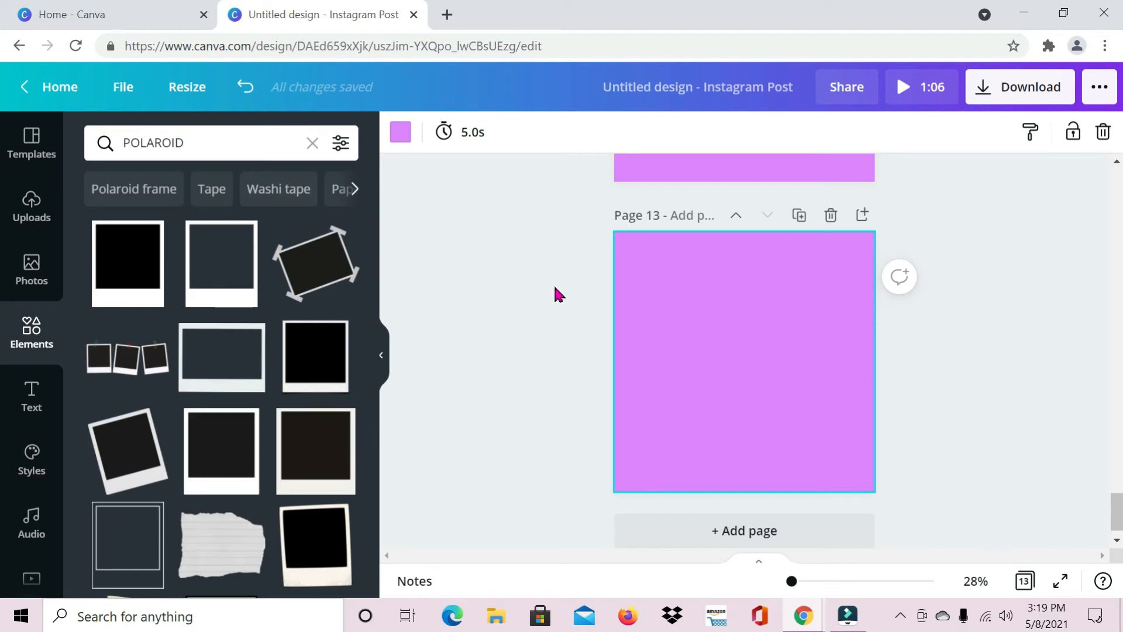
Place the black upright polaroid frame at page 13's upper left and the tilted taped photo frame at its right side.
drag(113, 262, 656, 303)
click(310, 258)
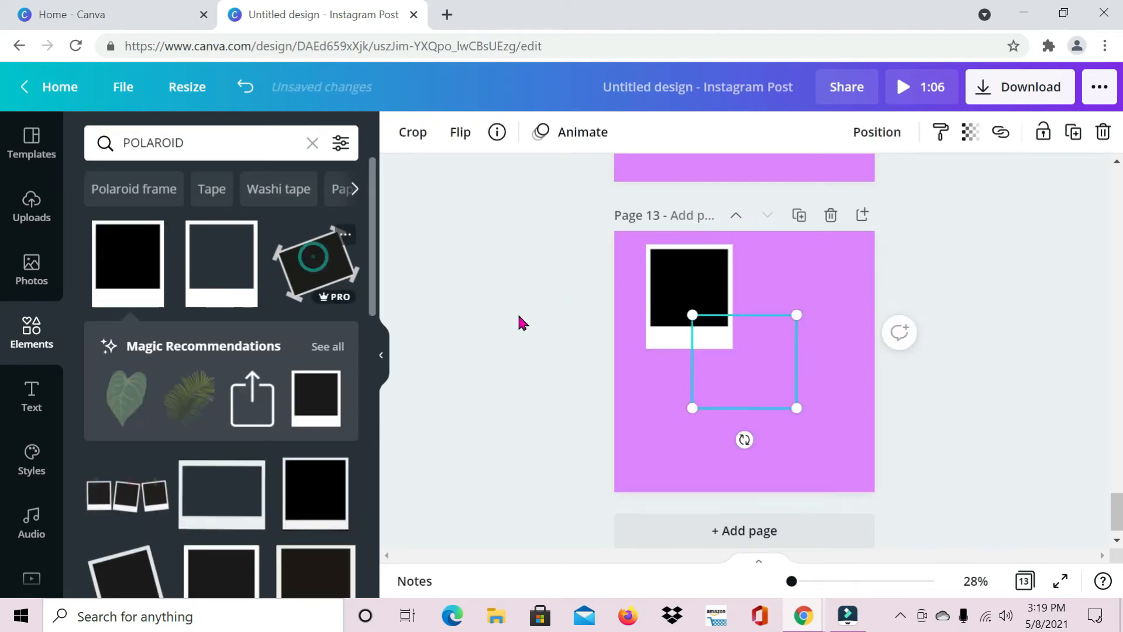
drag(740, 383, 803, 384)
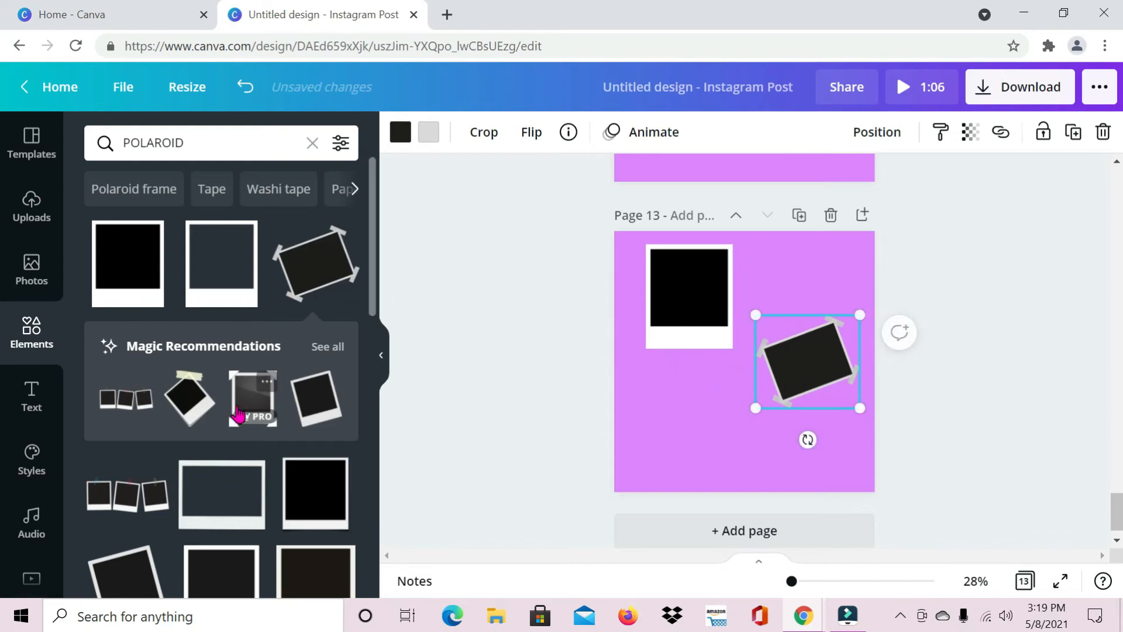
Add the row of three small polaroids from the results at page 13's lower left and enlarge it.
scroll(263, 448, down, 3)
click(130, 206)
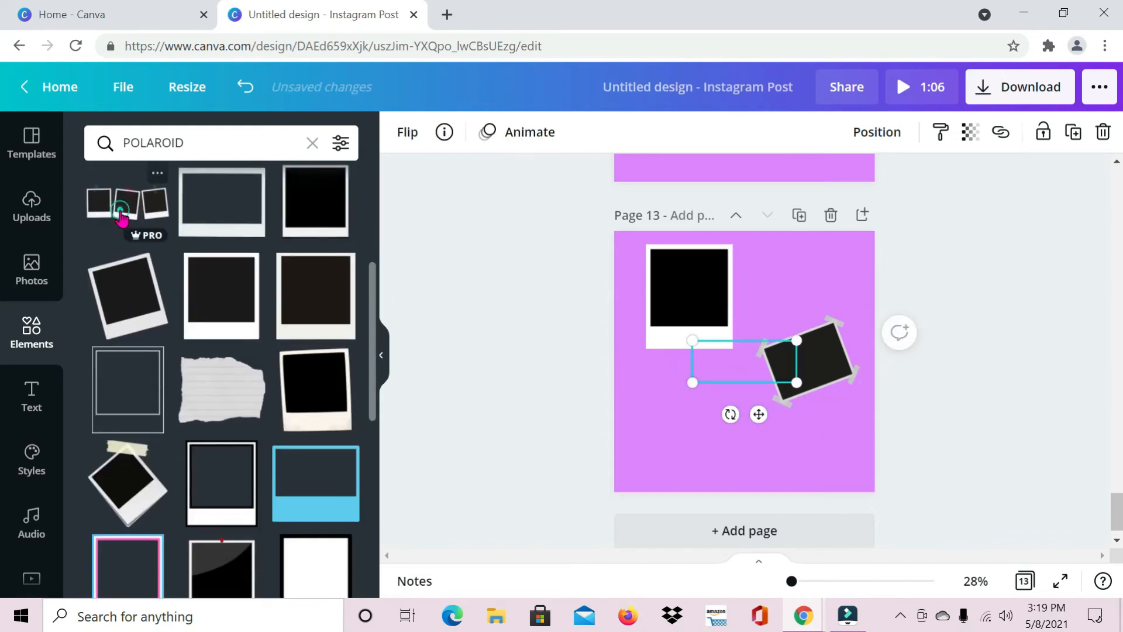
drag(743, 379, 703, 440)
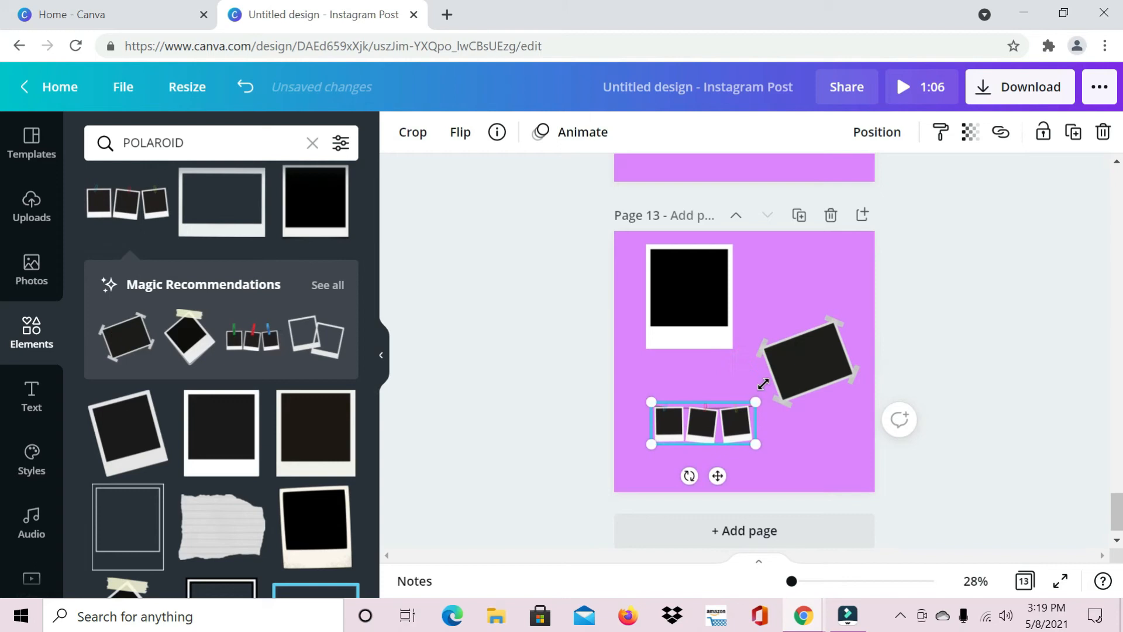
drag(761, 400, 789, 379)
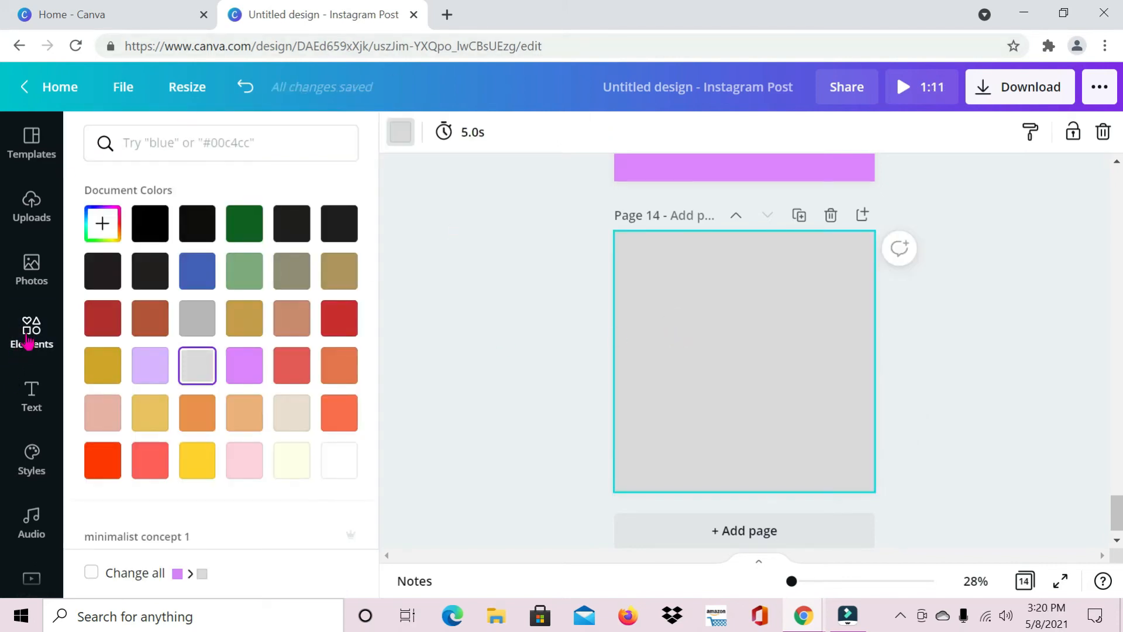
Search the elements for PSYCHEDELIC BLOBS to fill page 14.
click(27, 339)
click(182, 143)
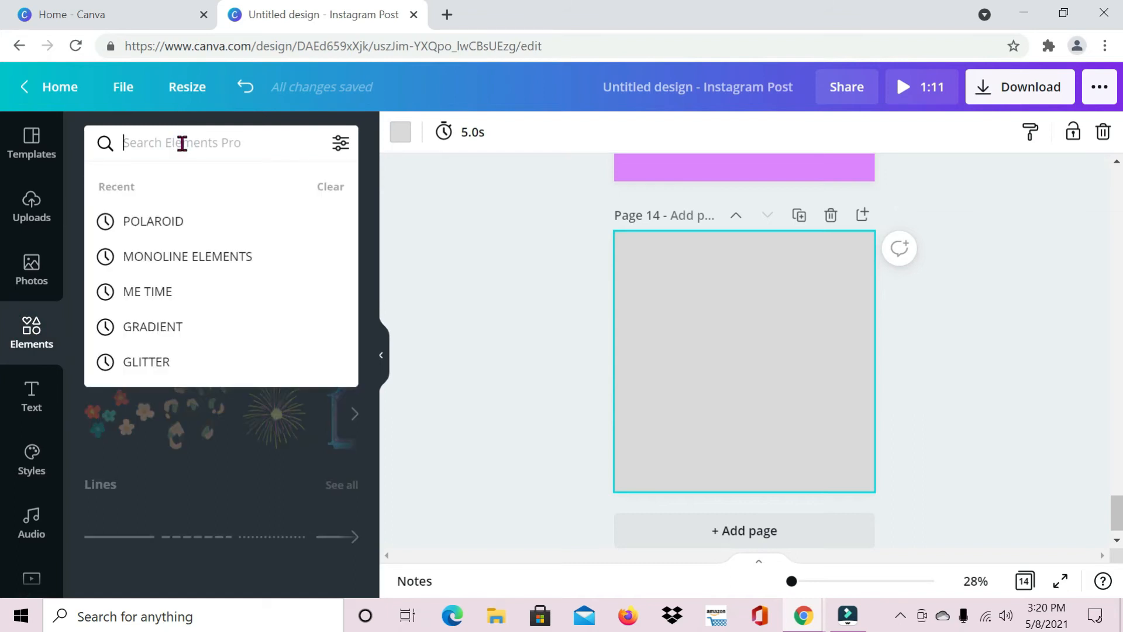
text(PSY)
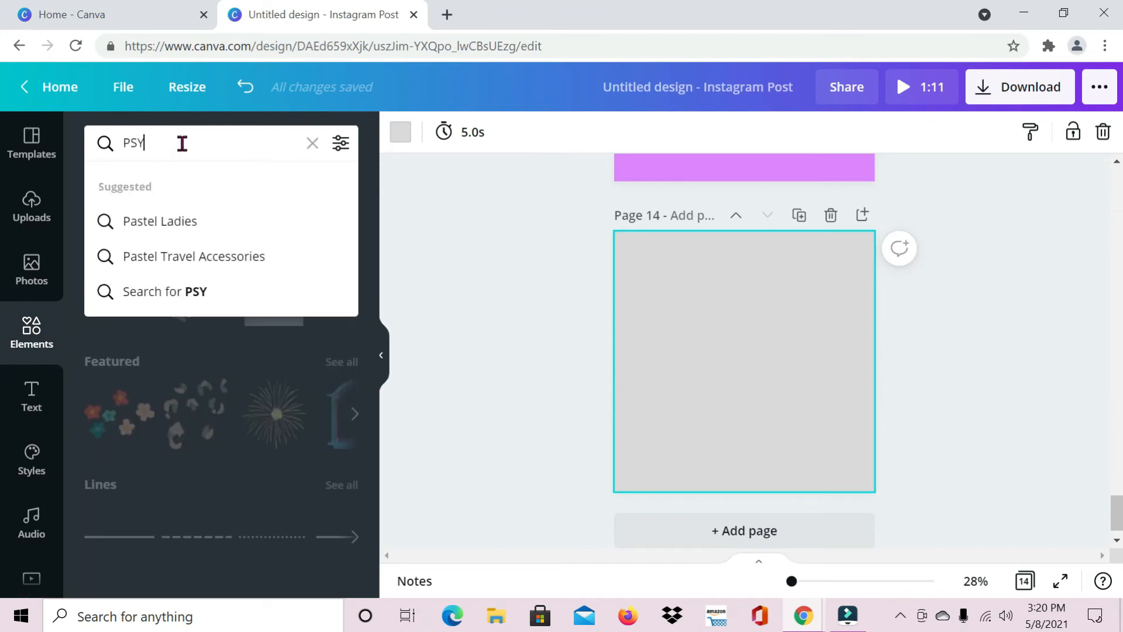
text(CHED)
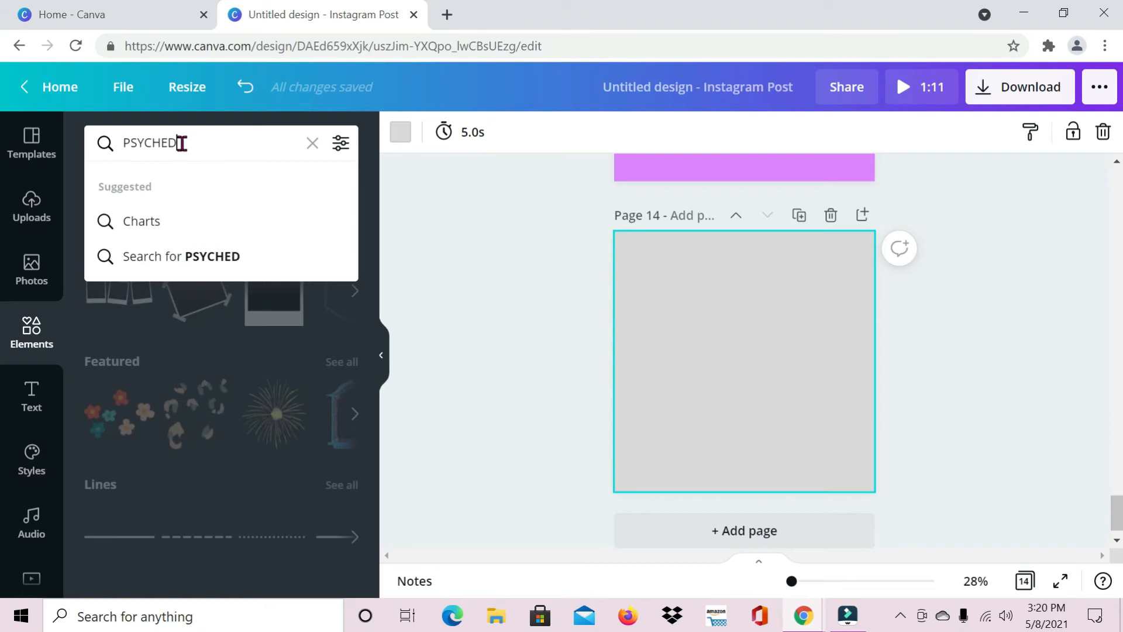
text(ELIC BLOBS)
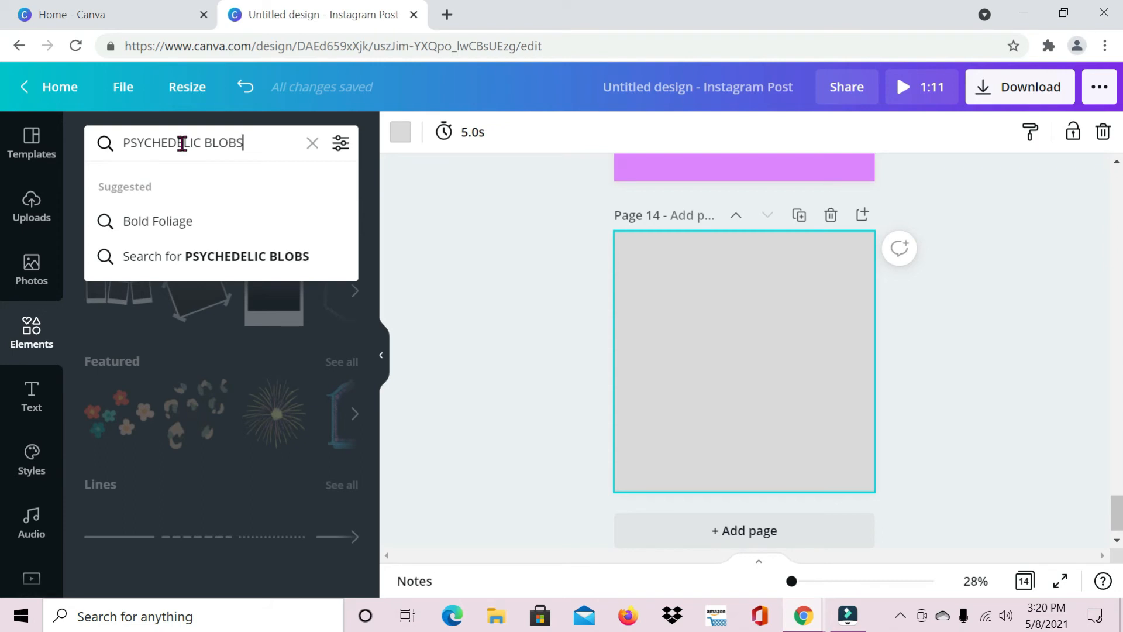
key(Return)
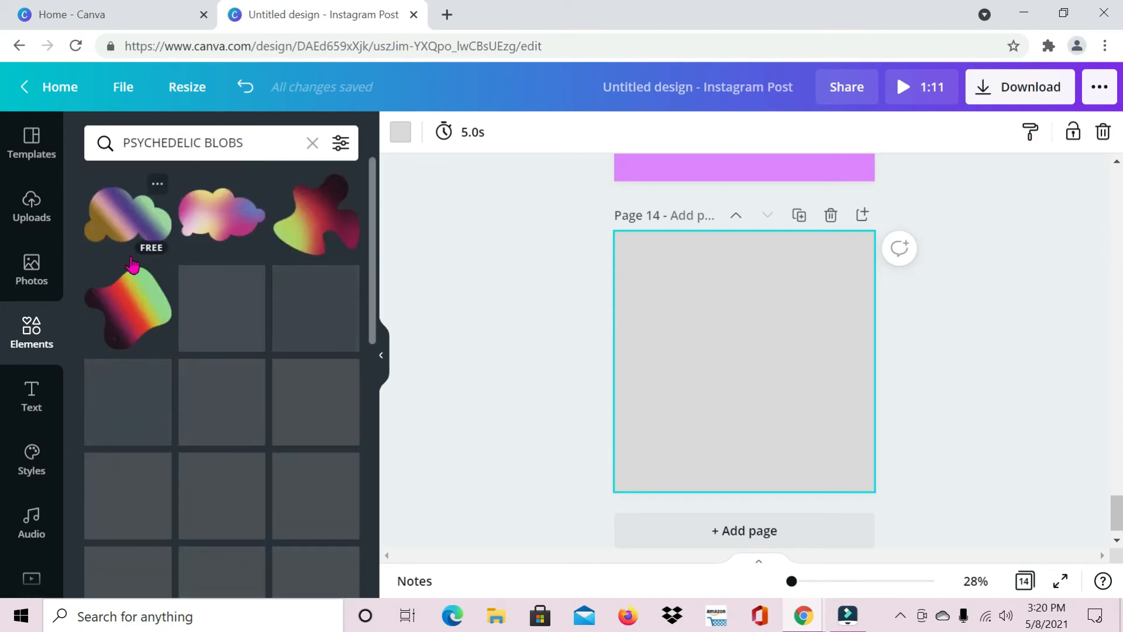
Add the grainy cloud-shaped gradient blob to page 14, positioning it in the upper left area at about two-thirds of its original size.
click(132, 216)
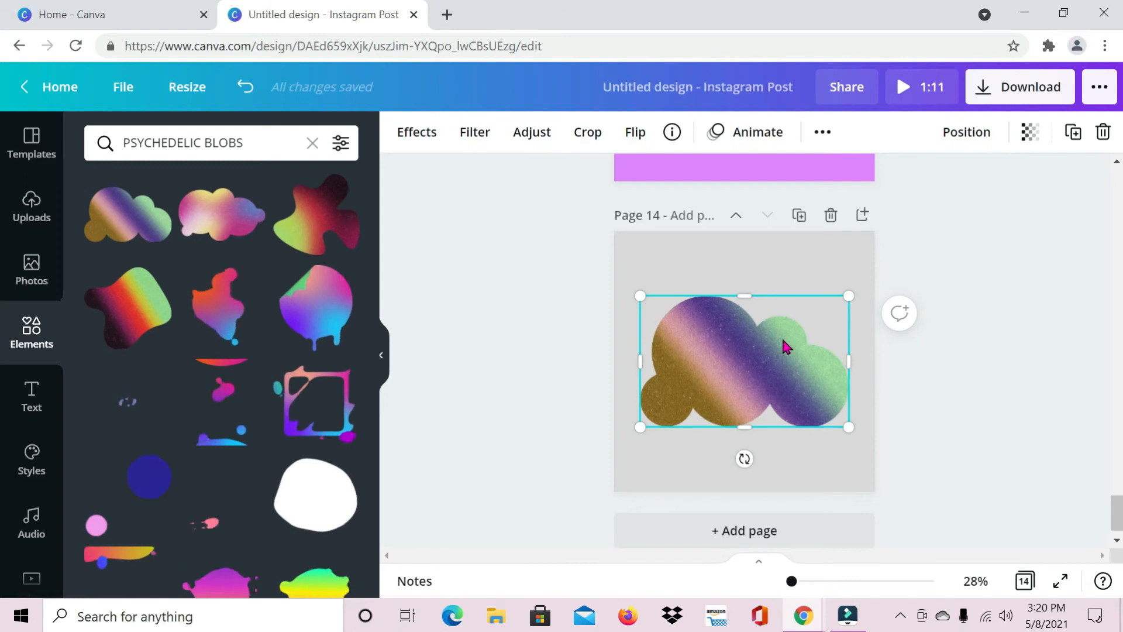
mouse_move(784, 344)
mouse_down()
mouse_move(780, 281)
mouse_move(783, 325)
mouse_up()
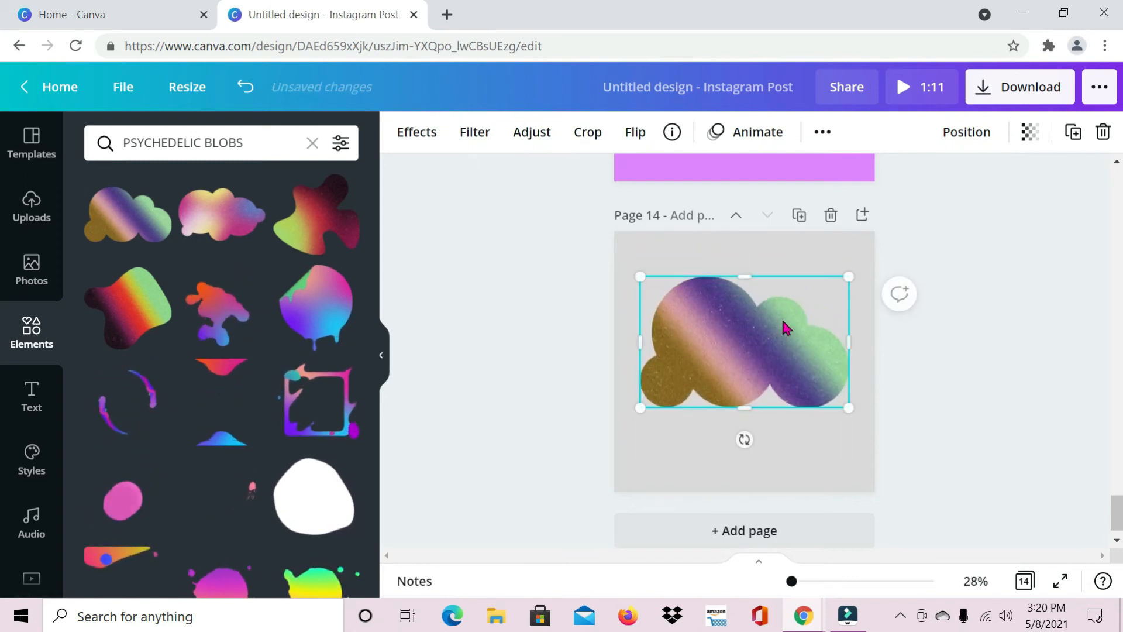
scroll(784, 321, up, 5)
scroll(785, 326, up, 3)
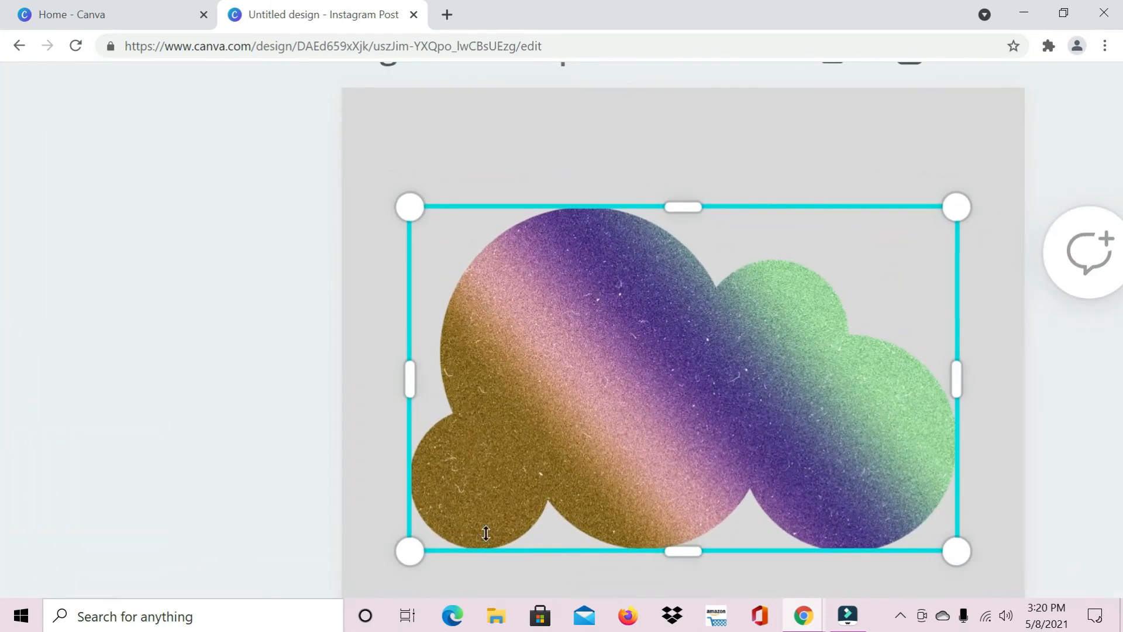
click(775, 148)
scroll(640, 399, down, 8)
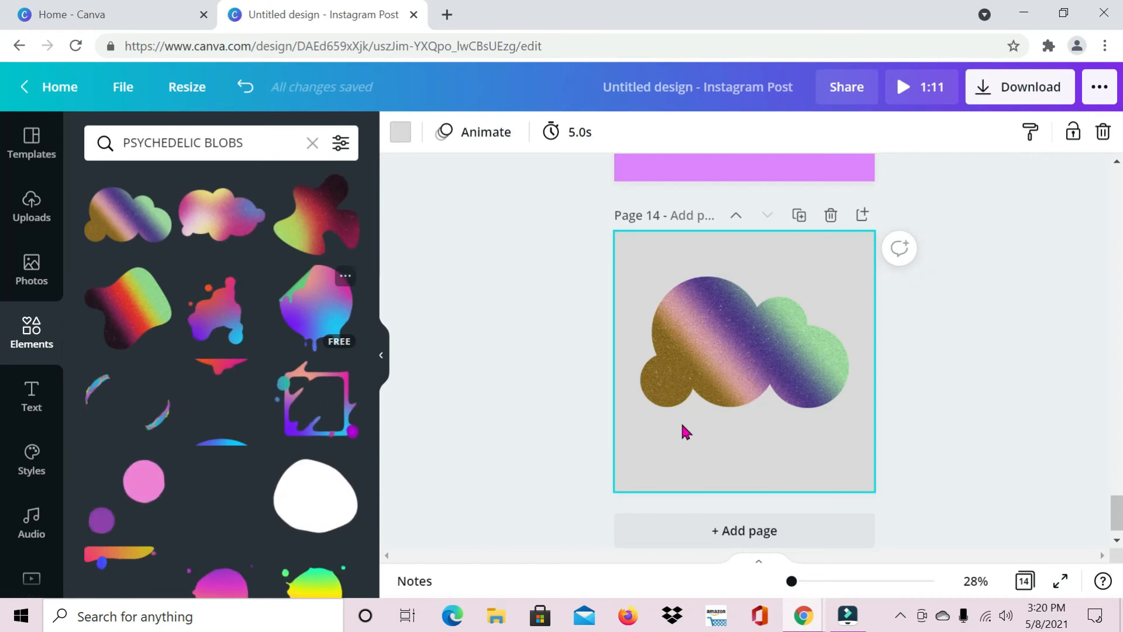
click(734, 385)
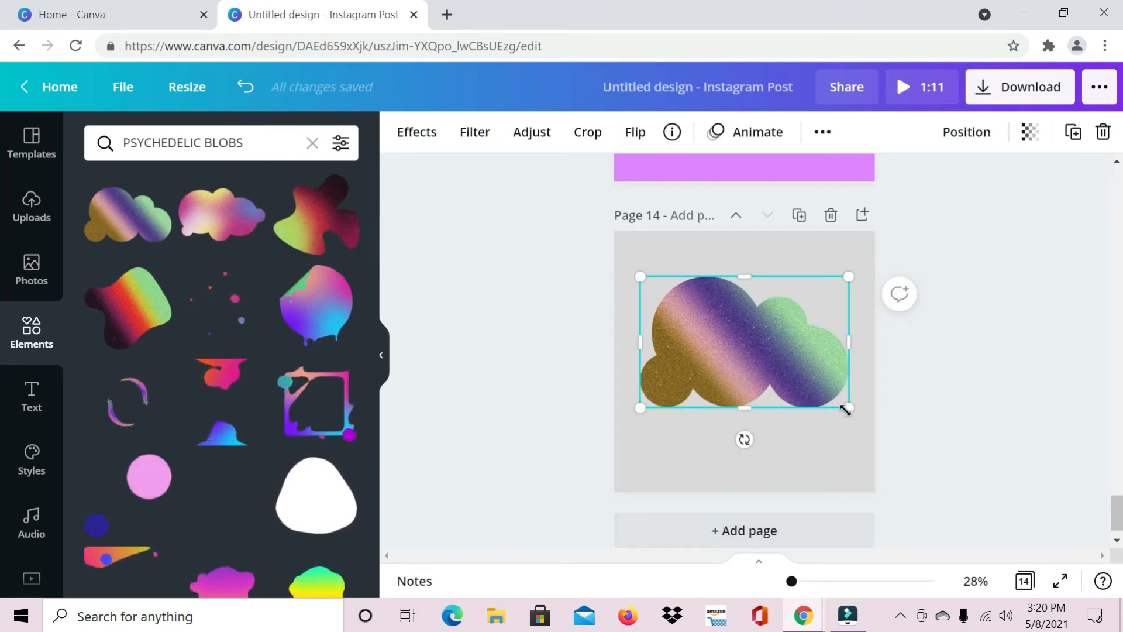
drag(850, 409, 782, 367)
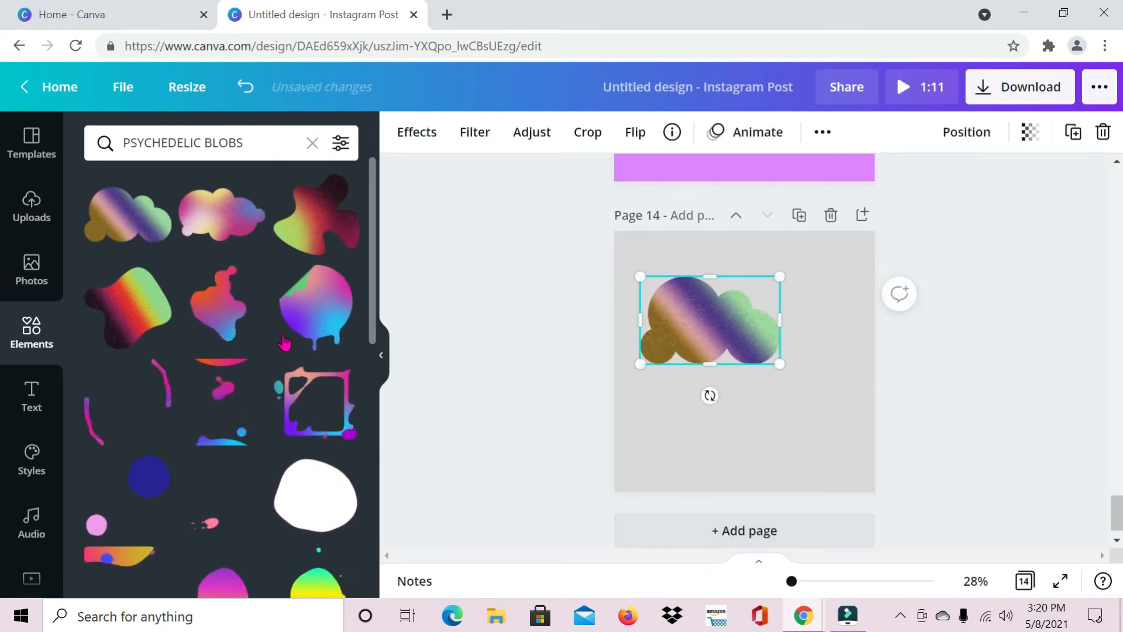
Add the animated orange-to-blue splatter blob to page 14, placing it at the lower right at a reduced size.
click(218, 309)
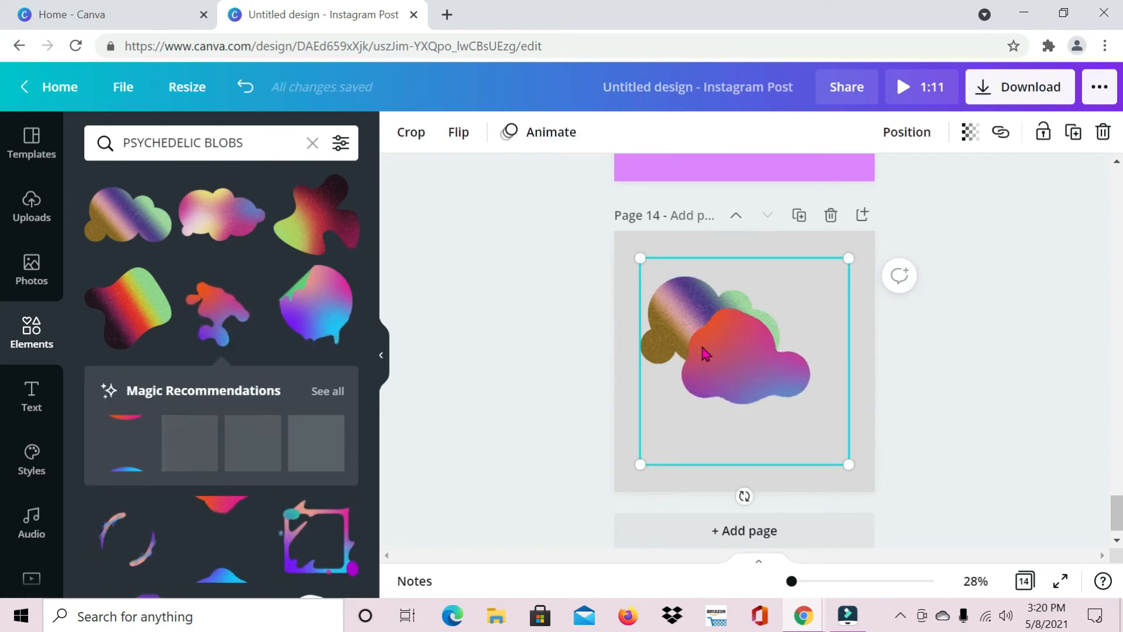
drag(744, 360, 799, 404)
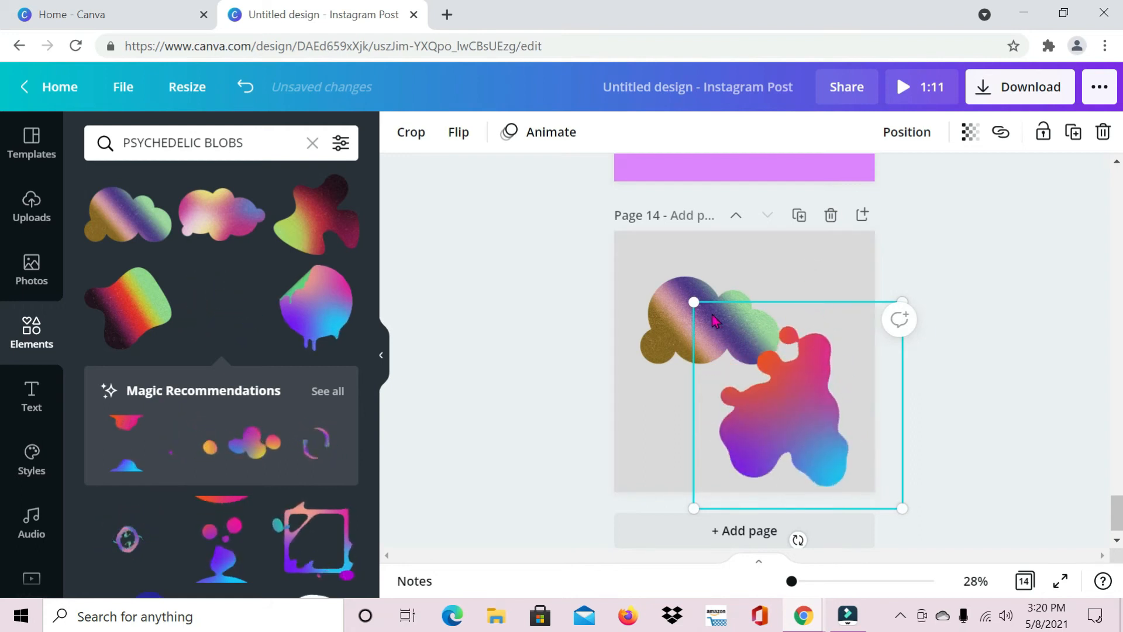
drag(693, 299, 745, 351)
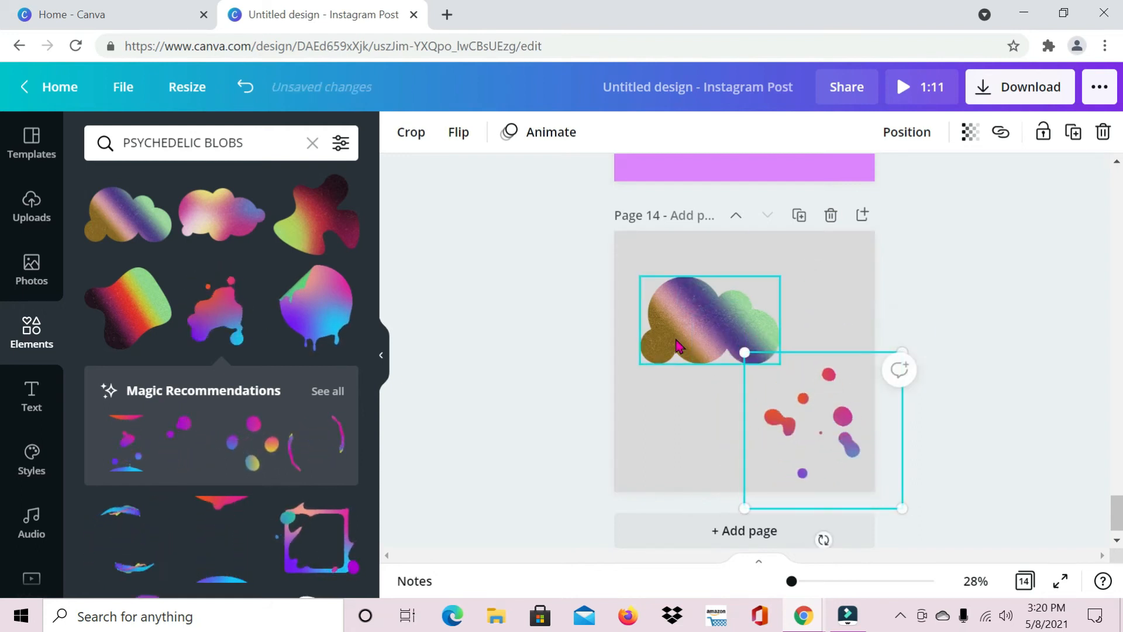
Add the recommended animated gradient circles at page 14's lower left and the recommended animated swirl ring near the page's top.
click(255, 442)
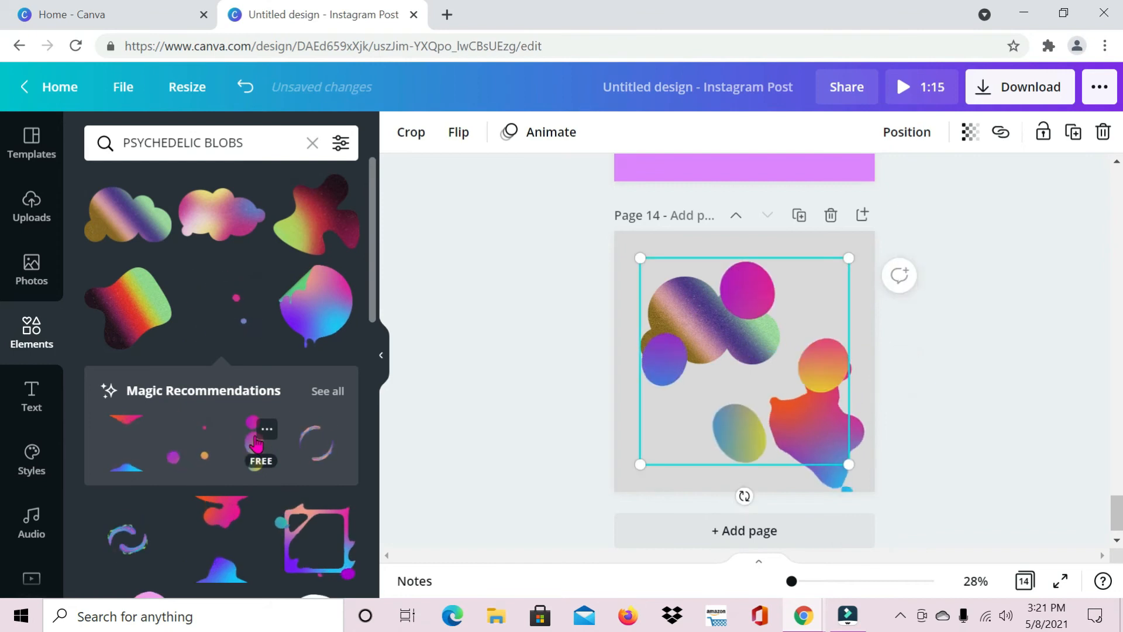
drag(759, 345, 726, 406)
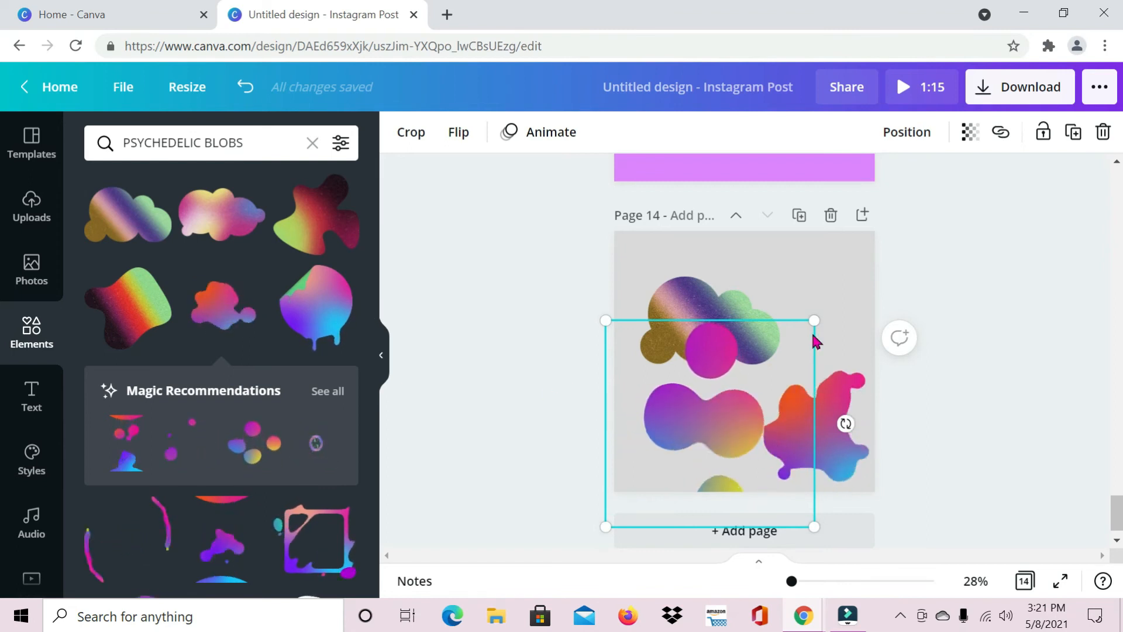
key(ctrl+z)
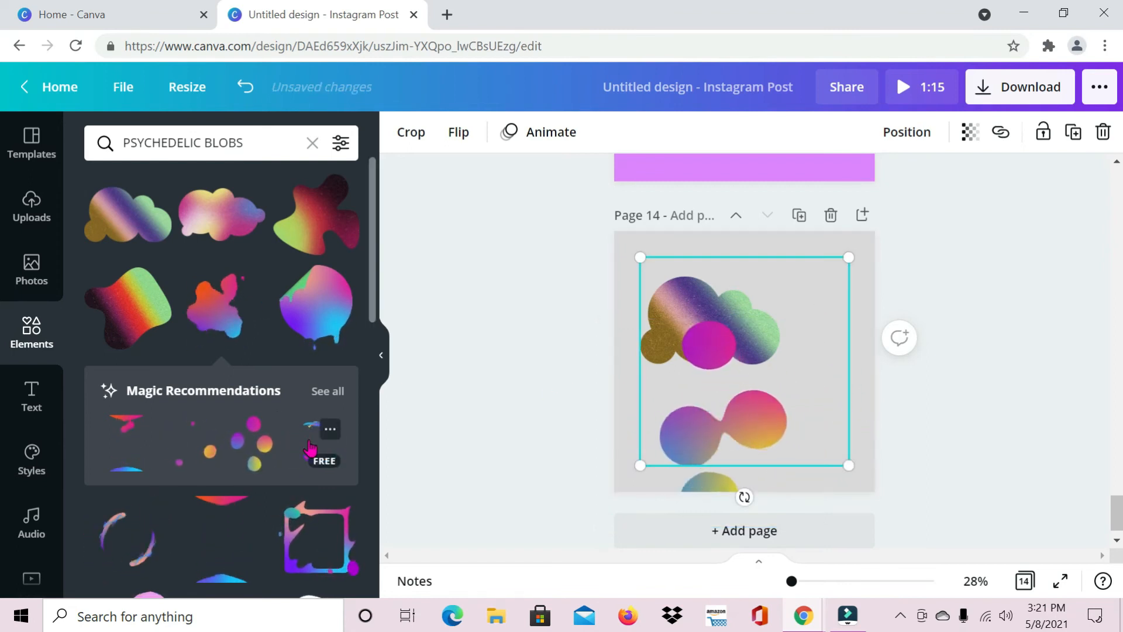
drag(808, 321, 808, 286)
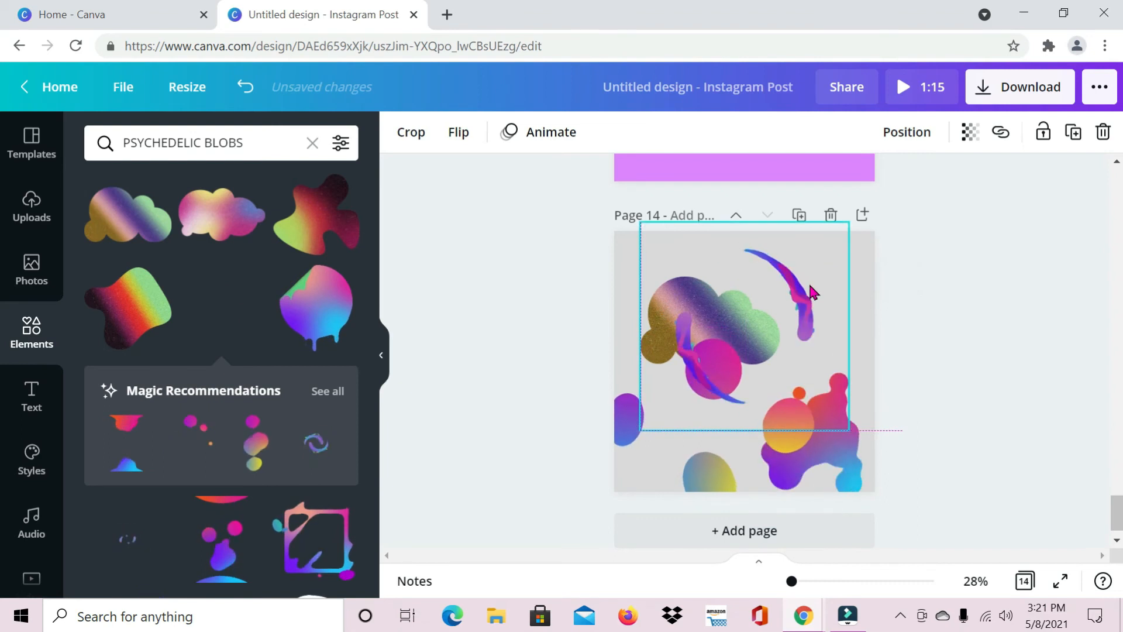
click(864, 277)
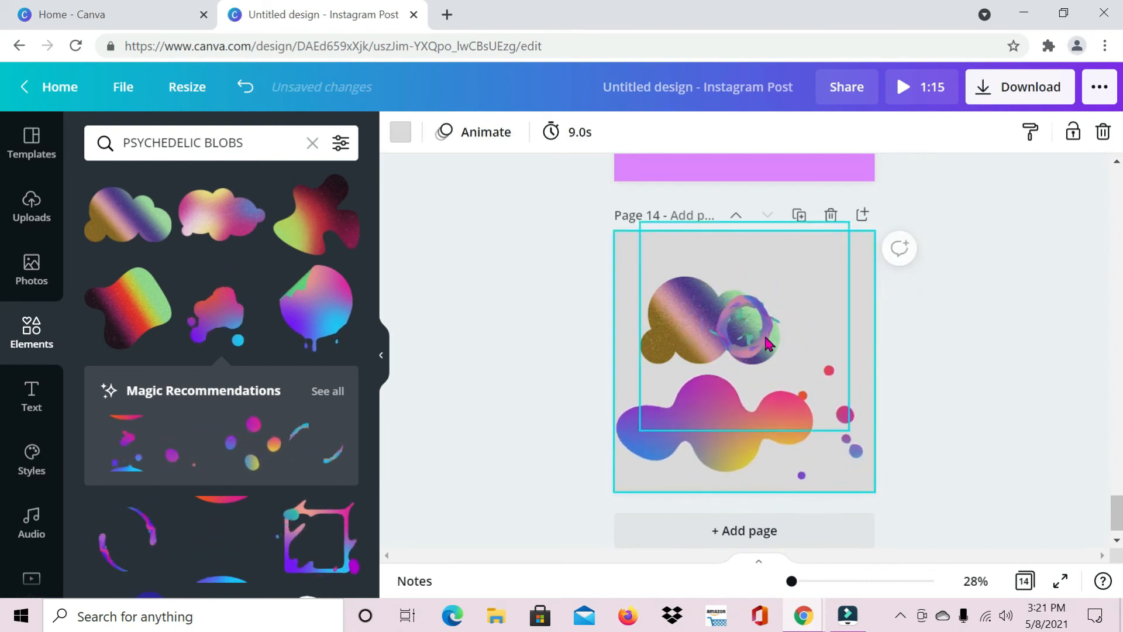
scroll(749, 355, up, 3)
scroll(750, 356, up, 3)
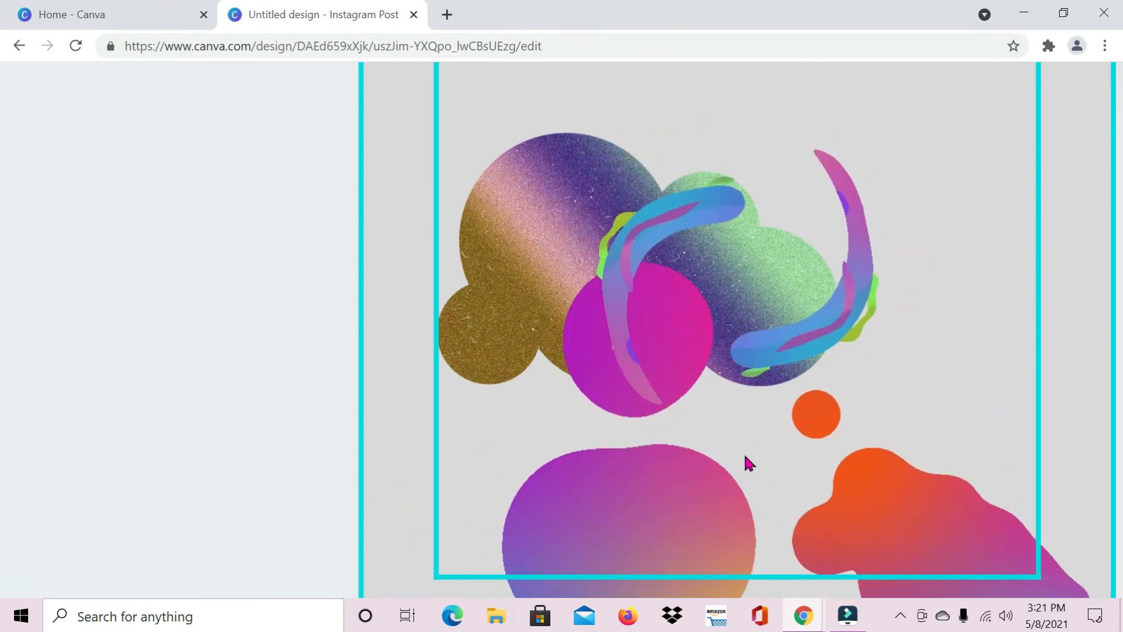
scroll(746, 457, down, 3)
scroll(746, 459, down, 5)
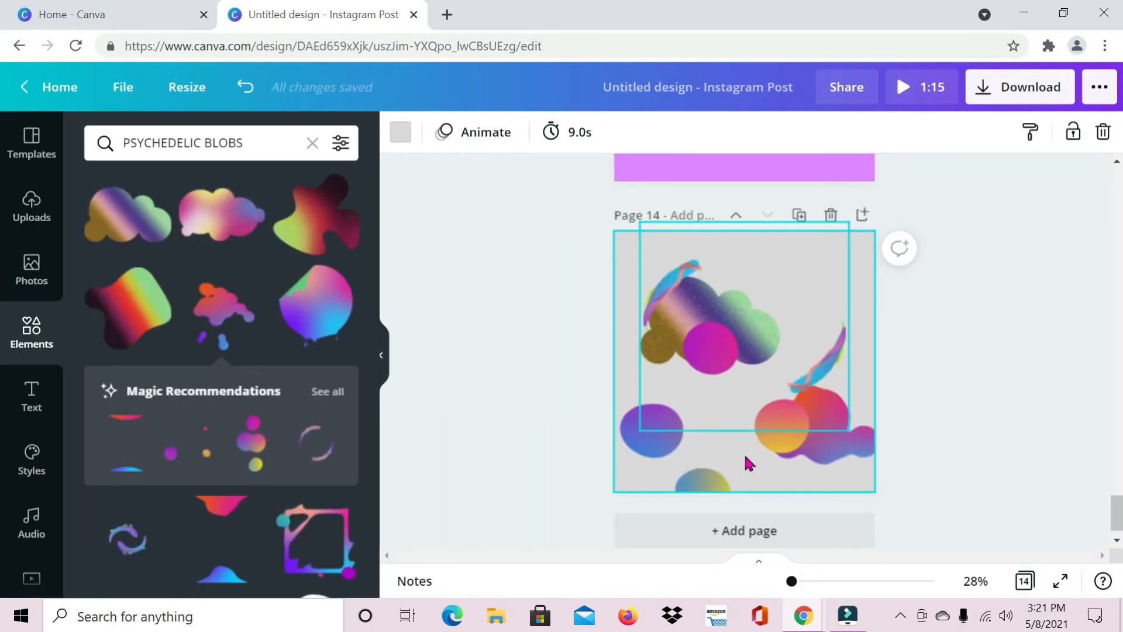
Add page 15 and search the elements for SCRIBBLE.
click(722, 531)
click(244, 144)
drag(245, 144, 110, 143)
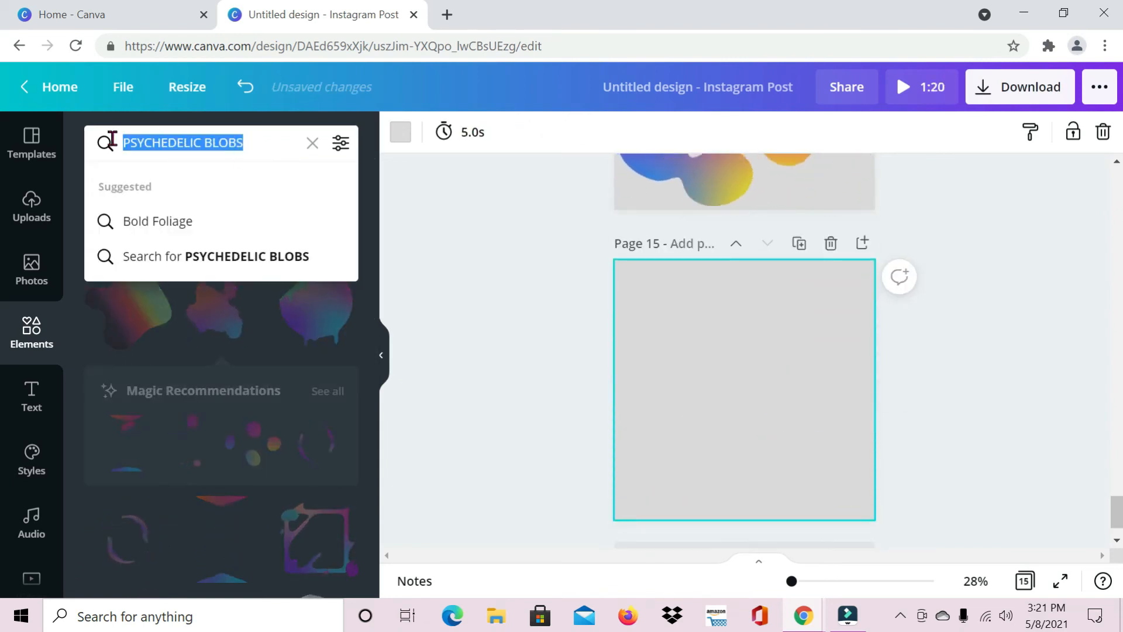
key(BackSpace)
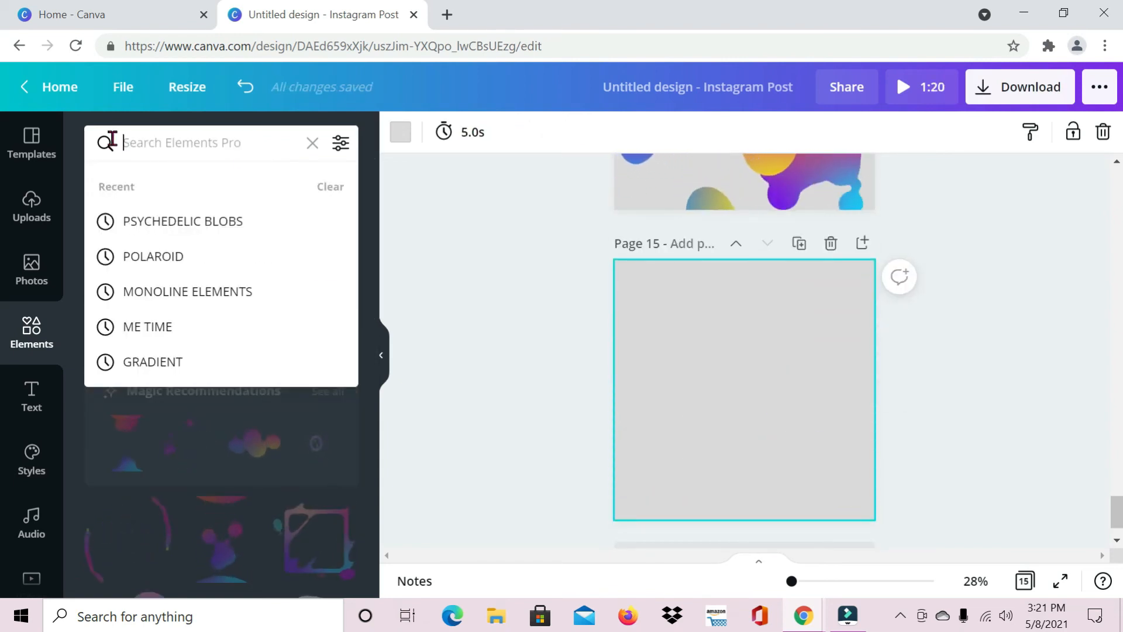
text(sc)
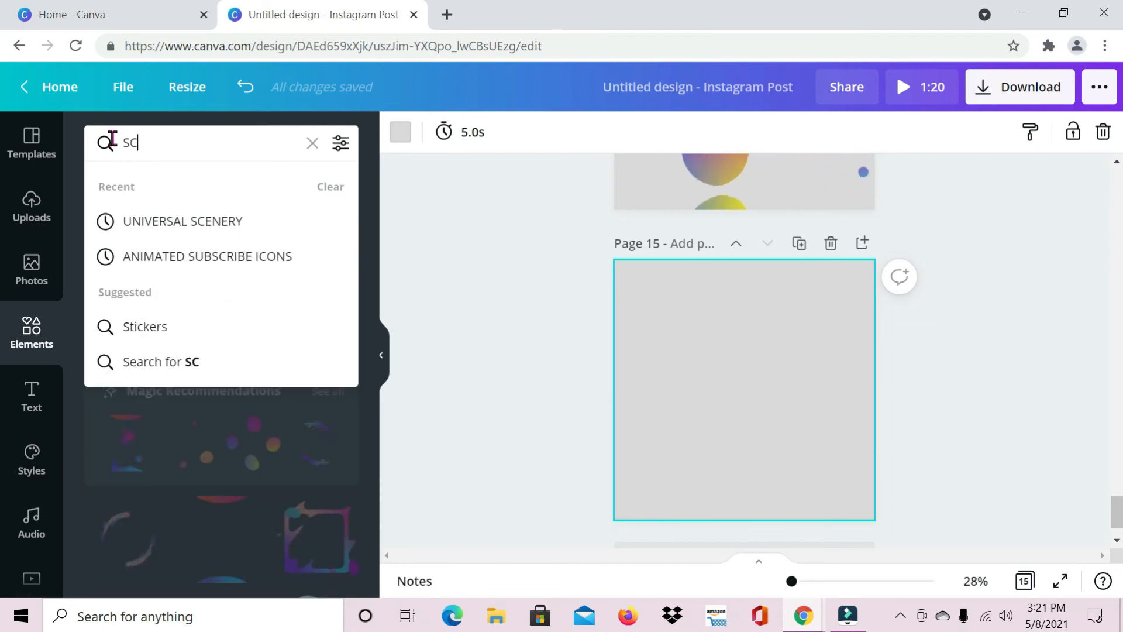
text(rin)
key(BackSpace)
text(bbLE)
key(Return)
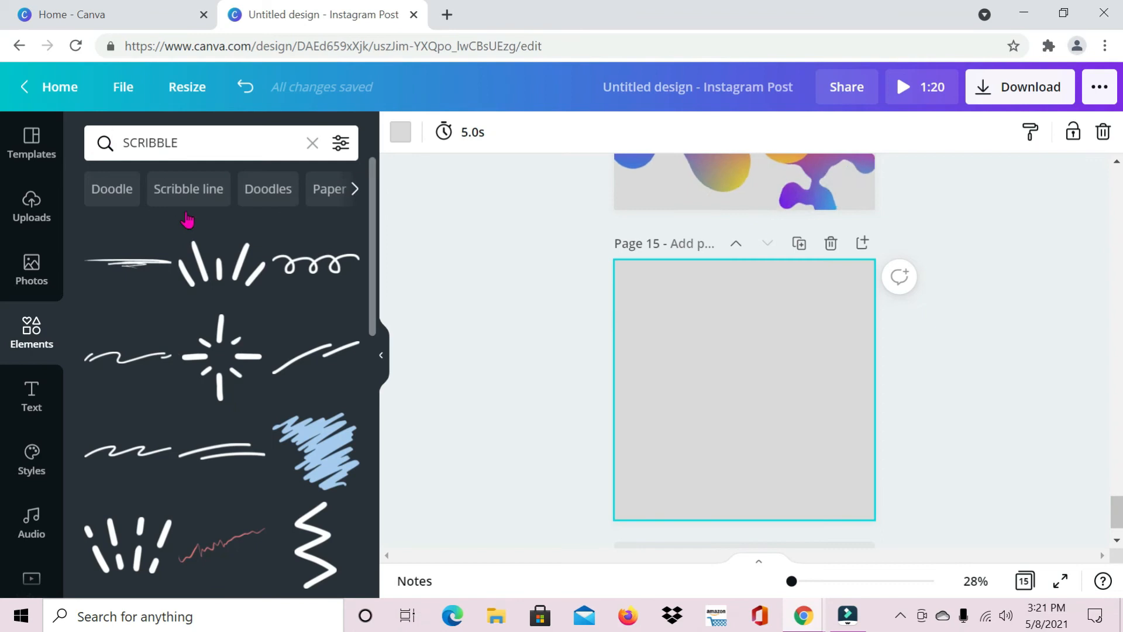
Add the horizontal scribble stroke to the centre of page 15 and recolour it near-black.
click(155, 267)
drag(736, 397, 664, 282)
double_click(744, 389)
click(815, 282)
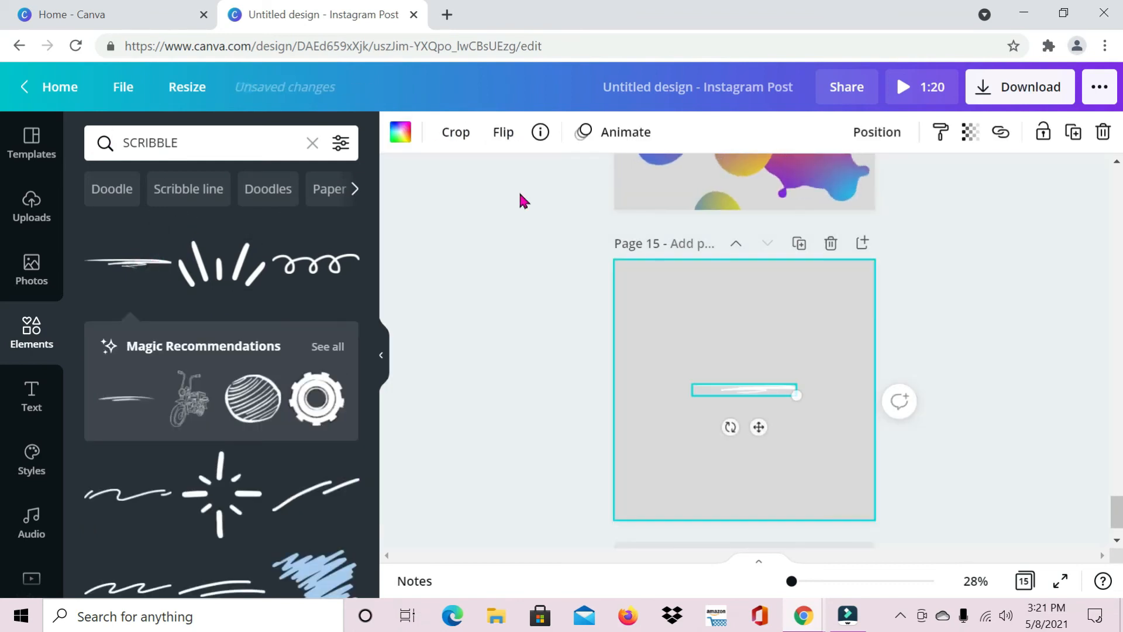
click(399, 143)
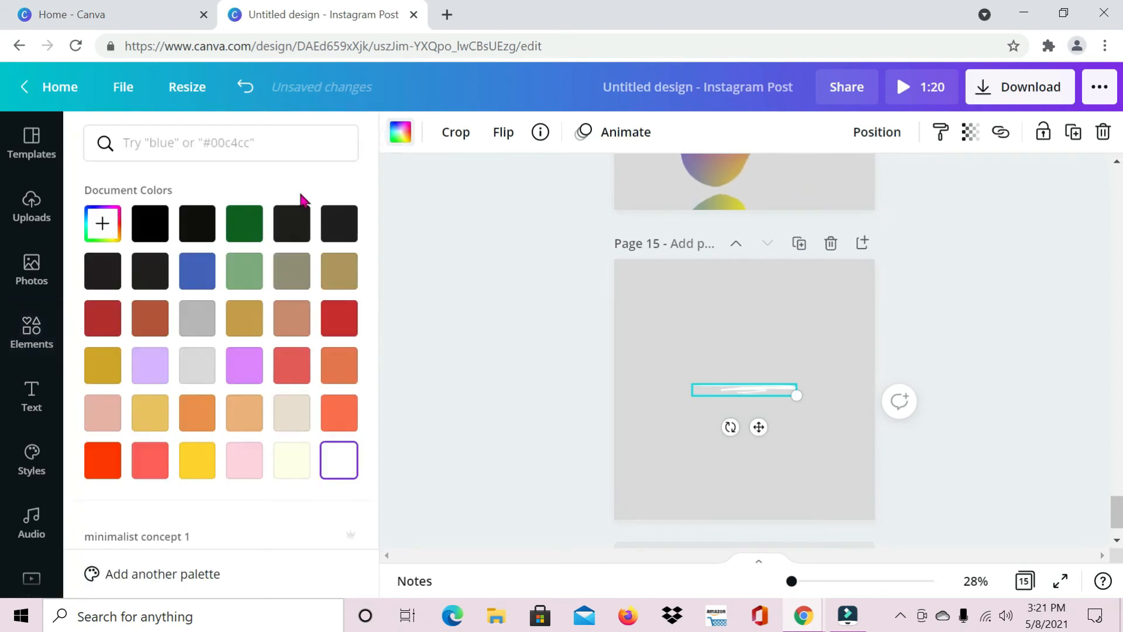
click(326, 224)
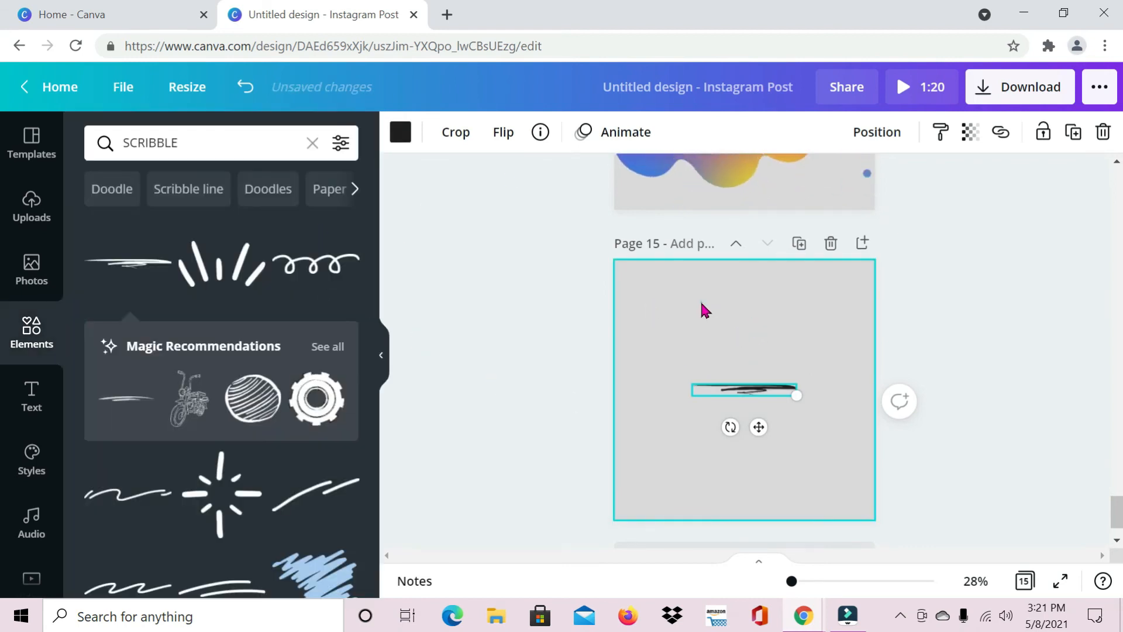
Set page 15's background to the near-black document colour.
click(702, 308)
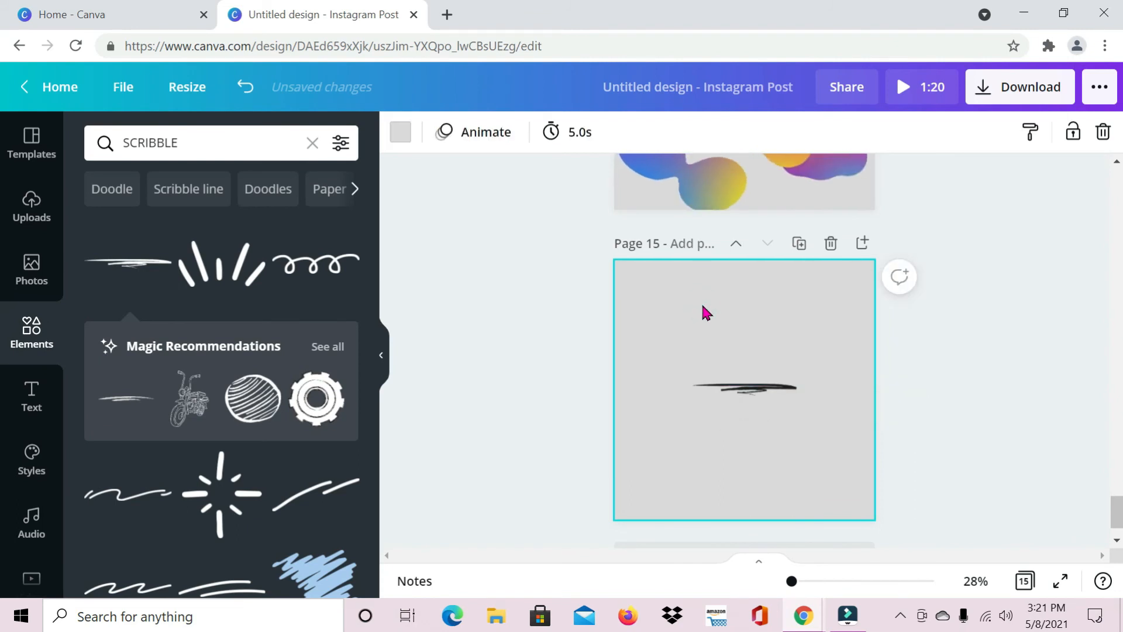
click(398, 133)
click(339, 223)
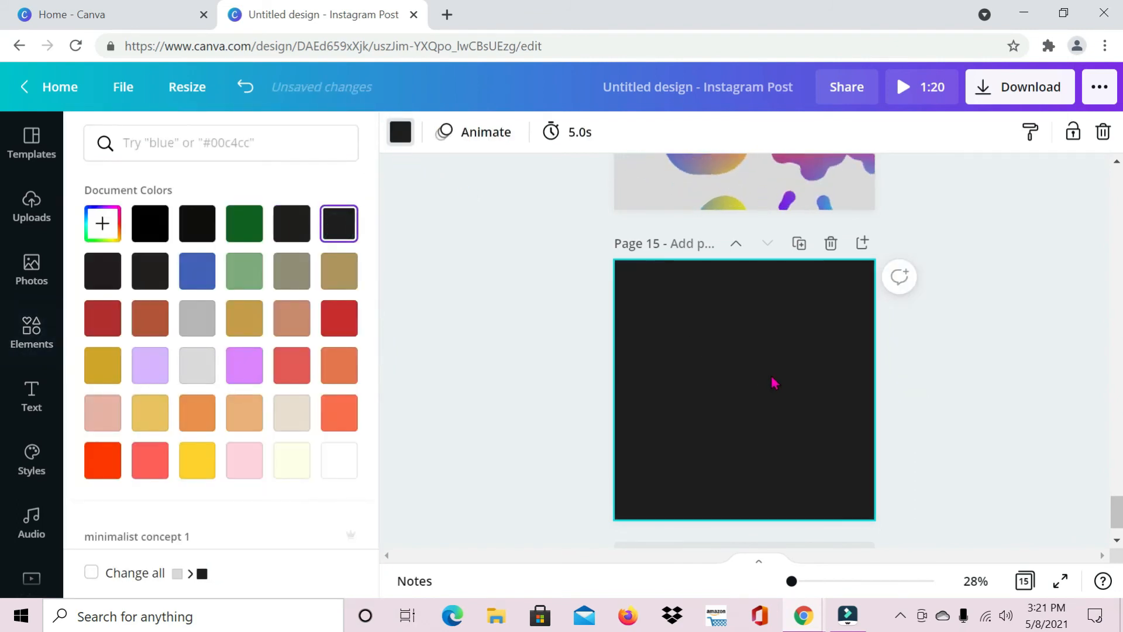
Recolour the scribble stroke white and move it to page 15's upper left.
click(733, 396)
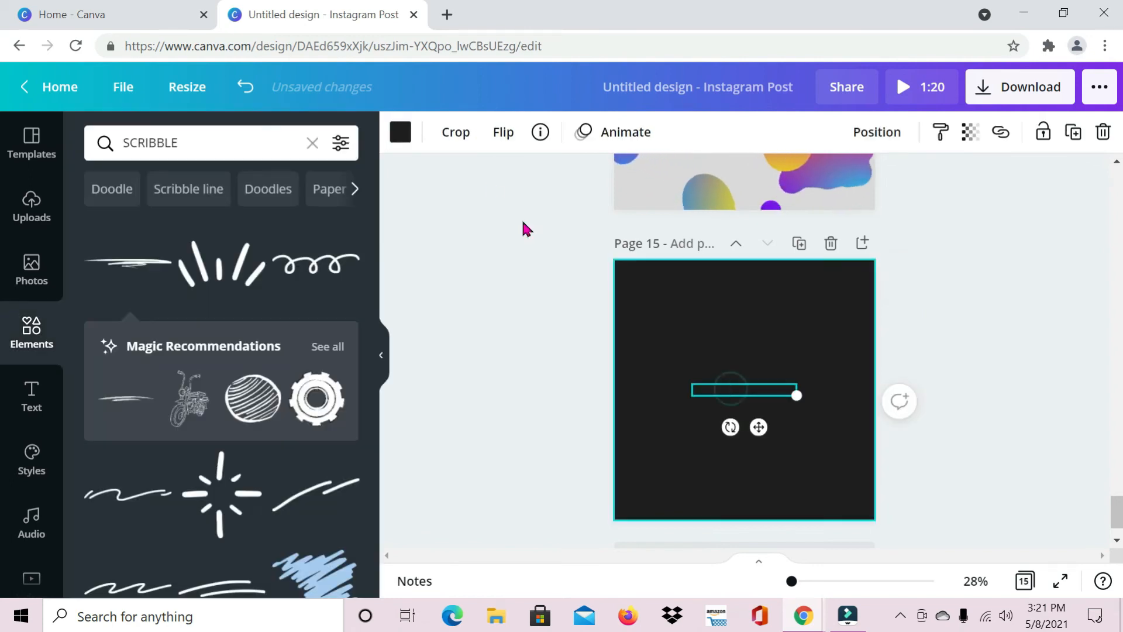
click(401, 131)
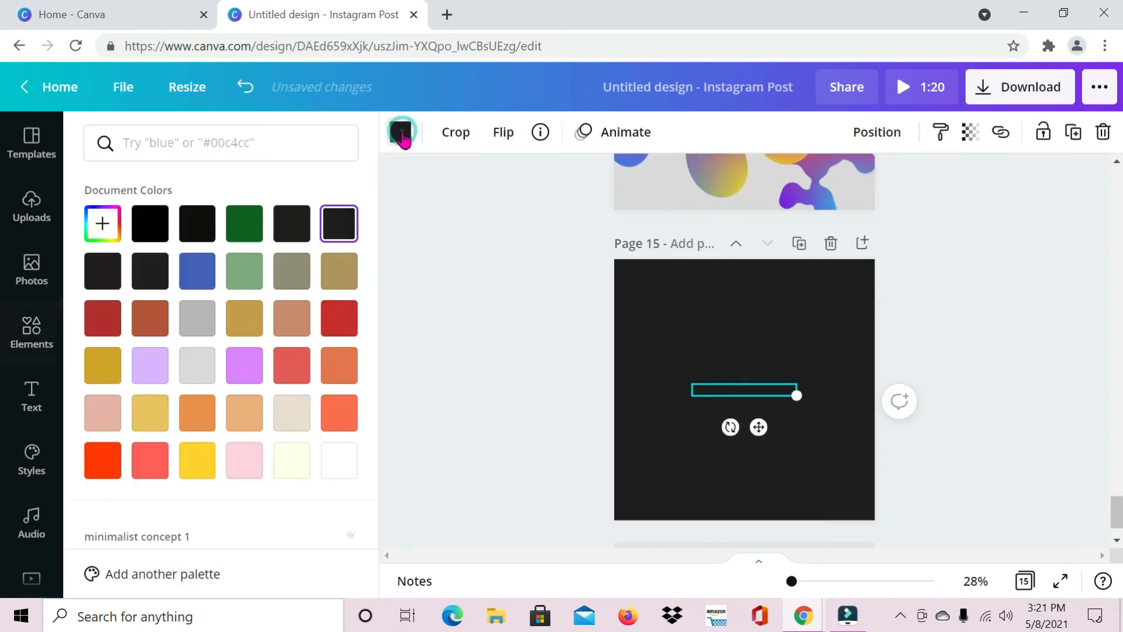
click(339, 479)
drag(758, 425, 697, 324)
click(518, 345)
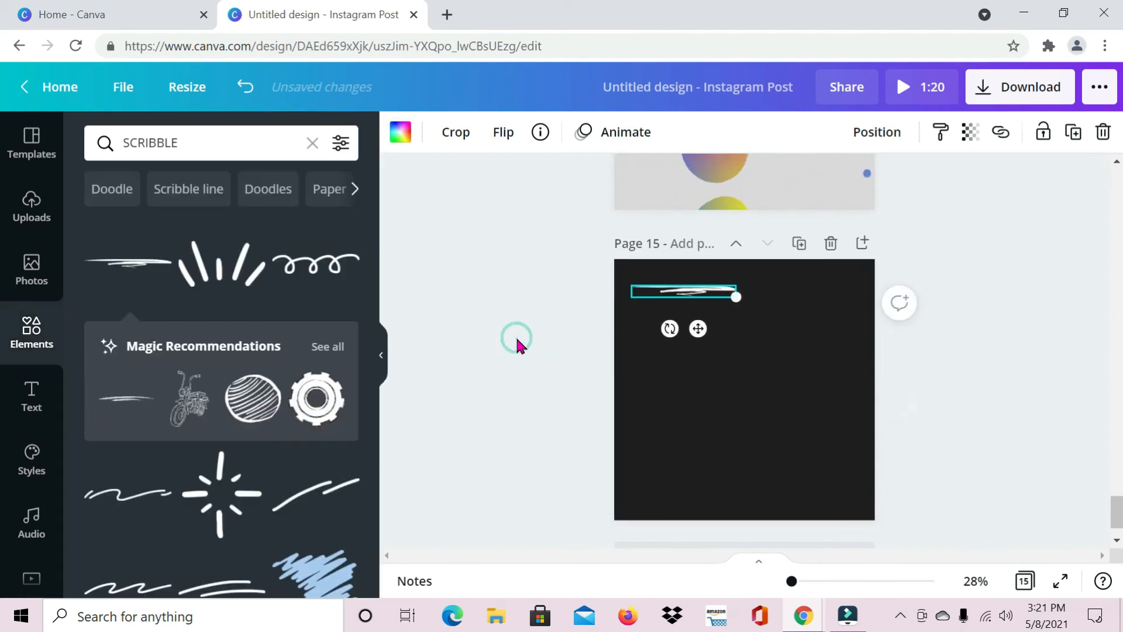
Add the white looped scribble to page 15's upper right, beside the scribble stroke.
click(740, 376)
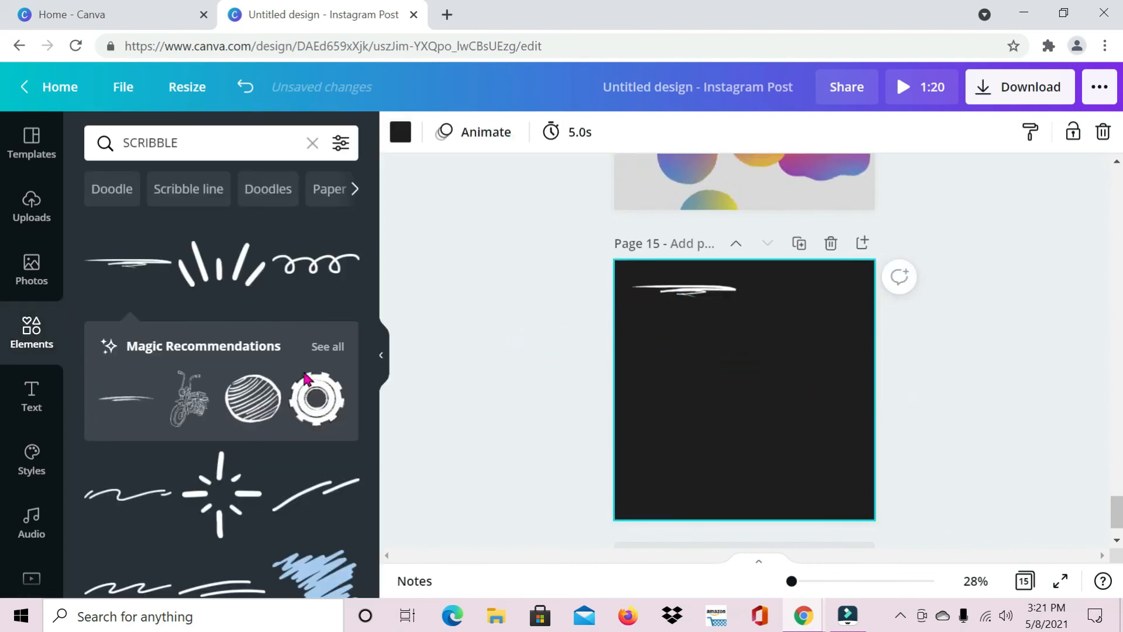
click(316, 272)
drag(778, 391, 828, 297)
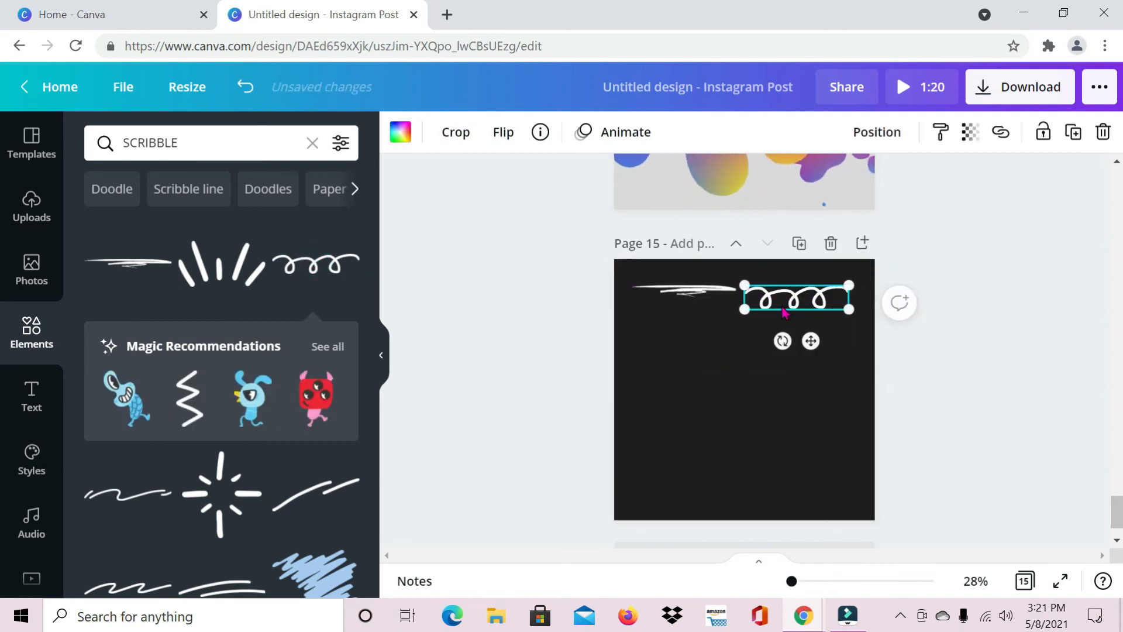
Add the light blue scribbled patch to page 15, placing it left of centre.
scroll(303, 499, down, 3)
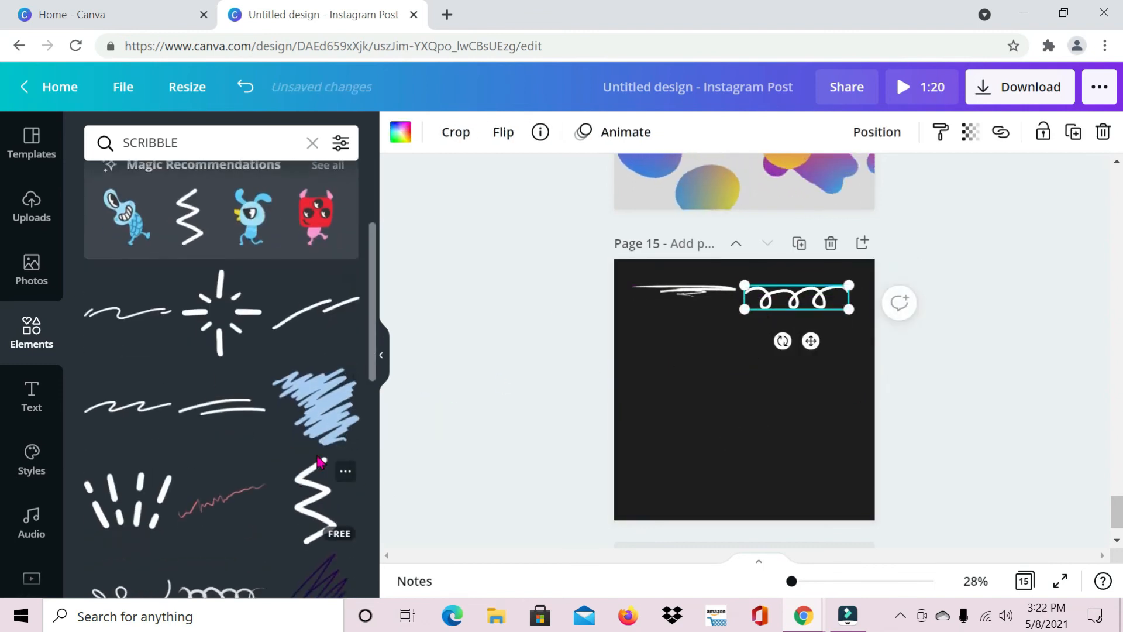
click(326, 422)
drag(764, 409, 712, 409)
Add the white zigzag and the thin pinkish-red scribble to the centre of page 15.
click(310, 503)
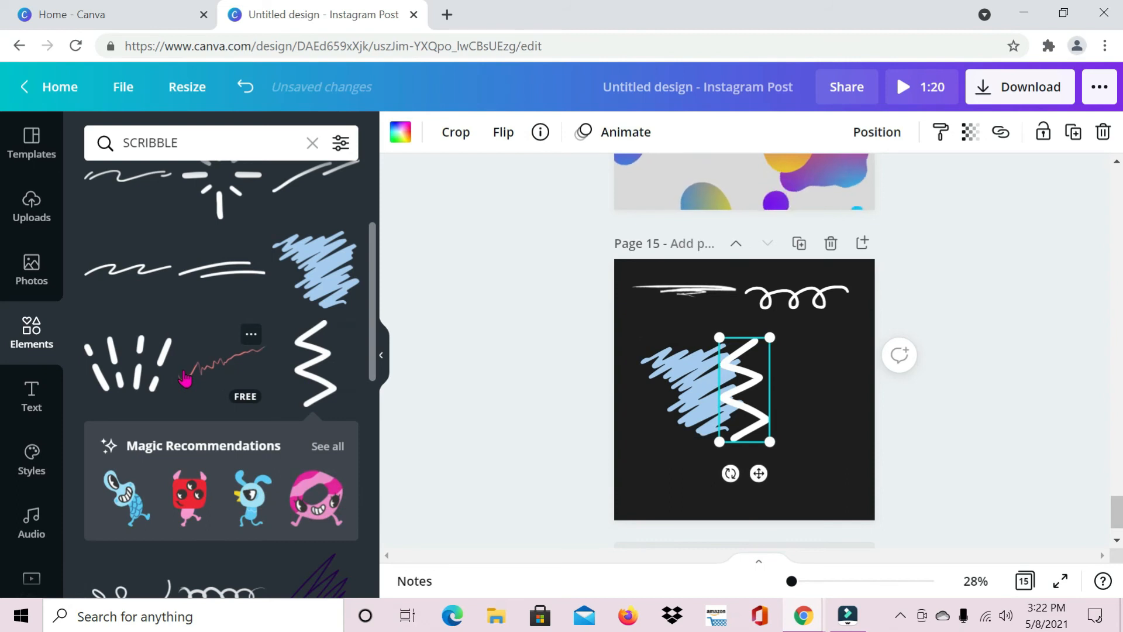
click(217, 363)
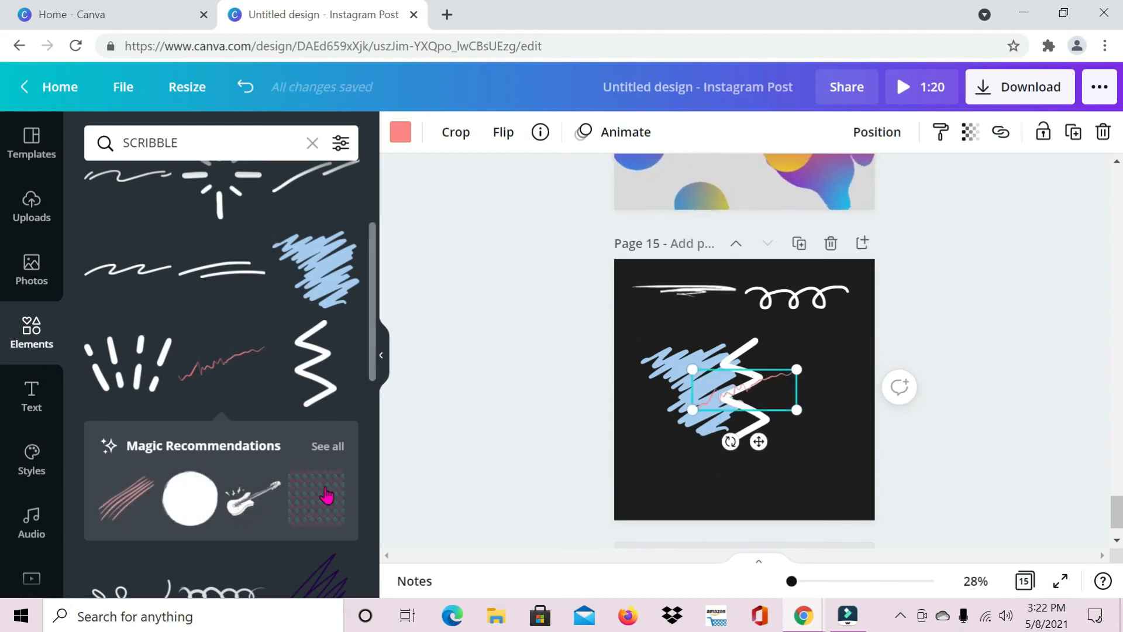
Show all recommendations for the thin scribble and add the electric guitar at page 15's lower right.
click(327, 447)
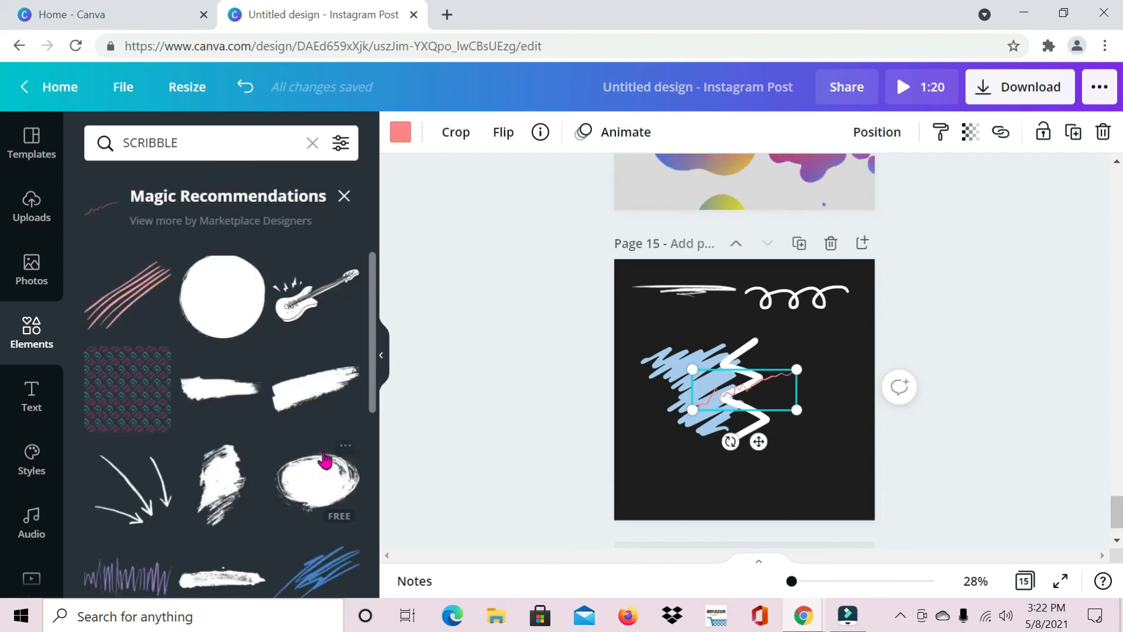
click(314, 314)
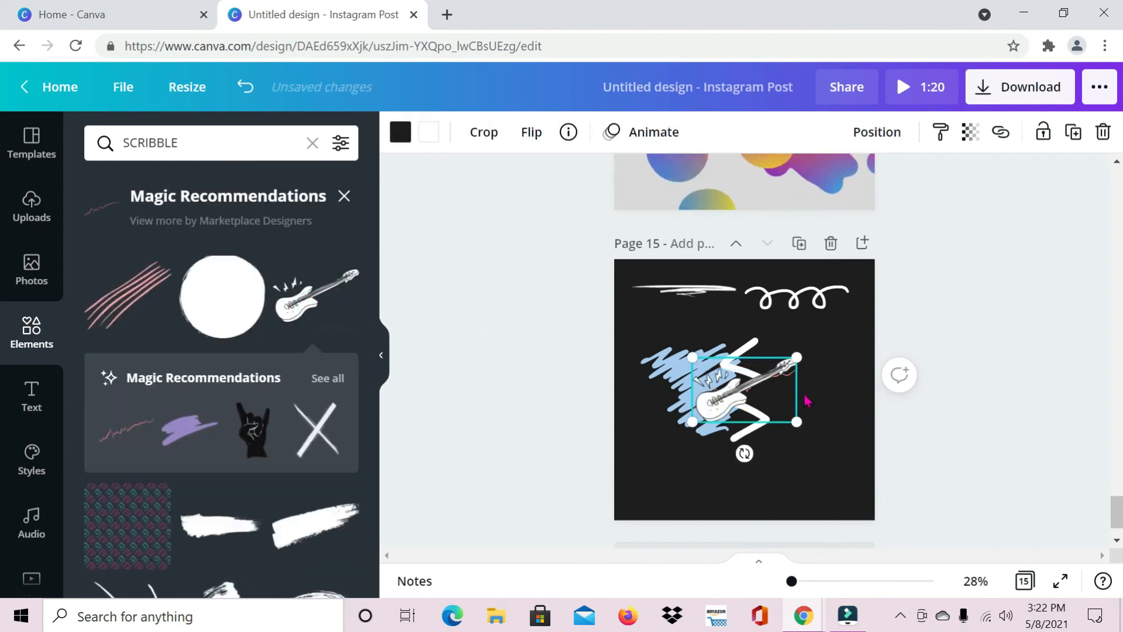
drag(768, 398, 828, 470)
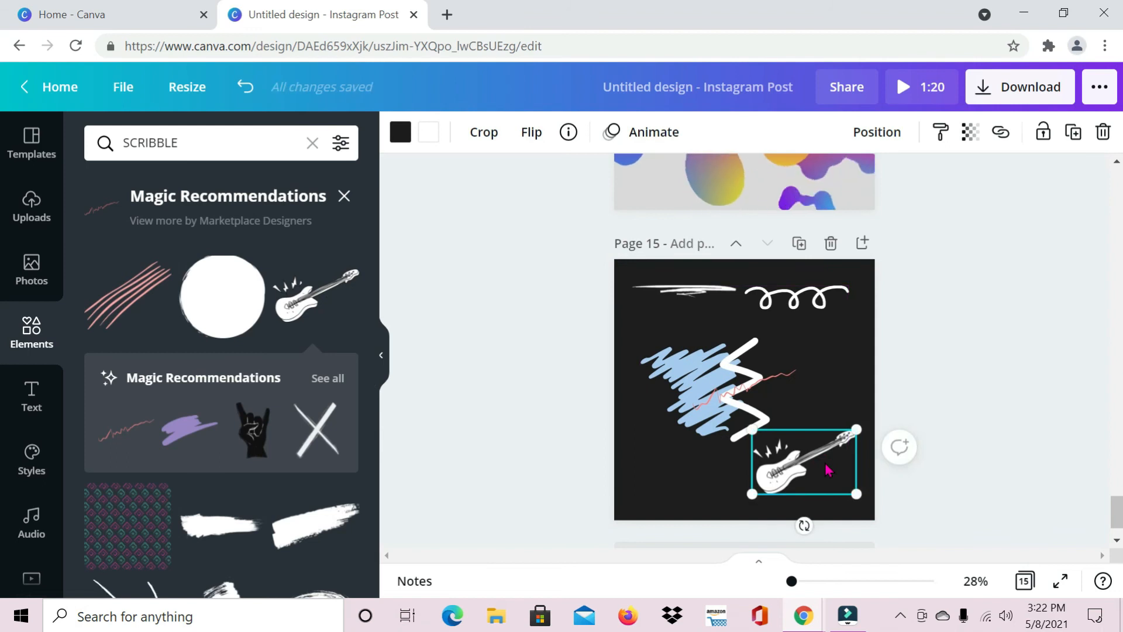
Search the elements for SIMPLIFIEDILLO to fill page 16.
click(644, 446)
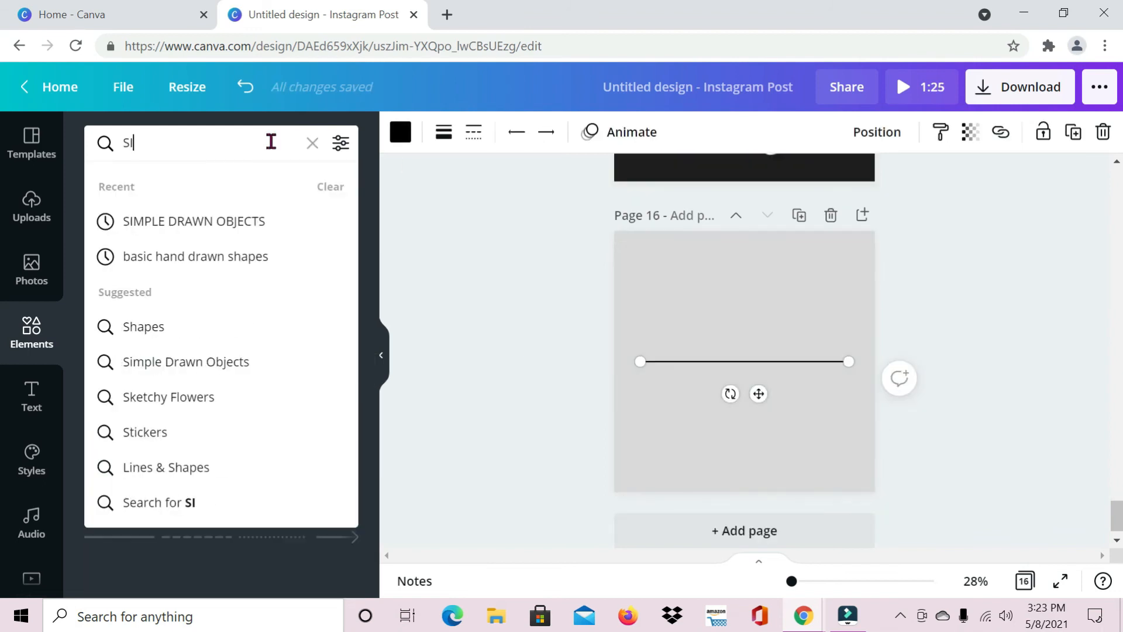
text(MPLIFIEDILLO)
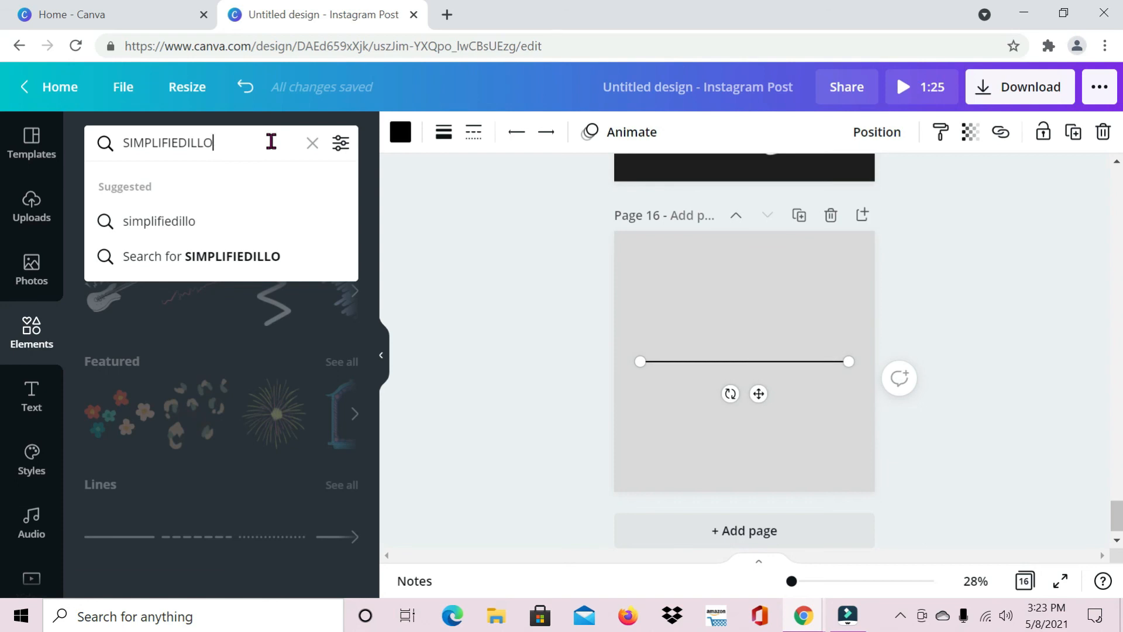
key(Return)
Add the orange round blob to page 16's upper left and delete the horizontal line across the page.
click(144, 233)
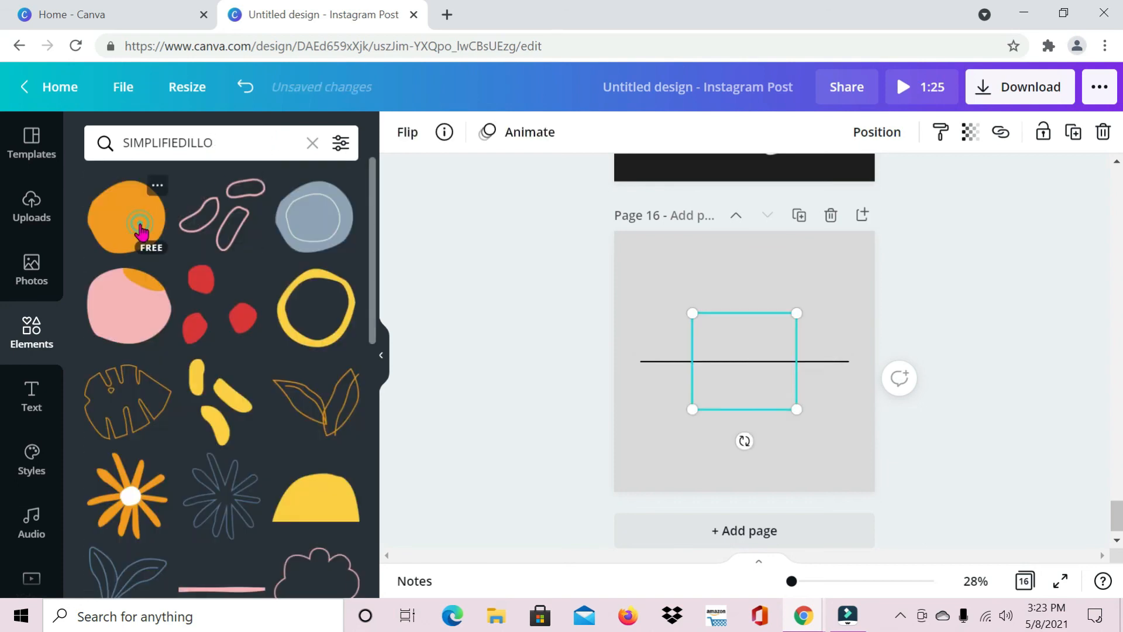
drag(725, 351, 693, 305)
click(831, 450)
click(781, 327)
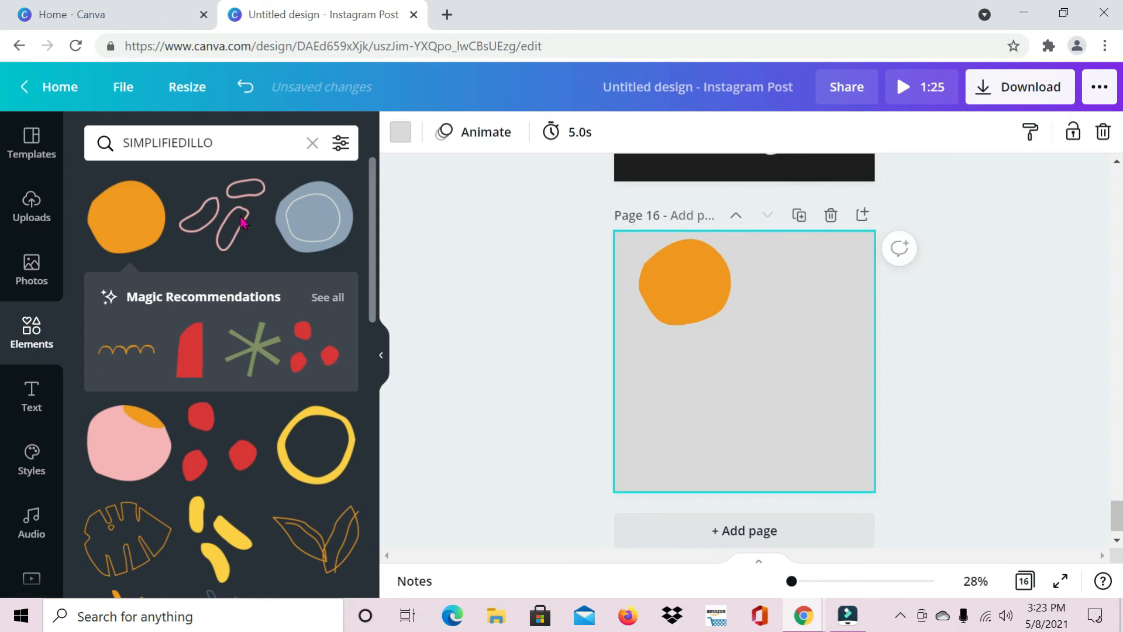
Add the recommended red half-arch shape at page 16's right and the blue outlined flower at its lower left.
click(198, 358)
drag(736, 378, 793, 346)
scroll(148, 450, down, 5)
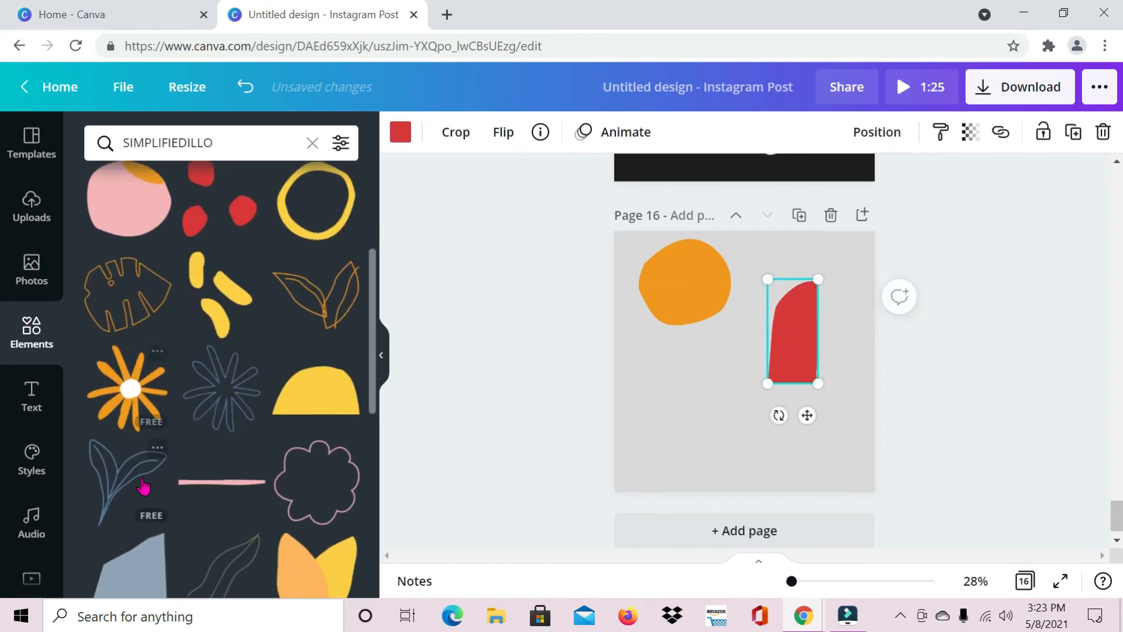
click(203, 396)
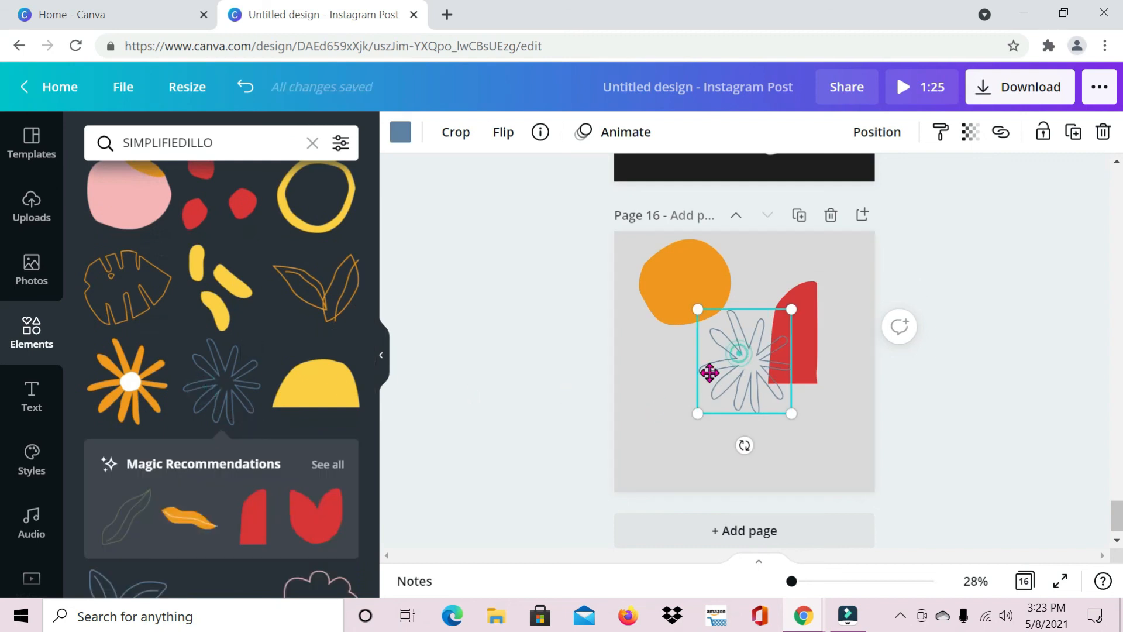
drag(710, 373, 679, 395)
Add the yellow half-dome shape to page 16's lower right, below the red shape.
click(279, 393)
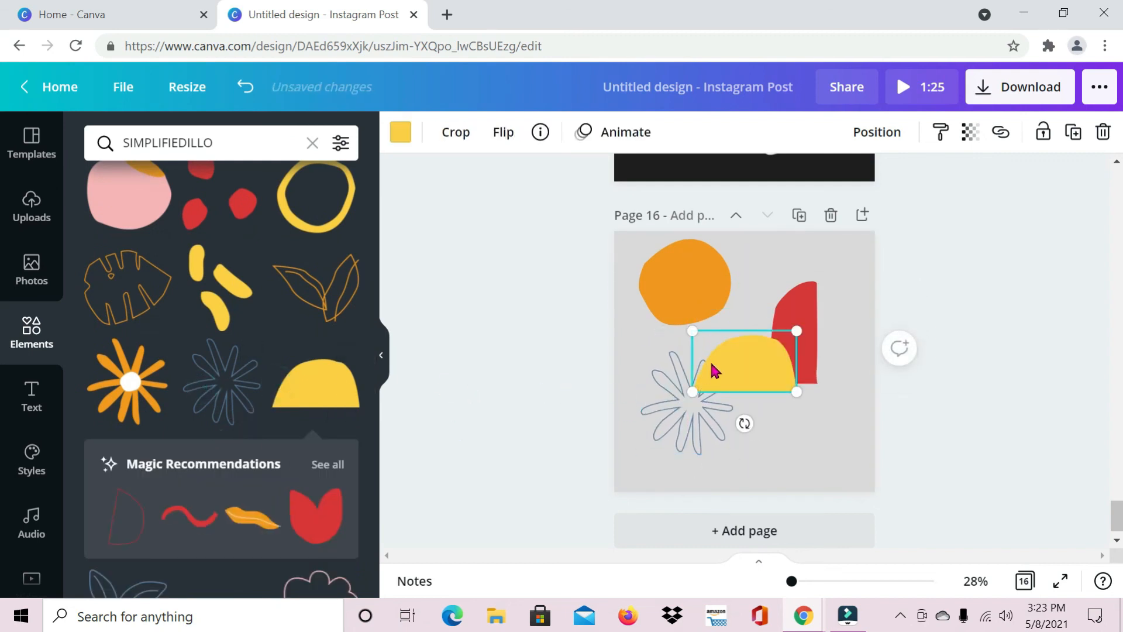
drag(739, 367, 802, 447)
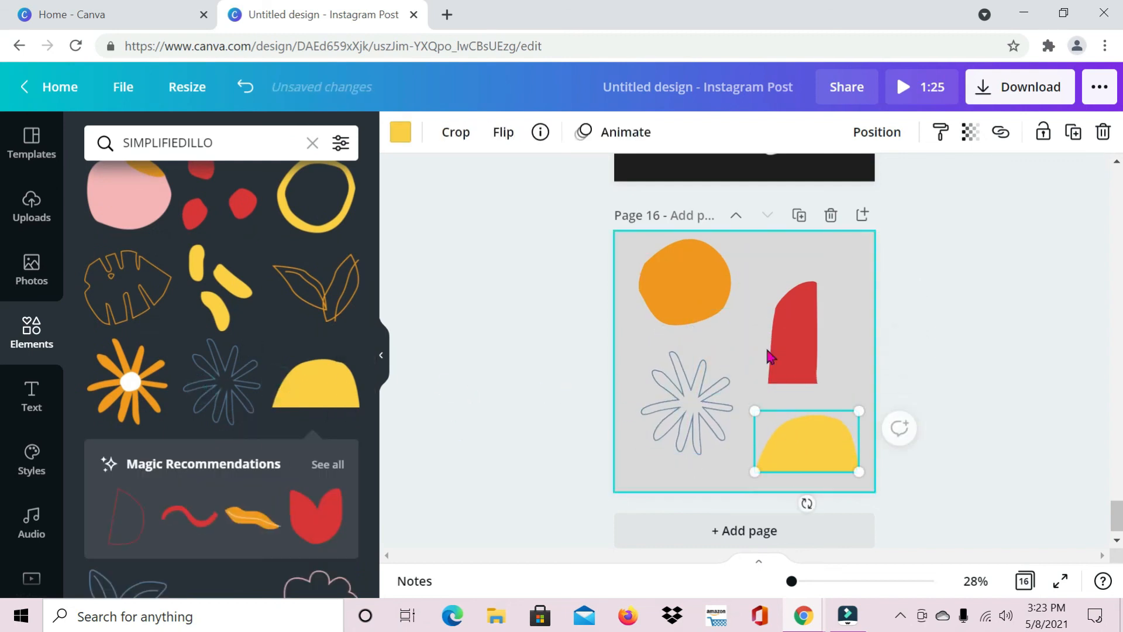
Deselect the yellow half-dome shape on page 16 and collapse the element search results to enlarge the canvas area.
click(539, 303)
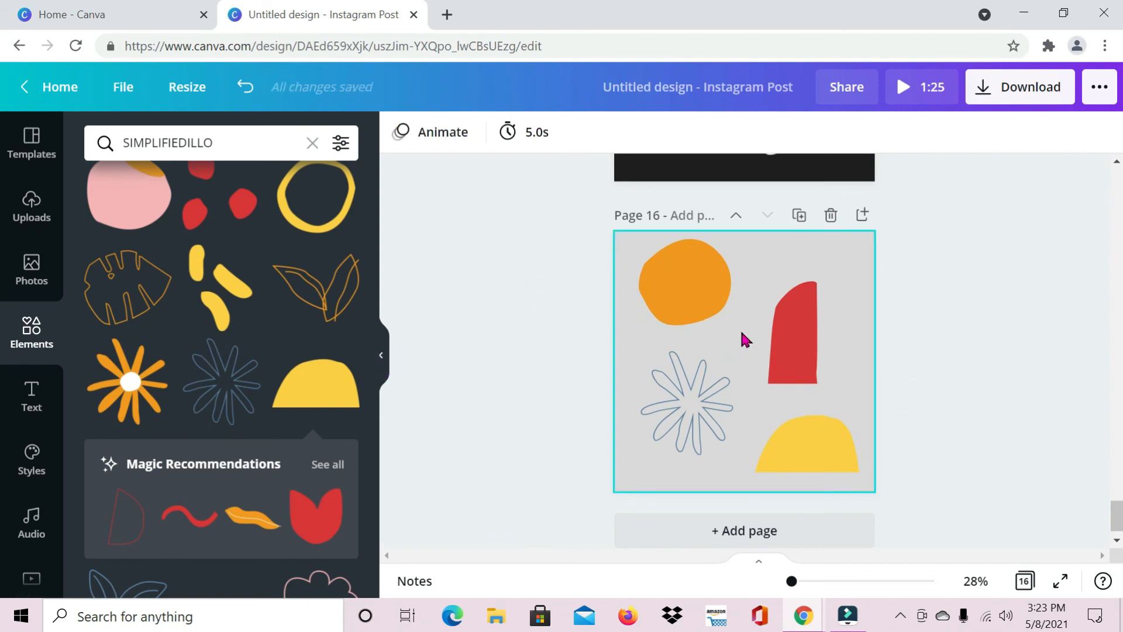
scroll(742, 339, up, 1)
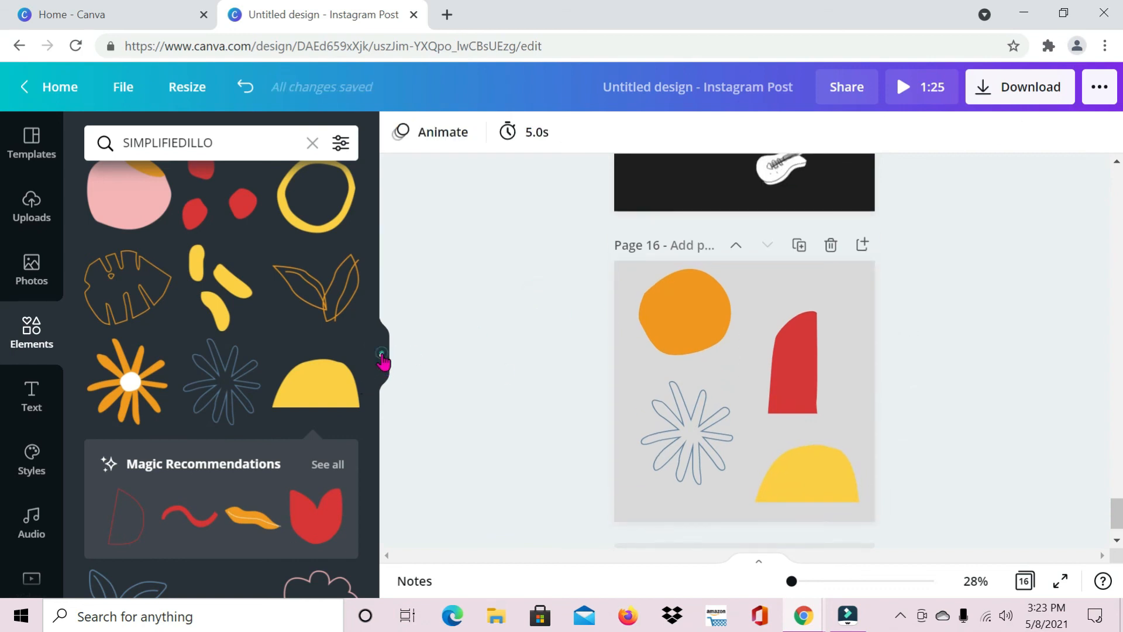
click(379, 358)
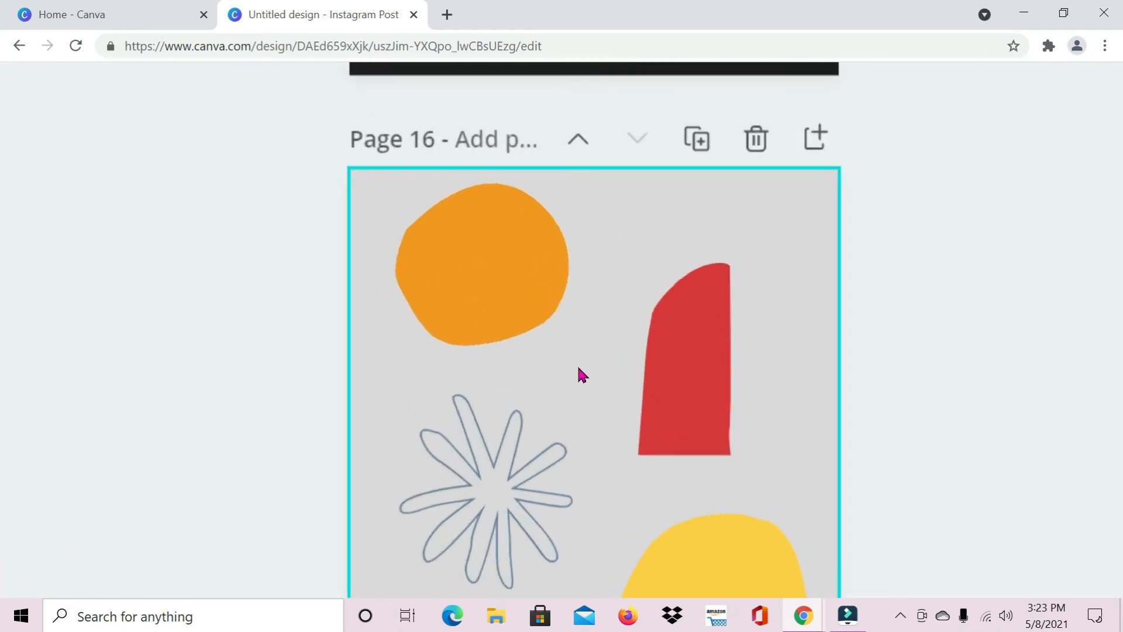
Review the sample graphics placed on every page of the design, going from page 16 back to page 1.
scroll(580, 369, down, 2)
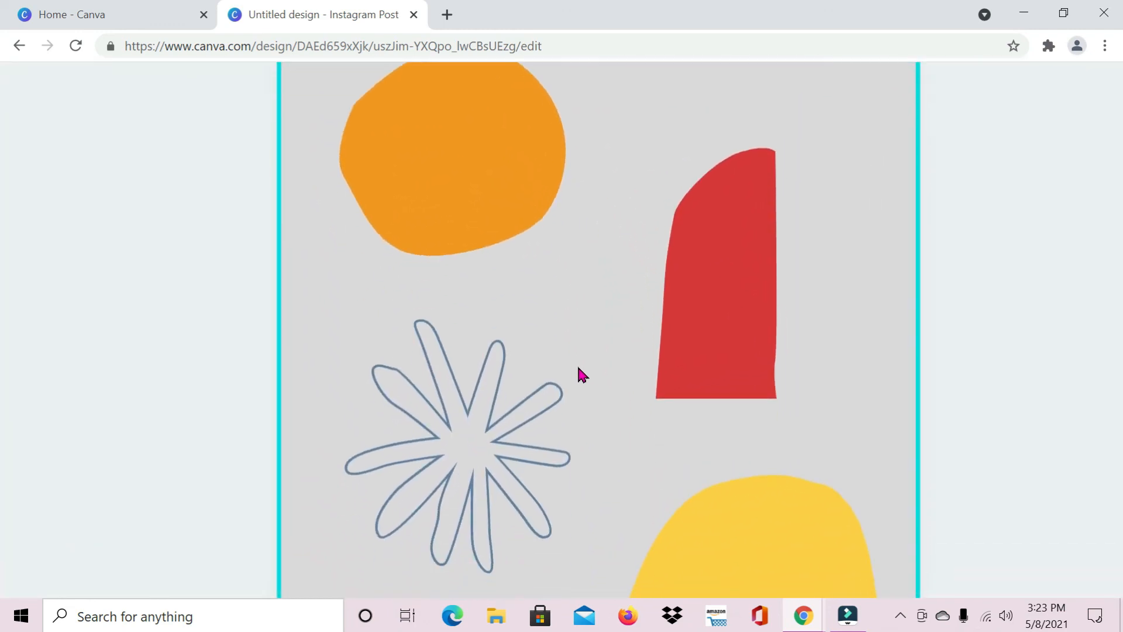
scroll(578, 370, up, 20)
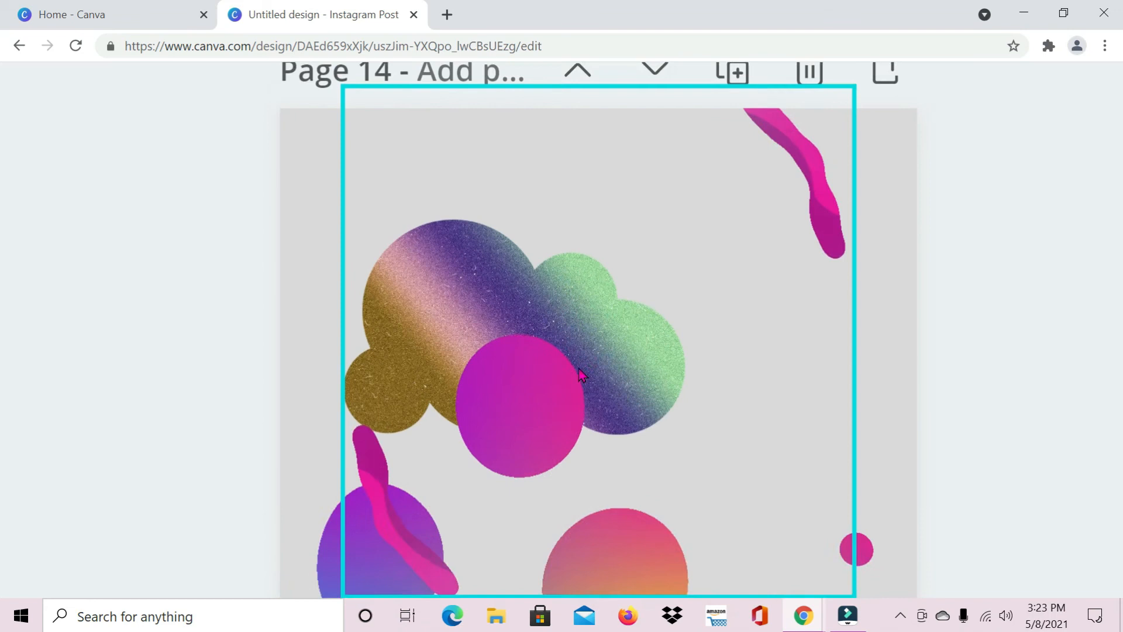
scroll(580, 374, up, 20)
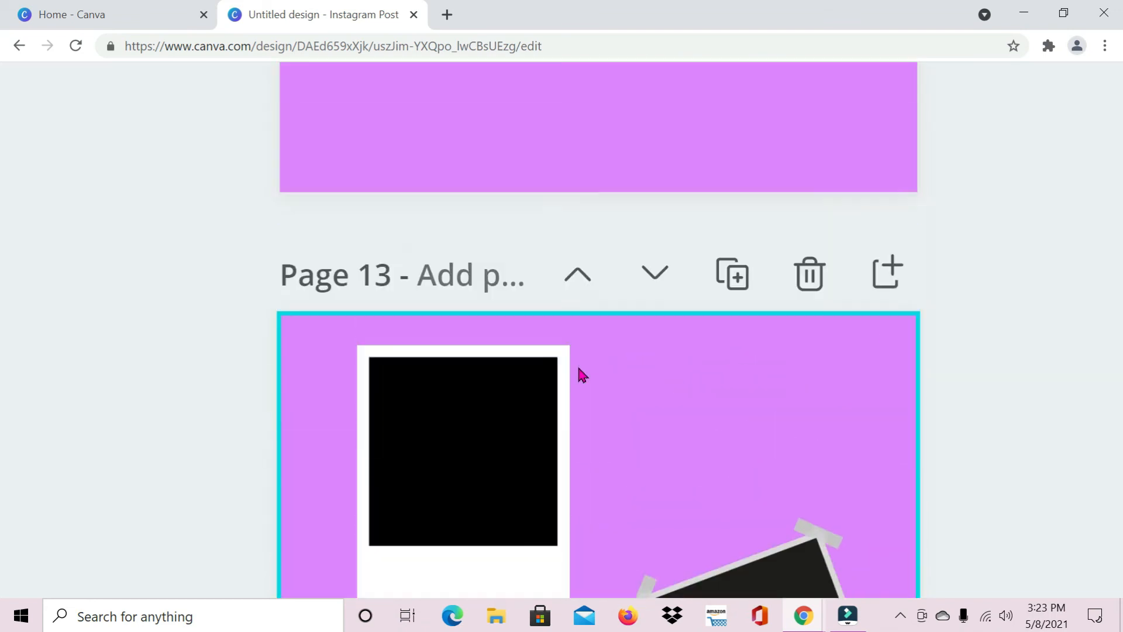
scroll(579, 375, up, 5)
ctrl+scroll(578, 375, up, 3)
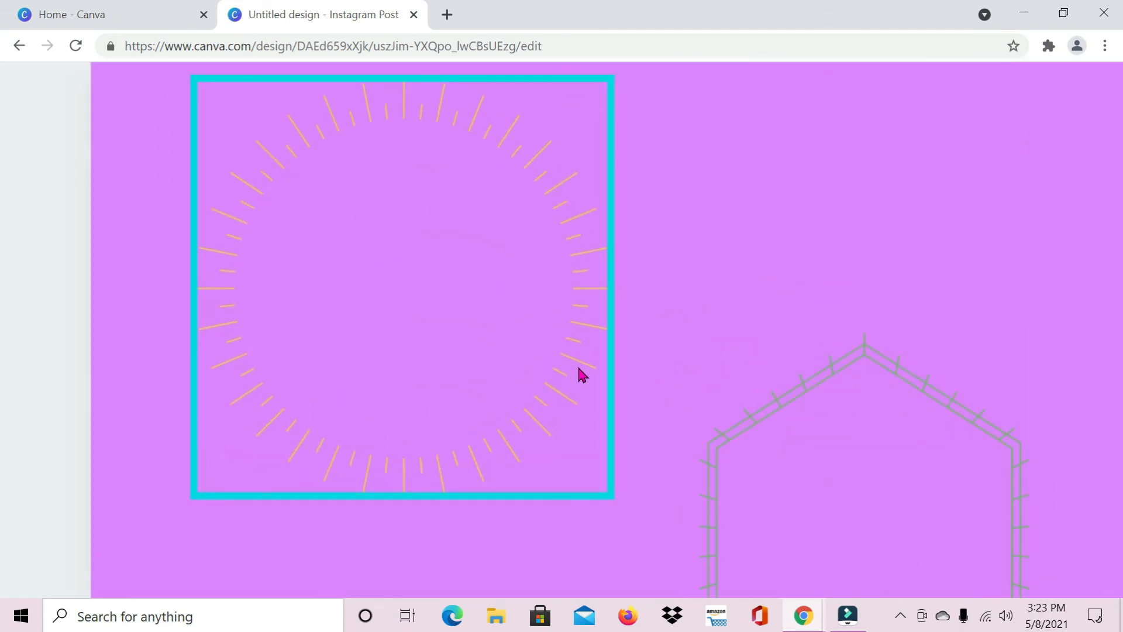
ctrl+scroll(578, 372, down, 3)
scroll(577, 371, up, 12)
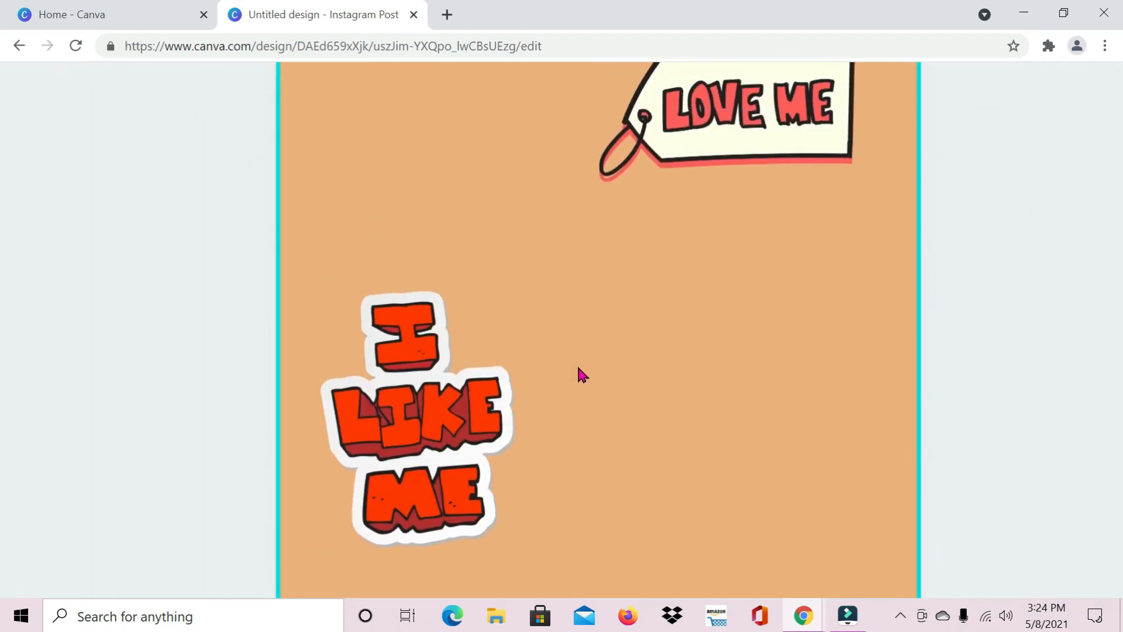
scroll(567, 558, up, 15)
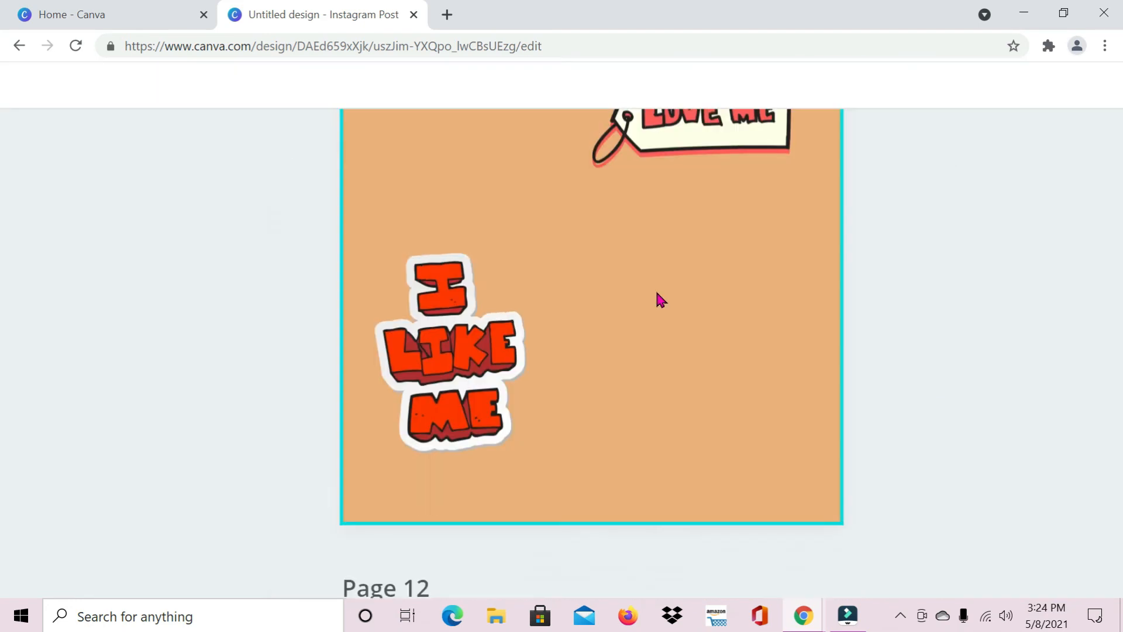
scroll(657, 293, up, 2)
scroll(660, 300, up, 8)
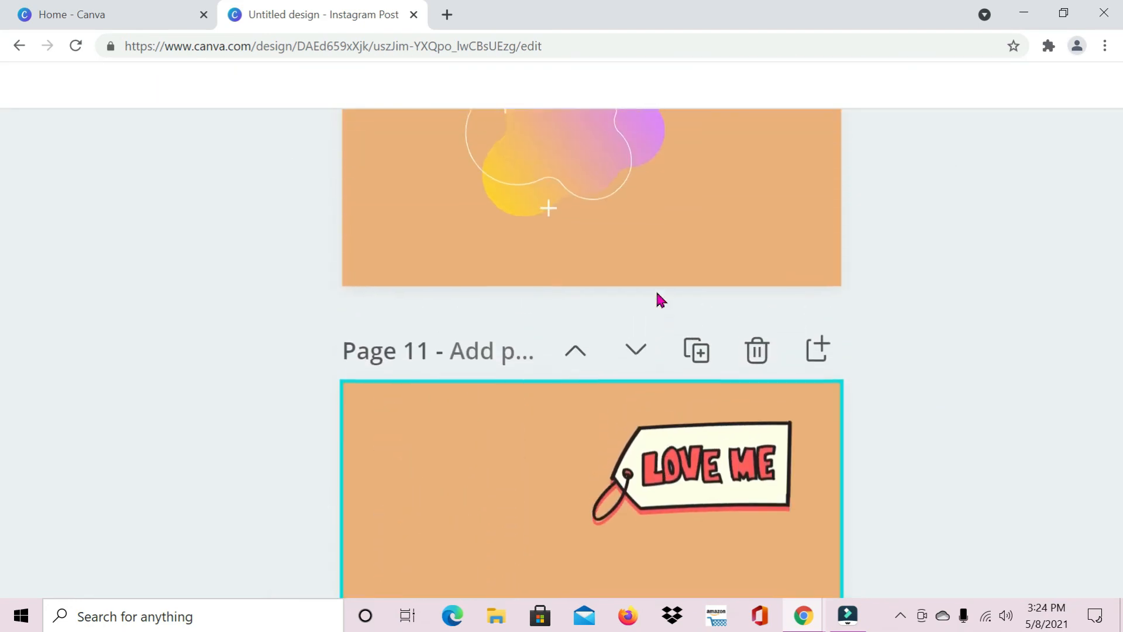
scroll(657, 295, up, 3)
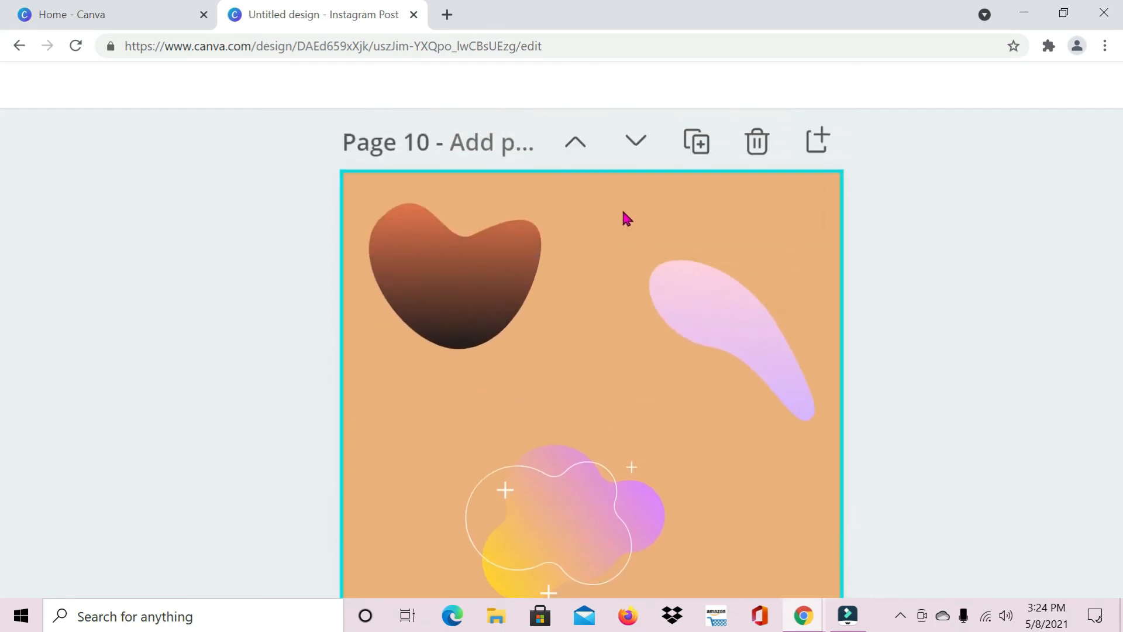
scroll(626, 221, up, 6)
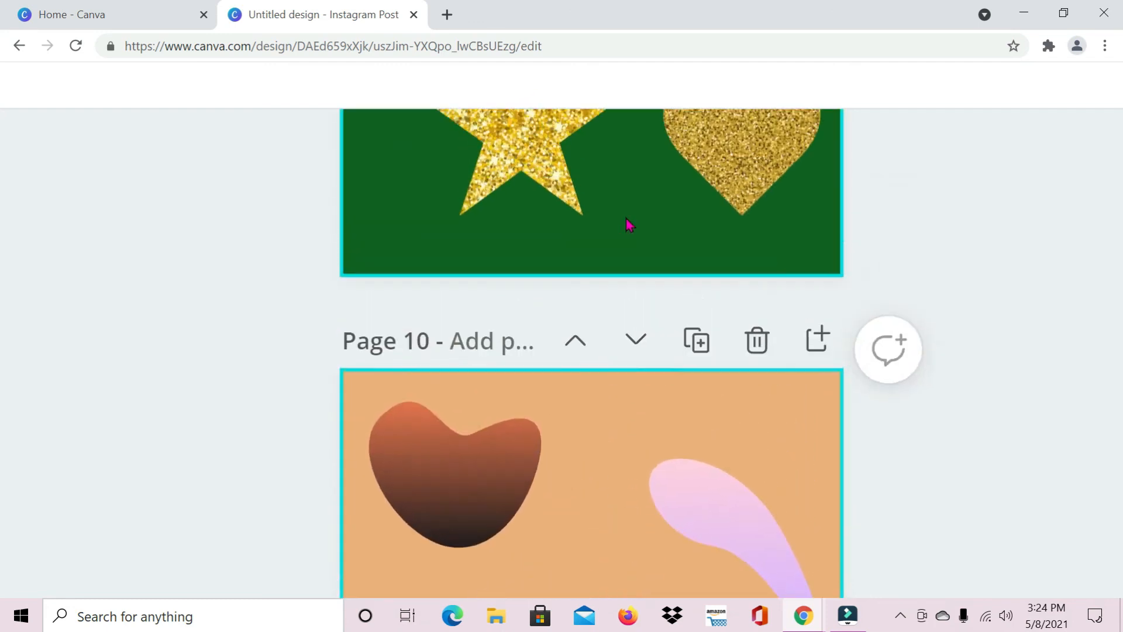
scroll(626, 221, up, 7)
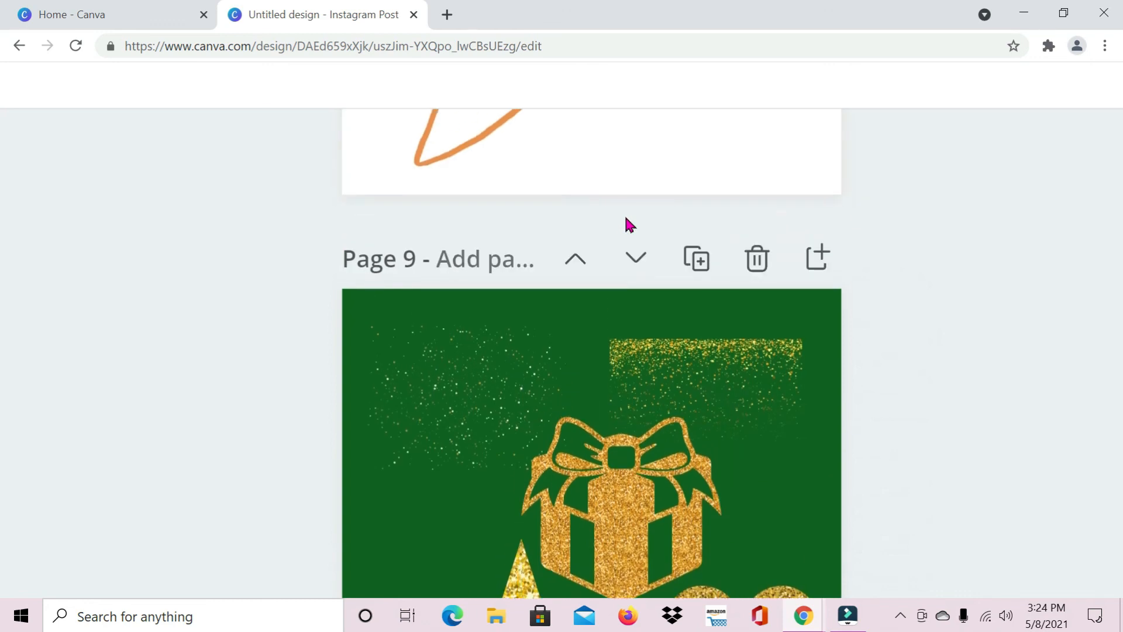
scroll(607, 165, up, 6)
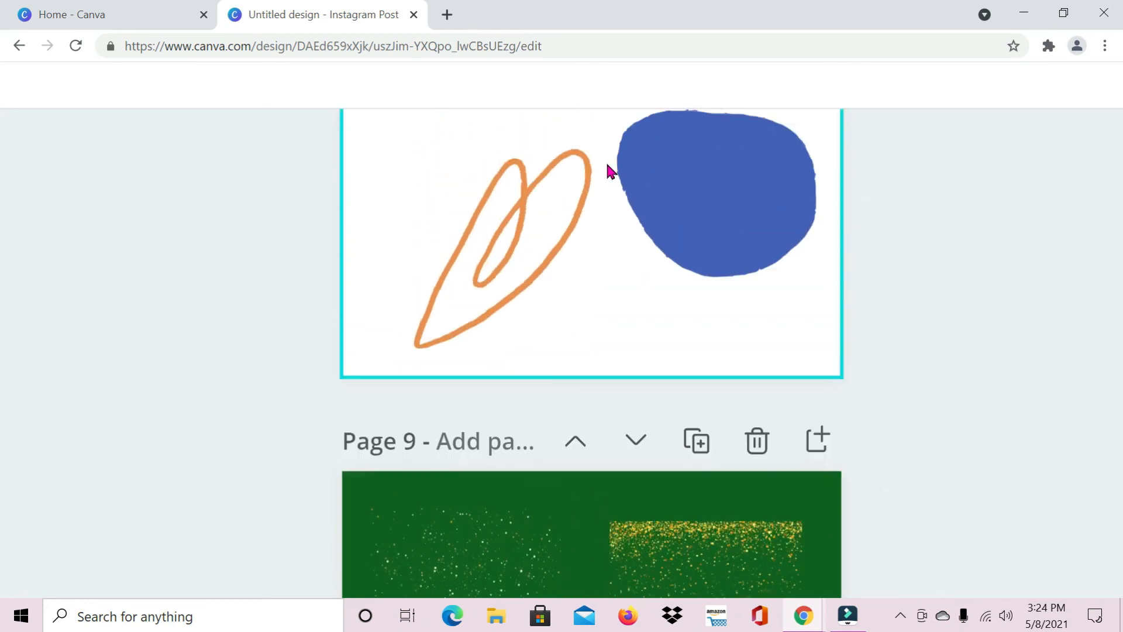
scroll(608, 165, up, 3)
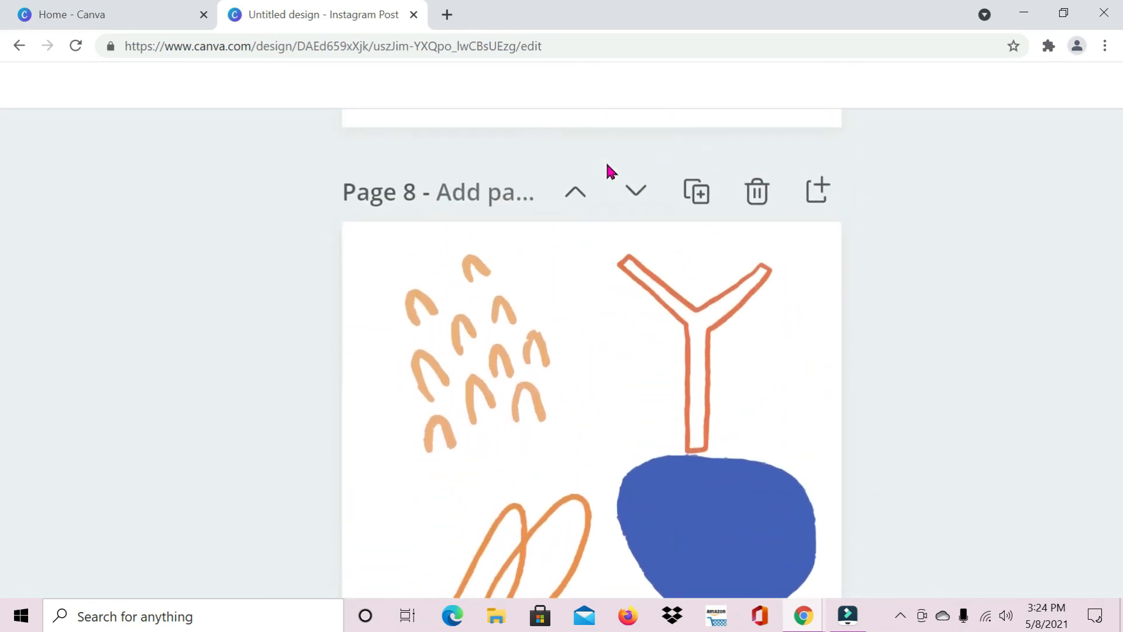
scroll(608, 169, up, 5)
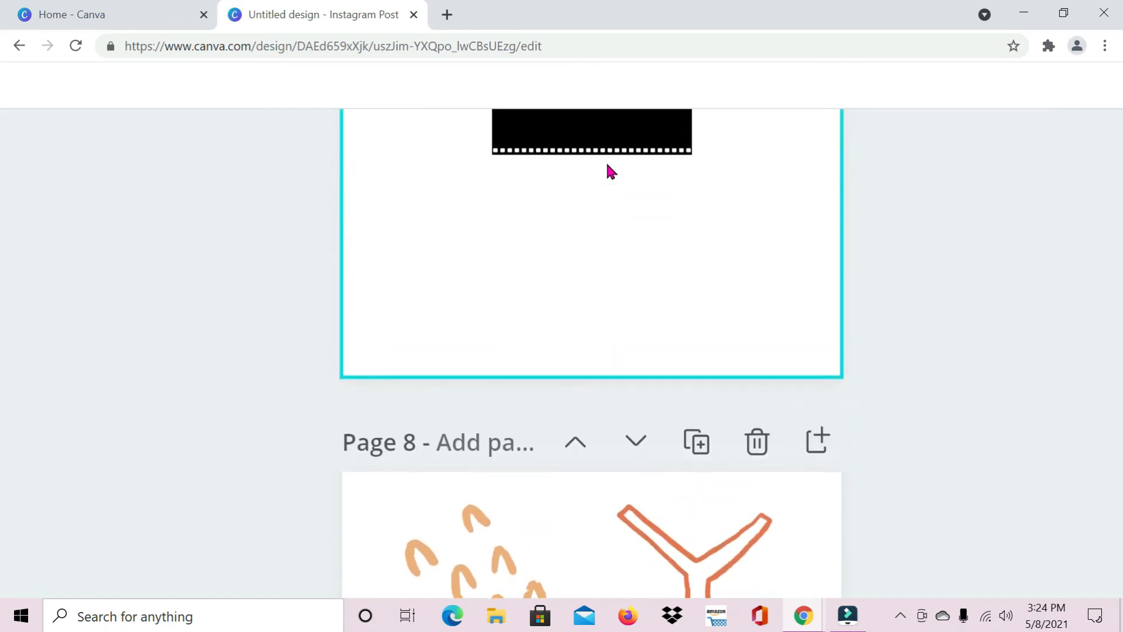
scroll(609, 172, up, 10)
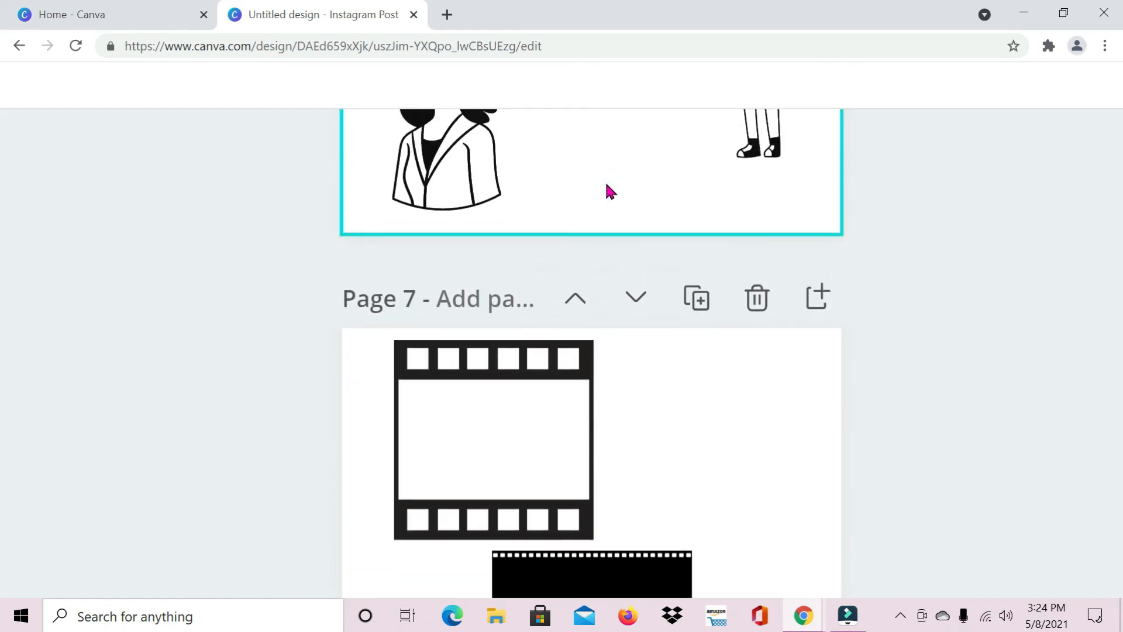
scroll(606, 181, up, 15)
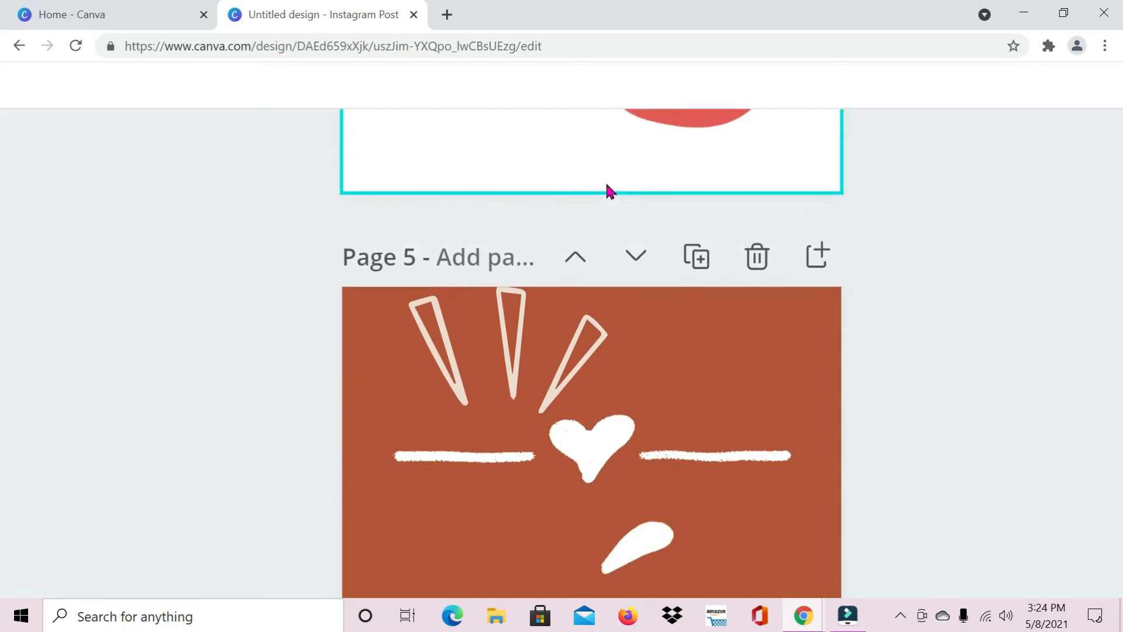
scroll(605, 181, up, 15)
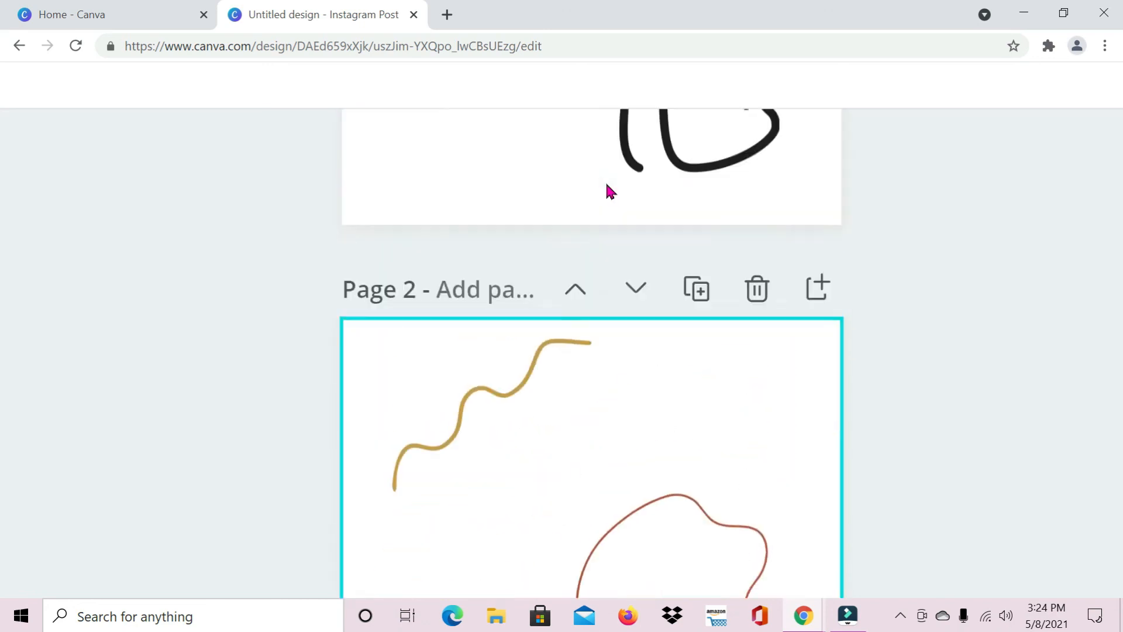
scroll(608, 190, up, 5)
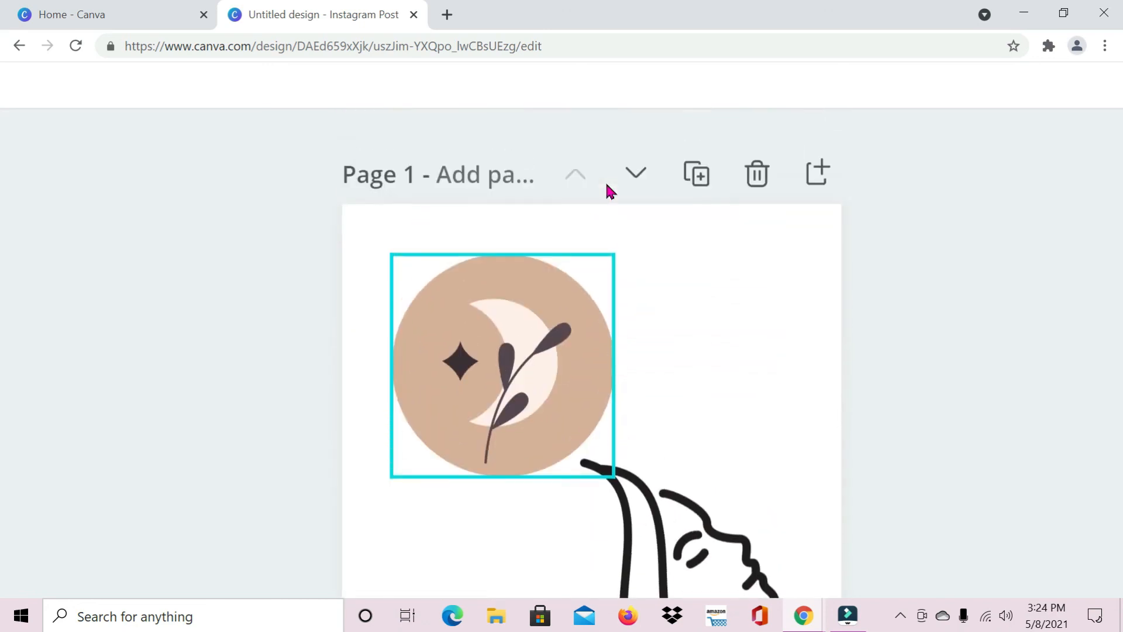
scroll(608, 190, down, 15)
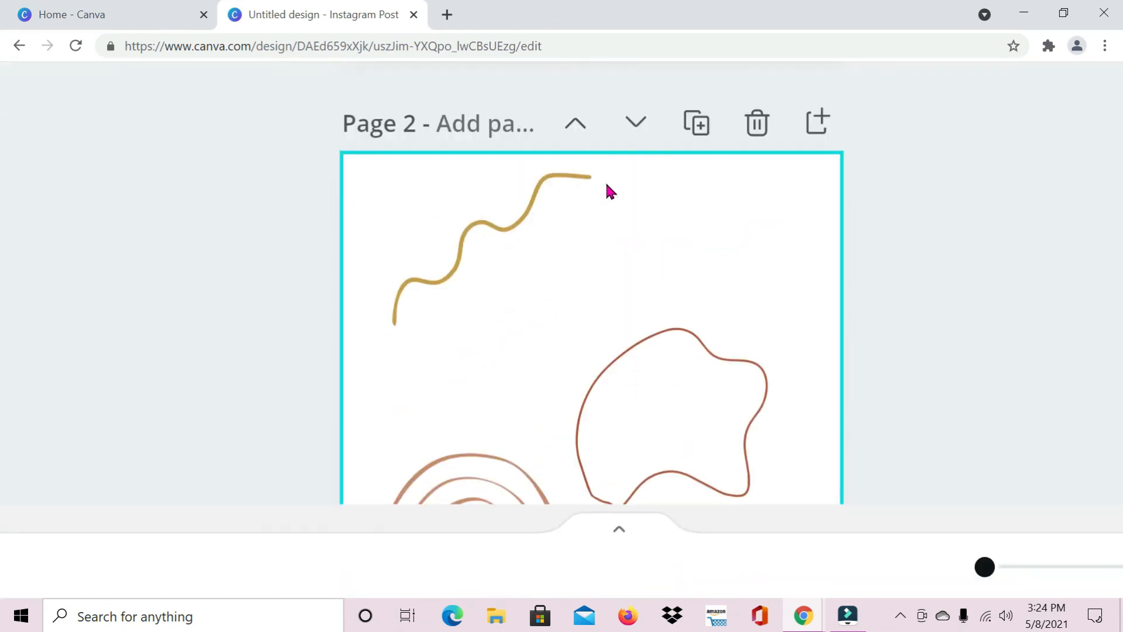
scroll(609, 190, down, 5)
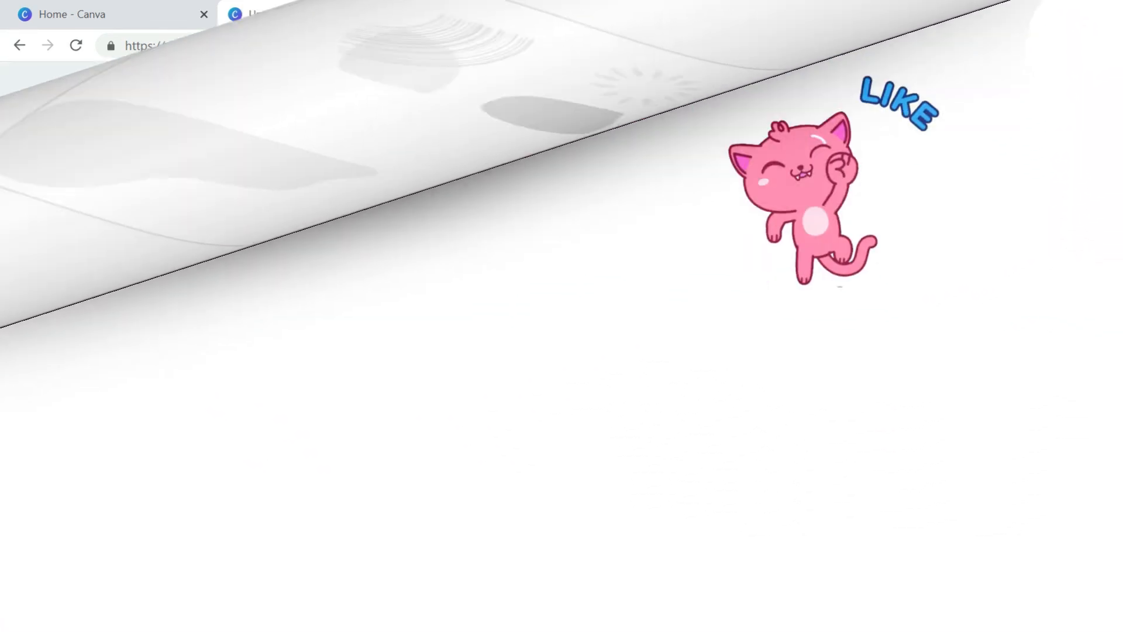